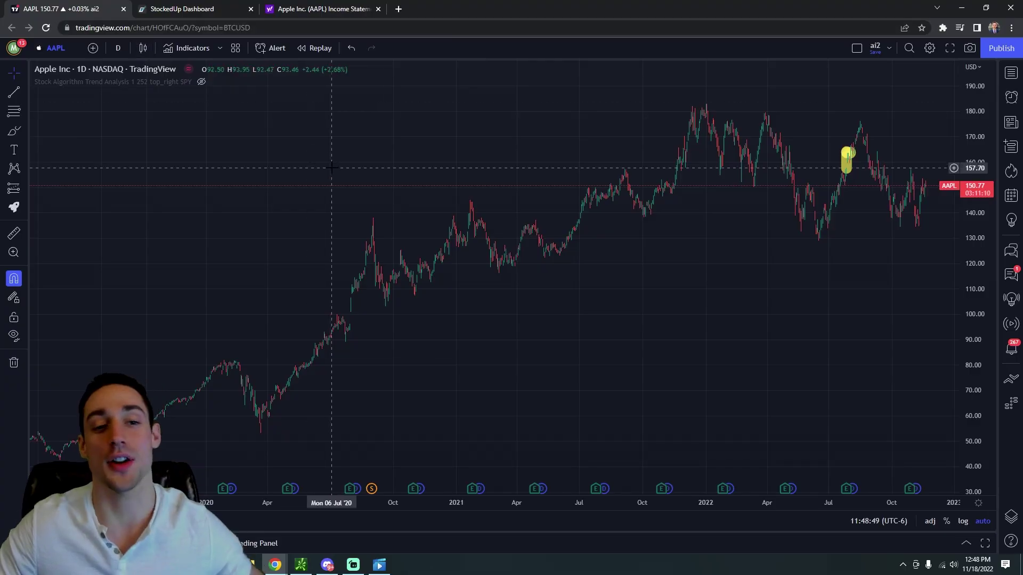
# Draw a falling trend line from the December 2021 high to the 2022 summer high, plus a support line along the lows.
pyautogui.moveTo(336, 166); pyautogui.dragTo(434, 176)
pyautogui.moveTo(621, 314); pyautogui.dragTo(475, 313)
pyautogui.scroll(3, 479, 319)
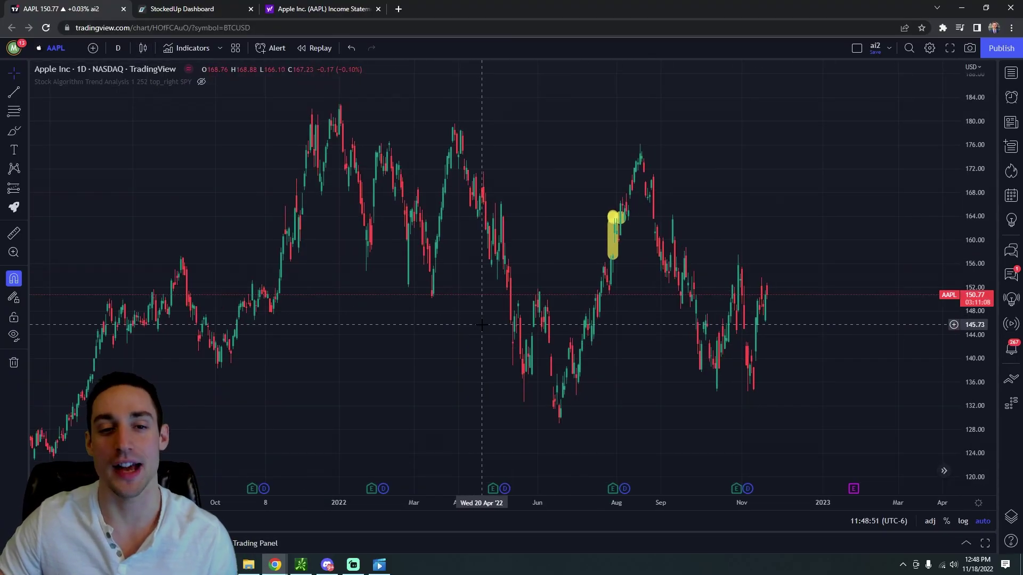
pyautogui.scroll(-3, 695, 236)
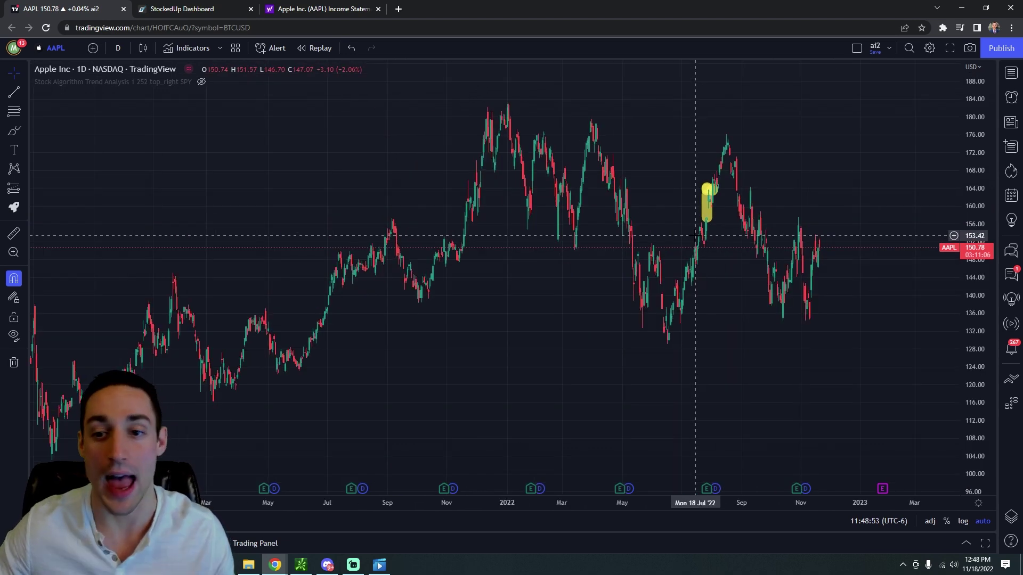
pyautogui.click(14, 91)
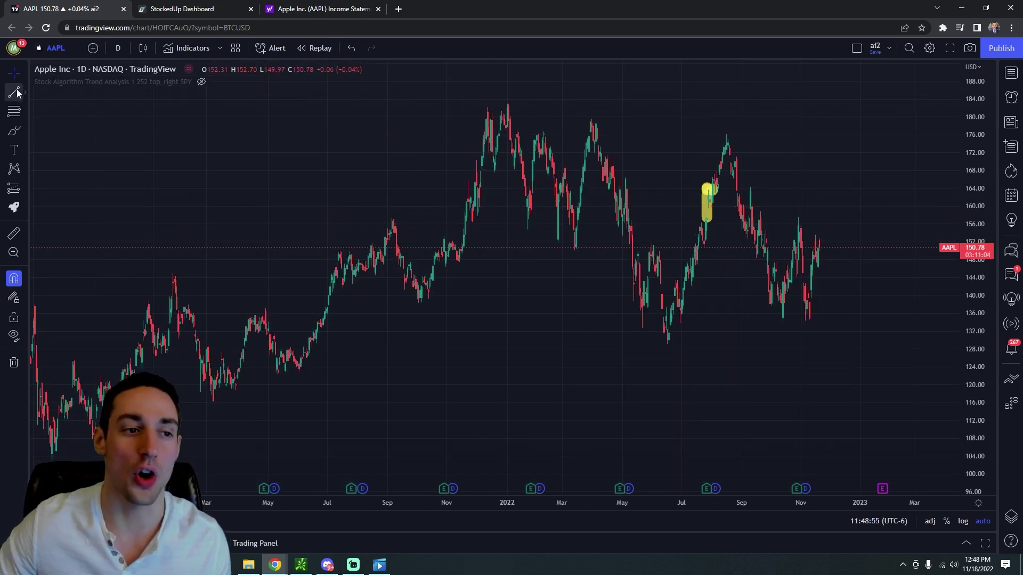
pyautogui.click(502, 101)
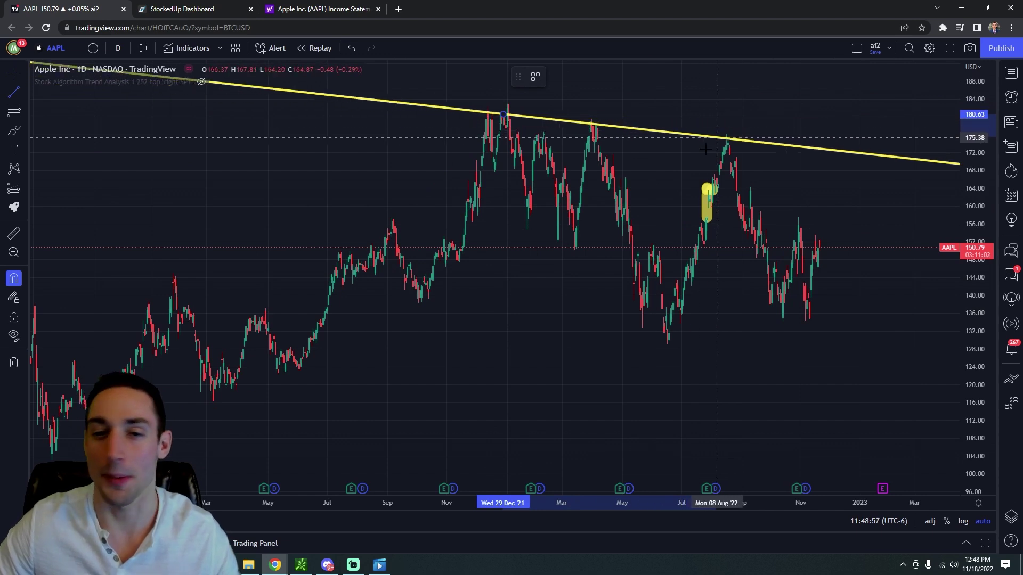
pyautogui.click(756, 148)
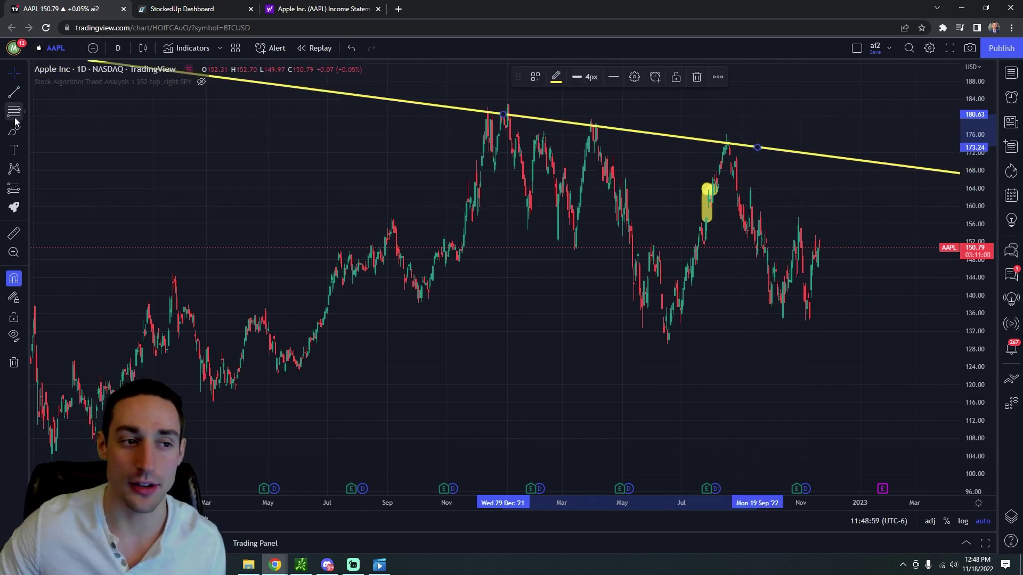
pyautogui.click(458, 334)
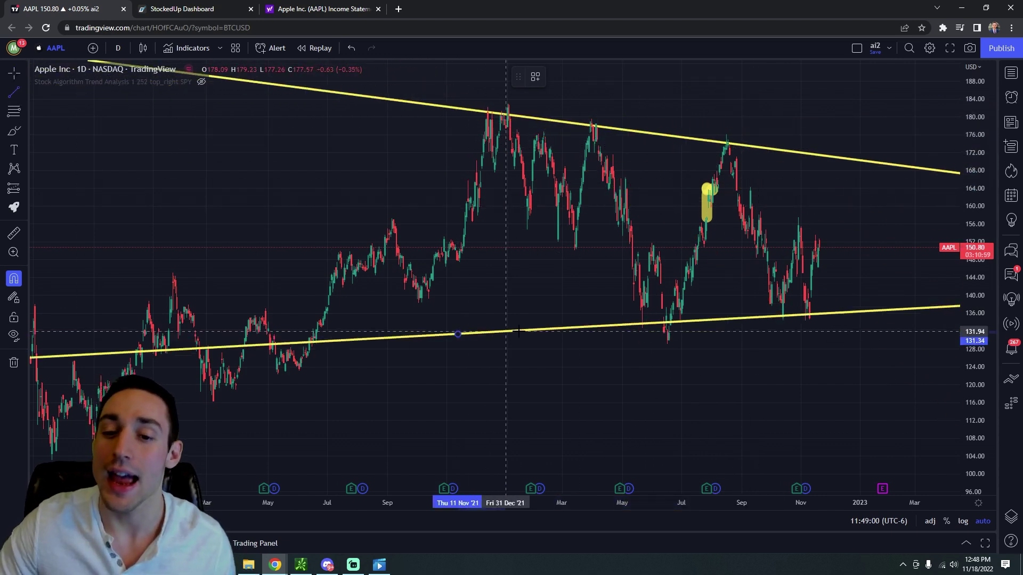
pyautogui.click(595, 328)
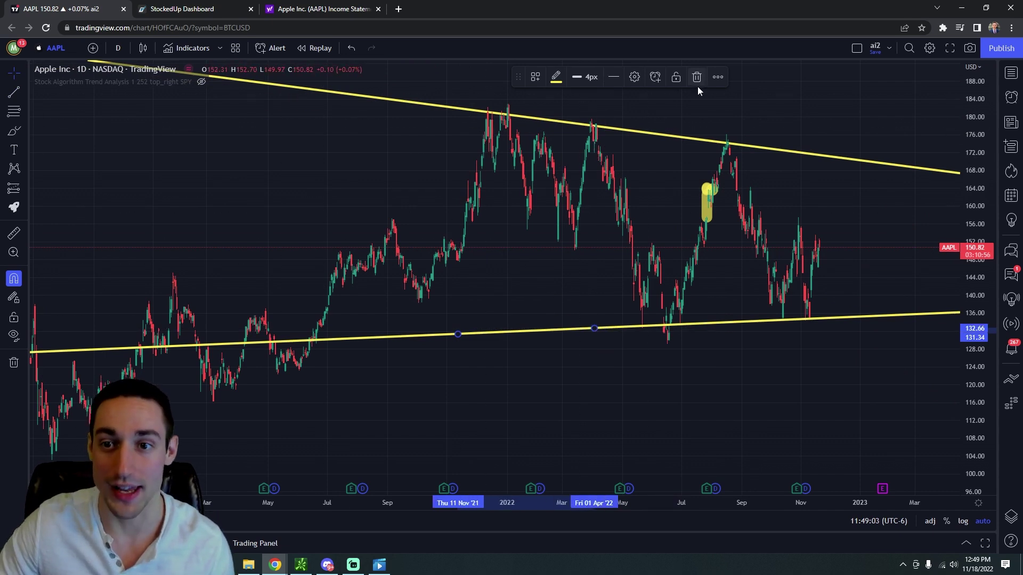
# Delete both the lower support line and the upper trend line from the AAPL chart.
pyautogui.press('Delete')
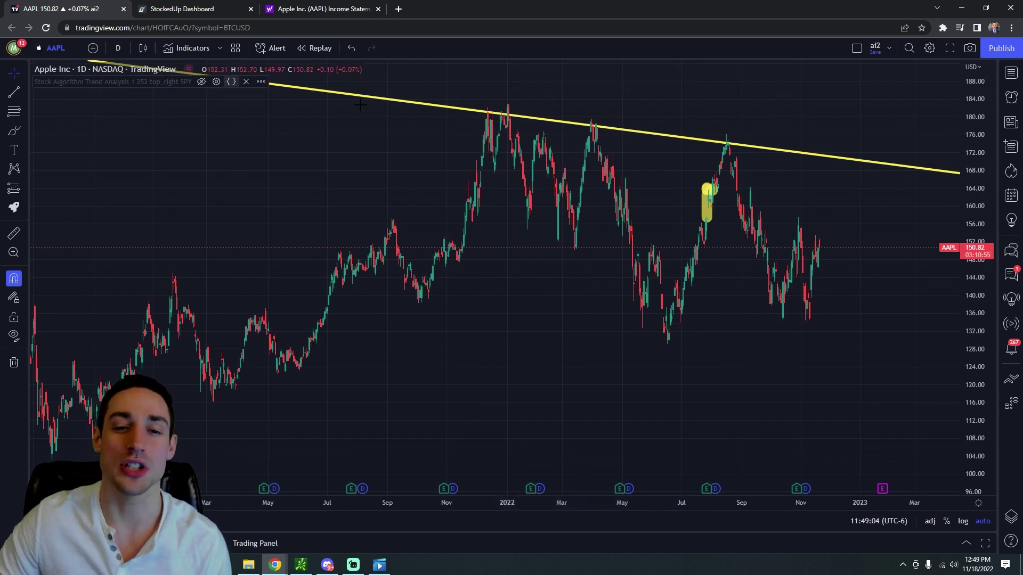
pyautogui.click(691, 139)
pyautogui.click(696, 77)
pyautogui.scroll(-5, 605, 290)
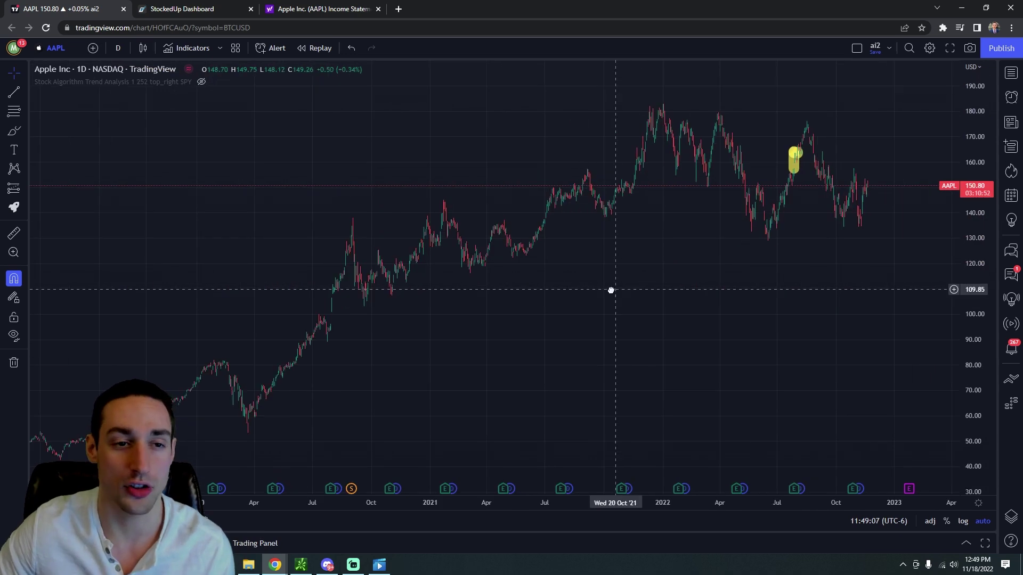
# Look over the StockedUp AAPL overview metrics and revenue charts, then switch to Yahoo's AAPL income statement.
pyautogui.click(178, 11)
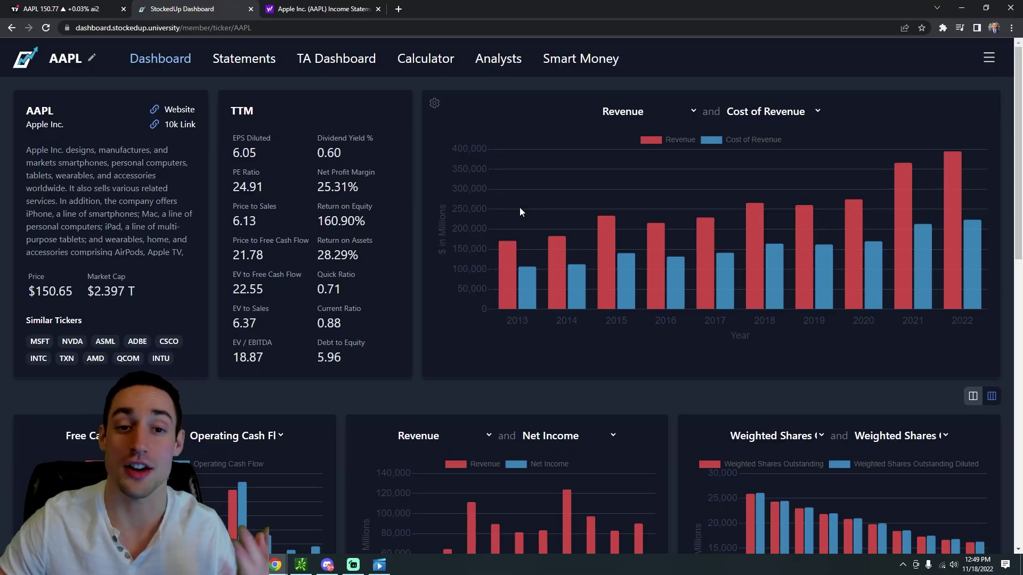
pyautogui.scroll(-4, 498, 265)
pyautogui.scroll(5, 498, 312)
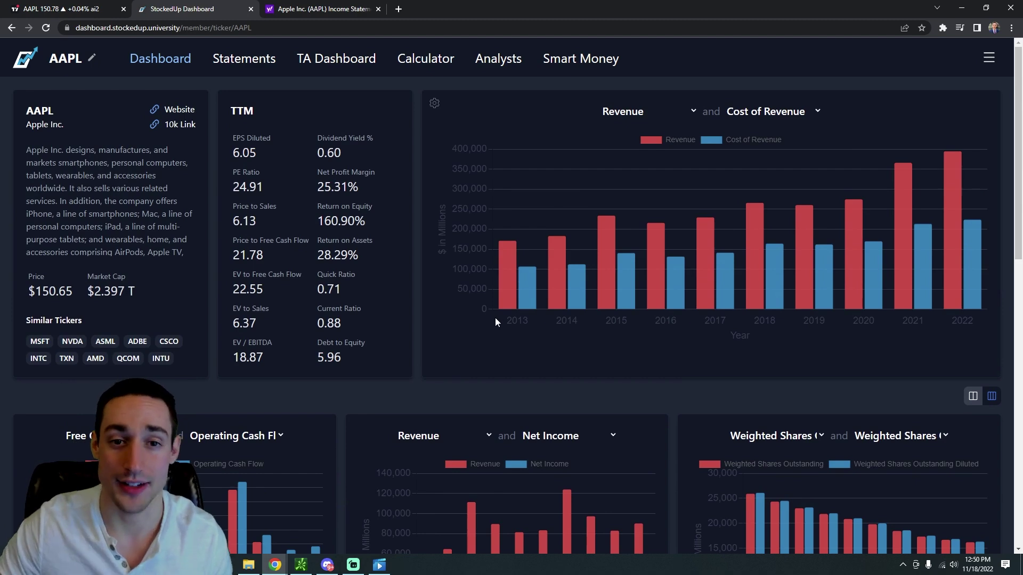
pyautogui.click(324, 9)
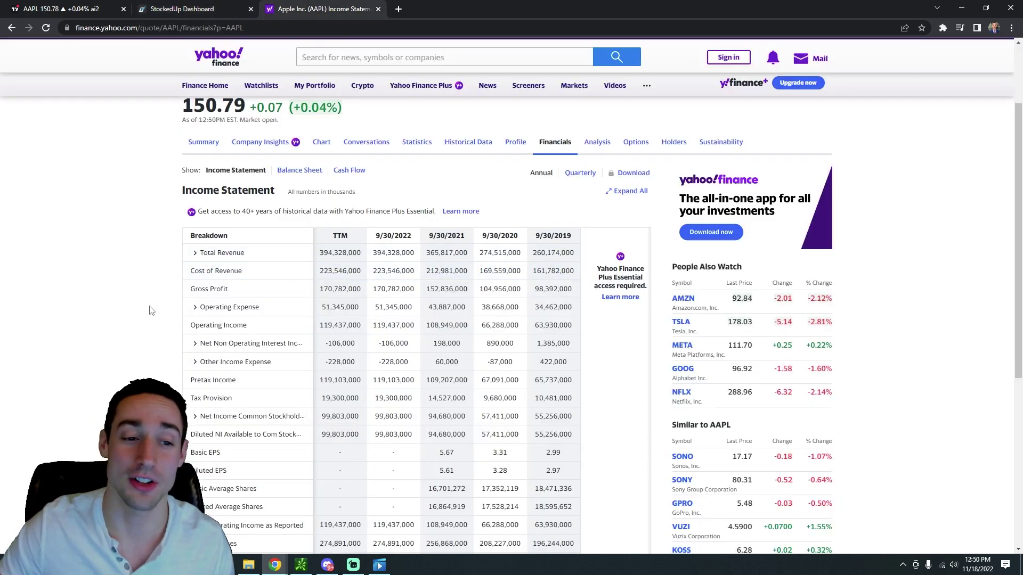
# Scroll through Apple's annual income statement figures on Yahoo Finance.
pyautogui.scroll(-1, 151, 309)
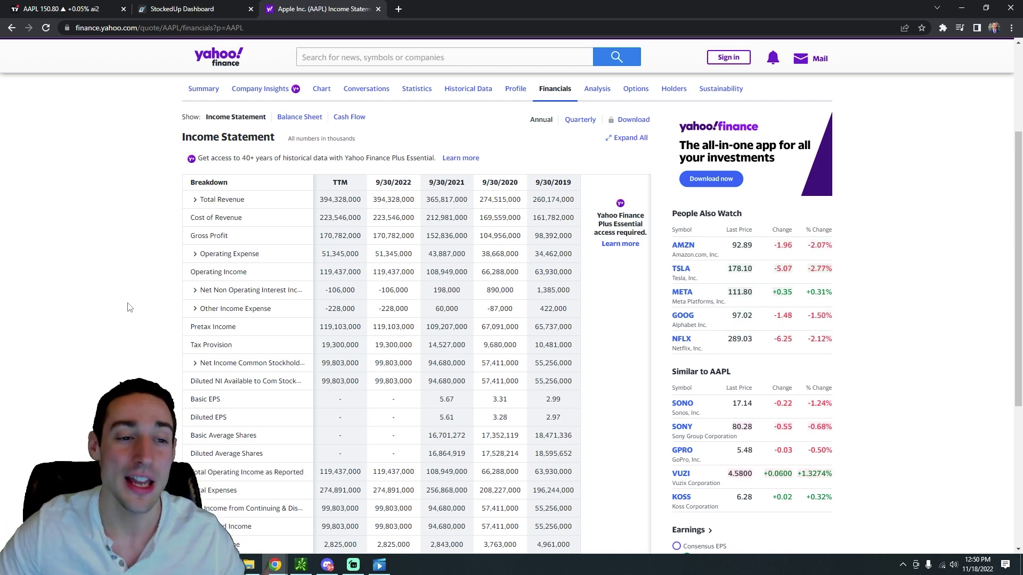
pyautogui.scroll(-1, 126, 305)
pyautogui.scroll(1, 133, 301)
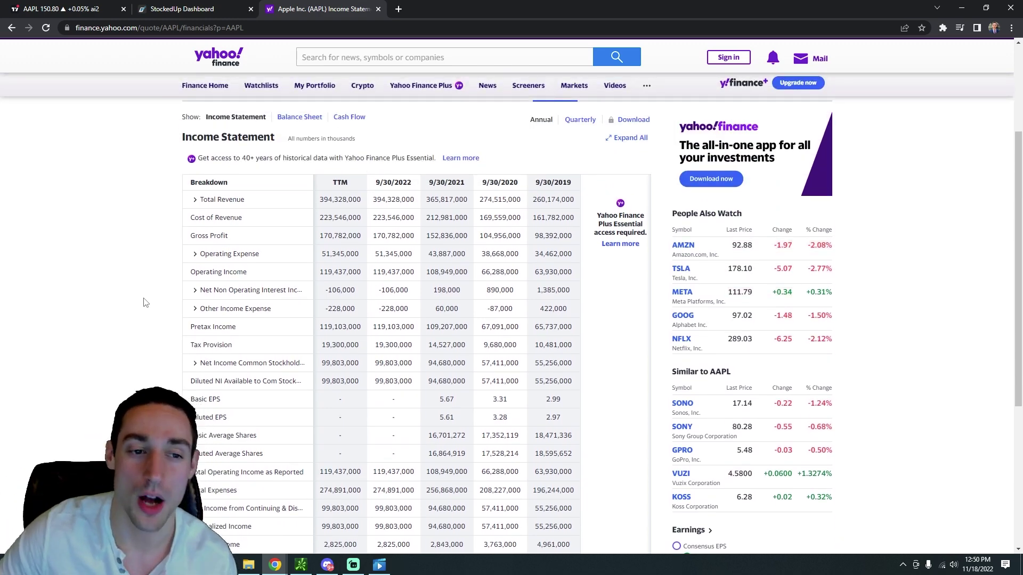
pyautogui.scroll(1, 144, 302)
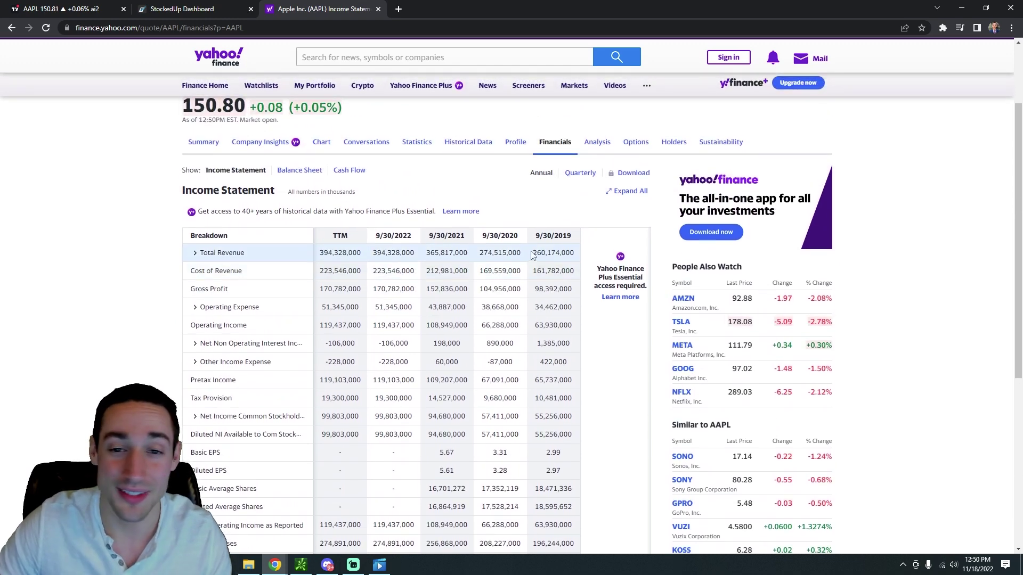
pyautogui.scroll(-8, 532, 256)
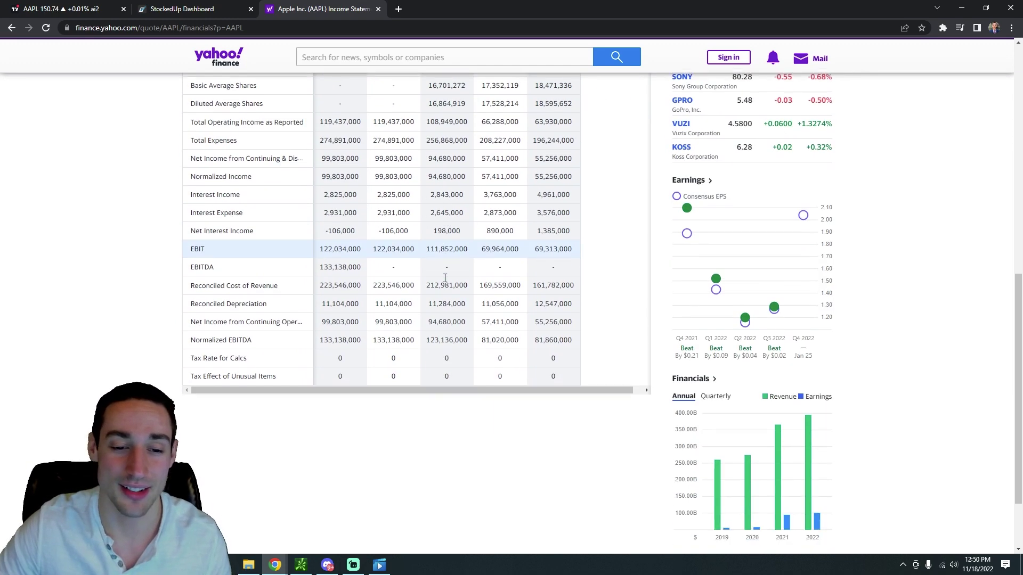
pyautogui.scroll(7, 445, 277)
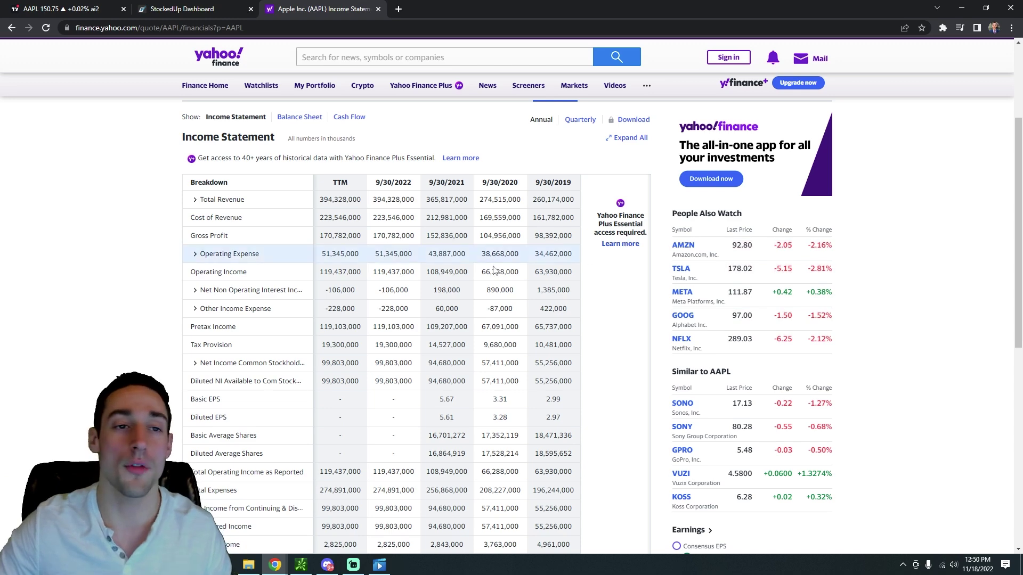
# Open AAPL's financial statements in StockedUp, compare them with Yahoo's income statement, and end on the Balance Sheet.
pyautogui.click(207, 15)
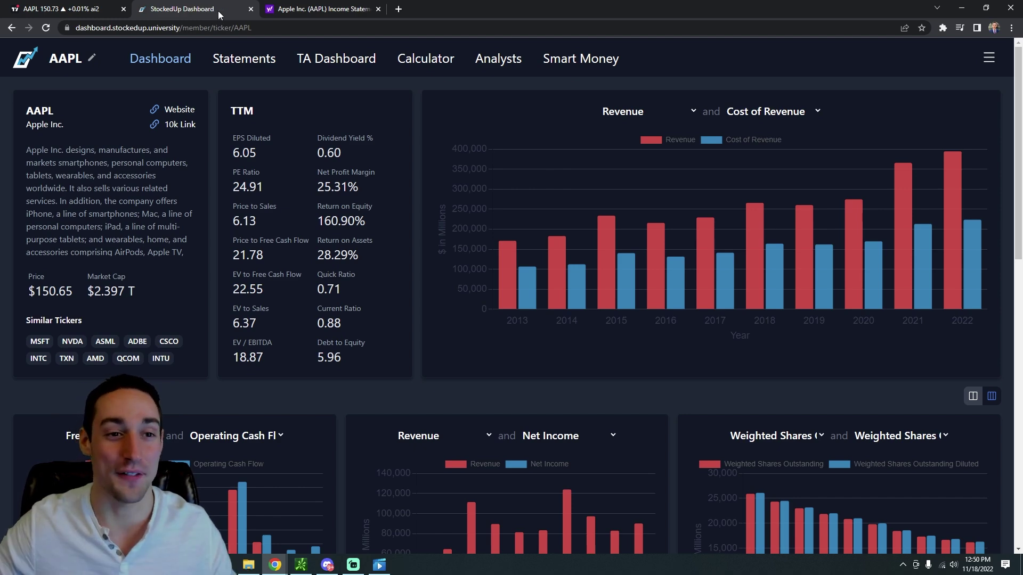
pyautogui.click(237, 58)
pyautogui.click(284, 11)
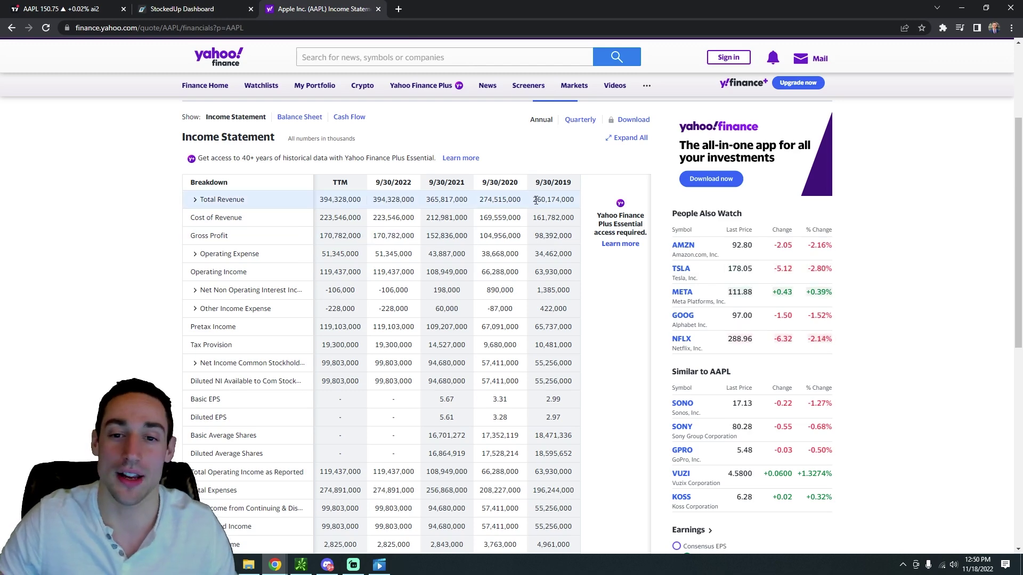
pyautogui.scroll(-4, 457, 292)
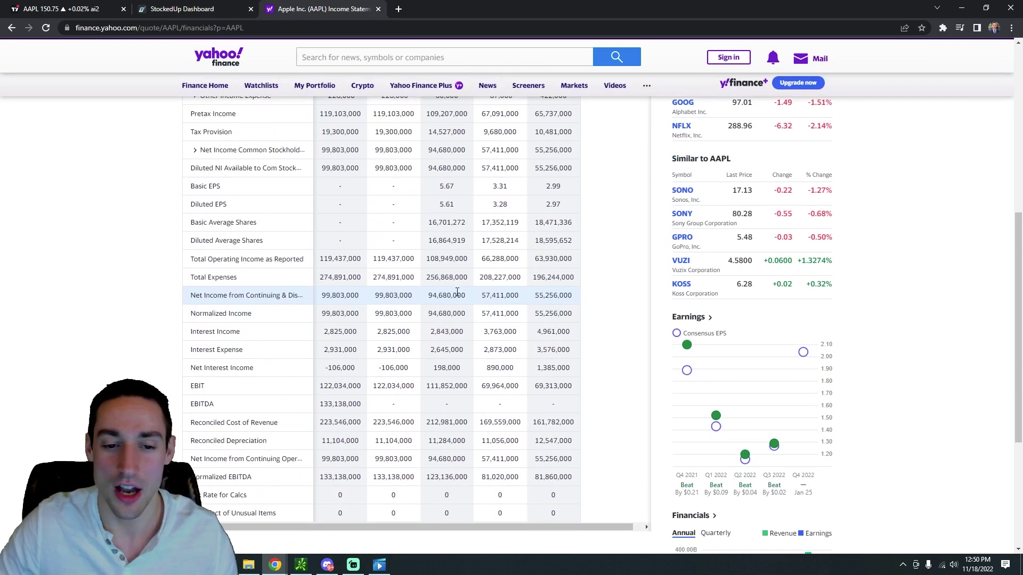
pyautogui.scroll(5, 457, 291)
pyautogui.click(200, 11)
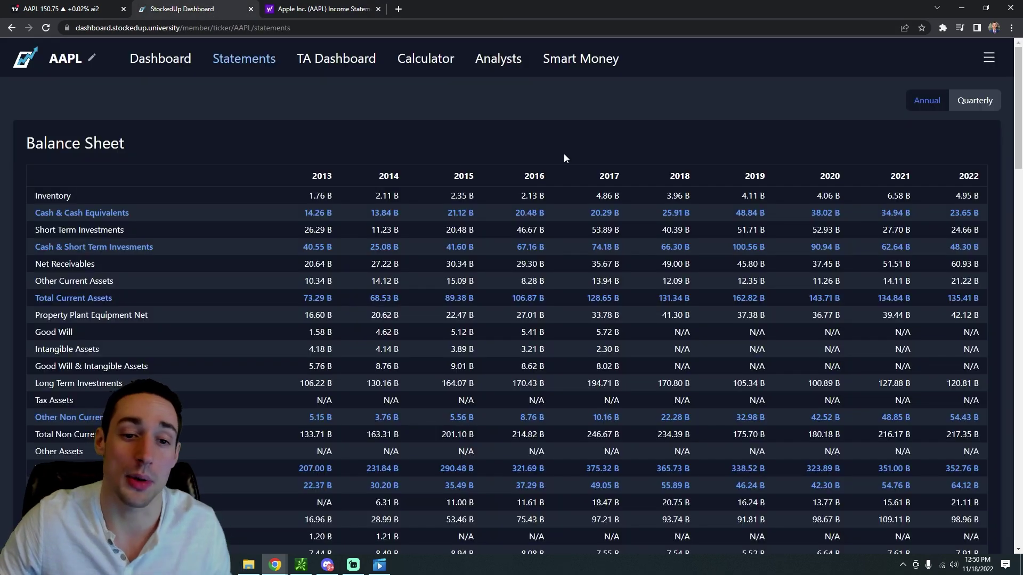
# Scroll through AAPL's annual balance sheet, view it by quarter, then switch back to annual figures.
pyautogui.scroll(-2, 704, 223)
pyautogui.scroll(2, 705, 224)
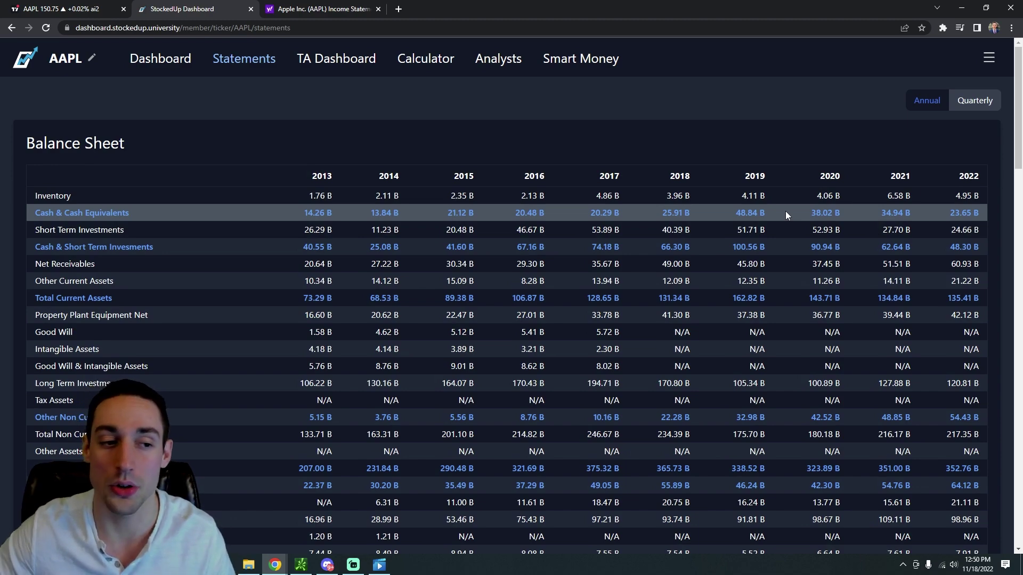
pyautogui.scroll(-3, 785, 211)
pyautogui.scroll(-5, 632, 252)
pyautogui.scroll(8, 634, 267)
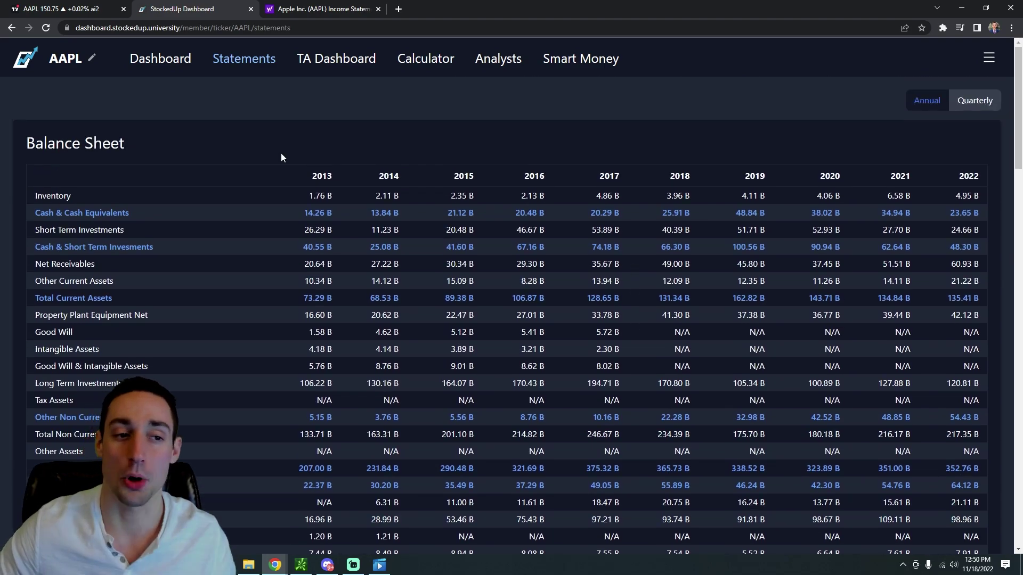
pyautogui.scroll(-12, 283, 154)
pyautogui.scroll(-12, 343, 296)
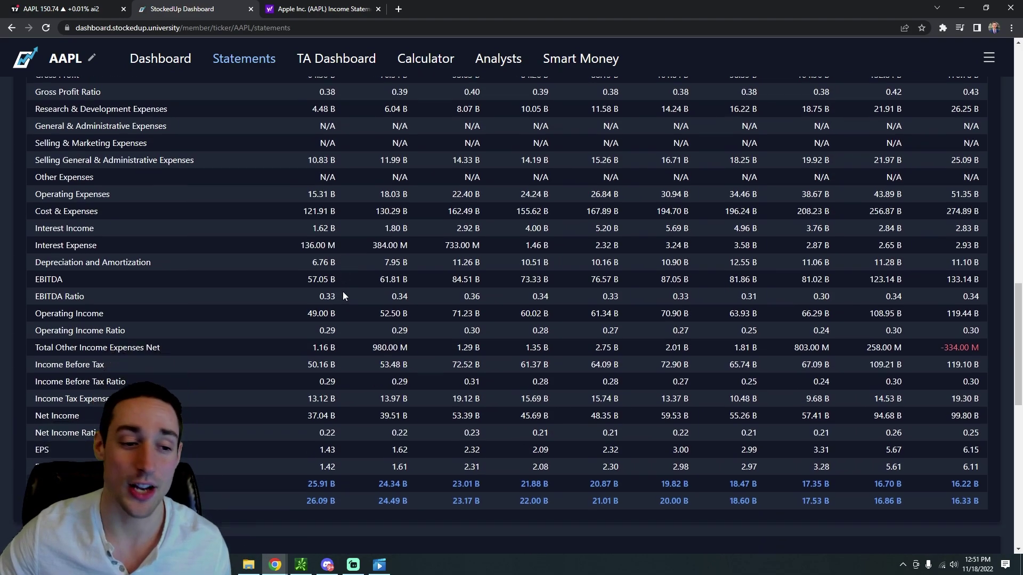
pyautogui.scroll(-3, 426, 317)
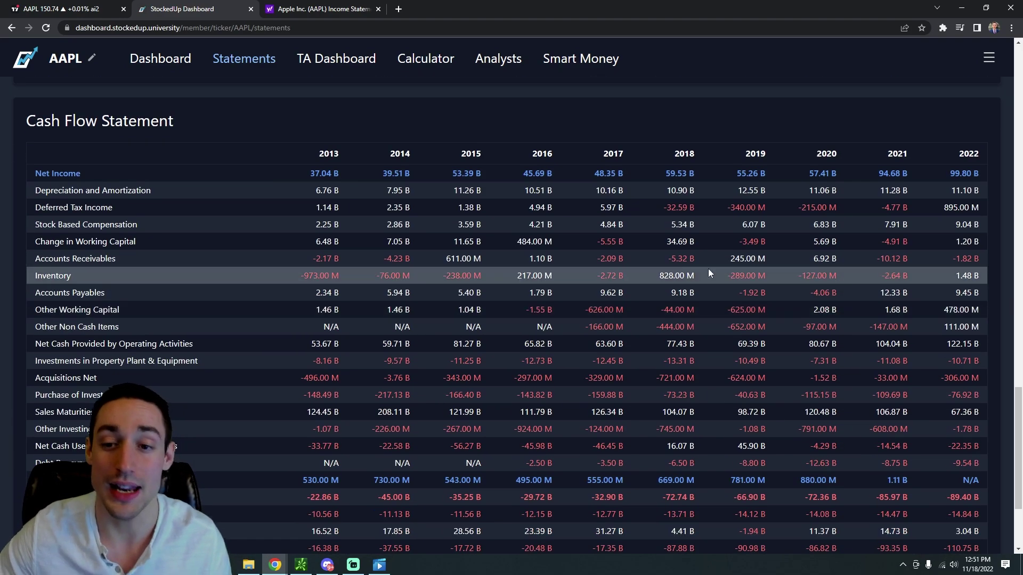
pyautogui.scroll(20, 743, 269)
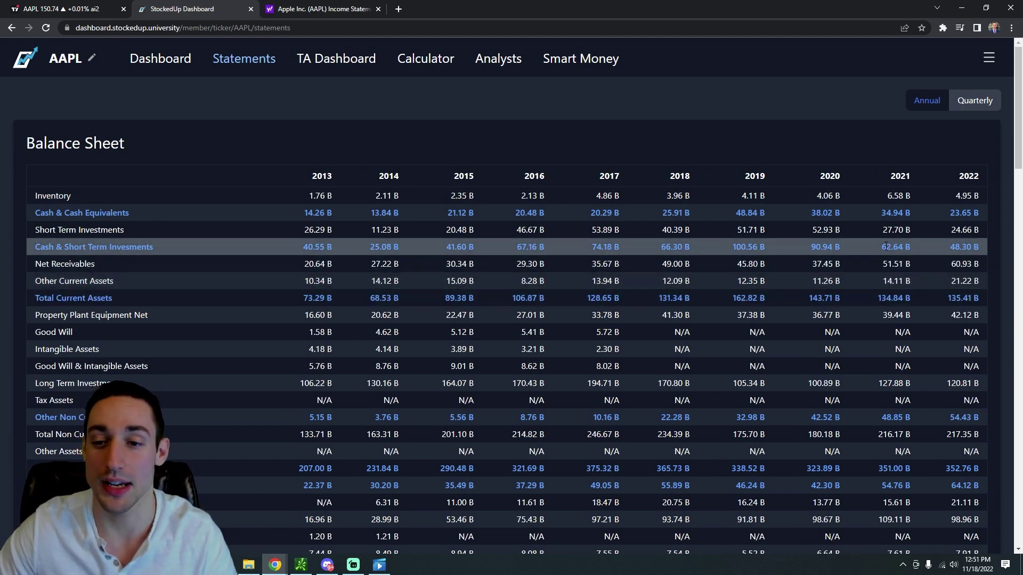
pyautogui.click(979, 102)
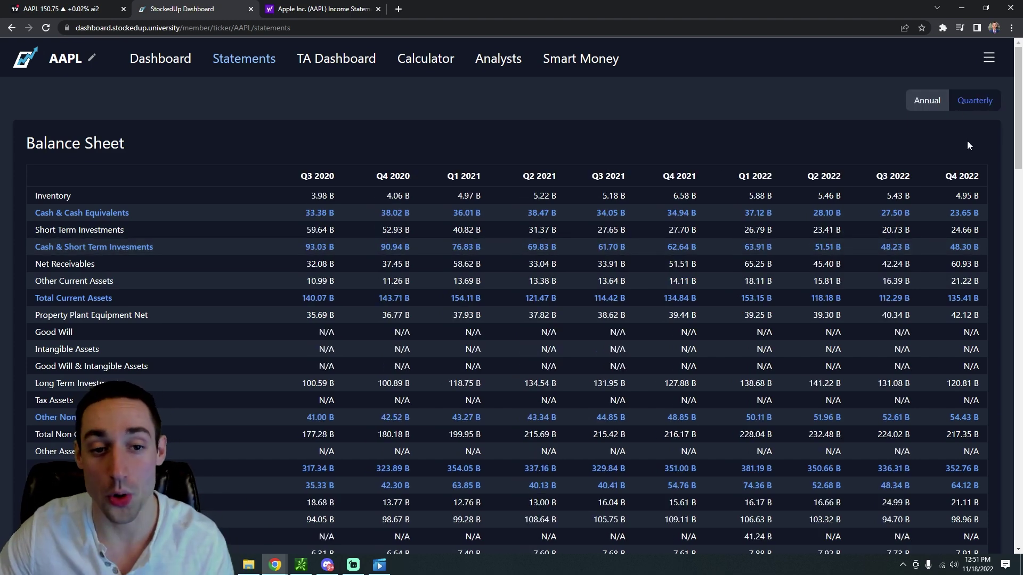
pyautogui.moveTo(299, 177); pyautogui.dragTo(940, 177)
pyautogui.click(936, 101)
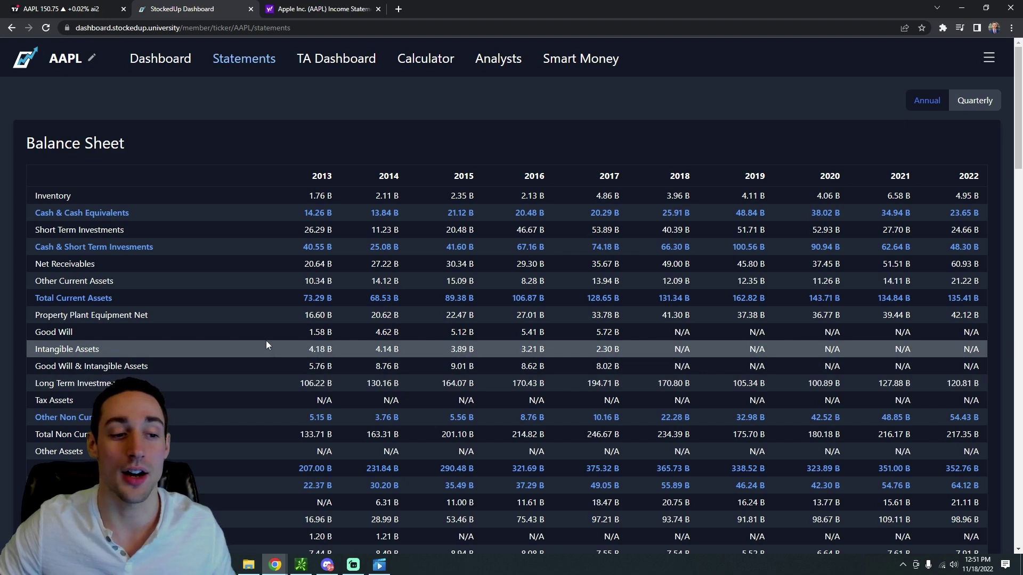
# Mark and unmark the Good Will row, then go back to the AAPL dashboard overview.
pyautogui.click(356, 328)
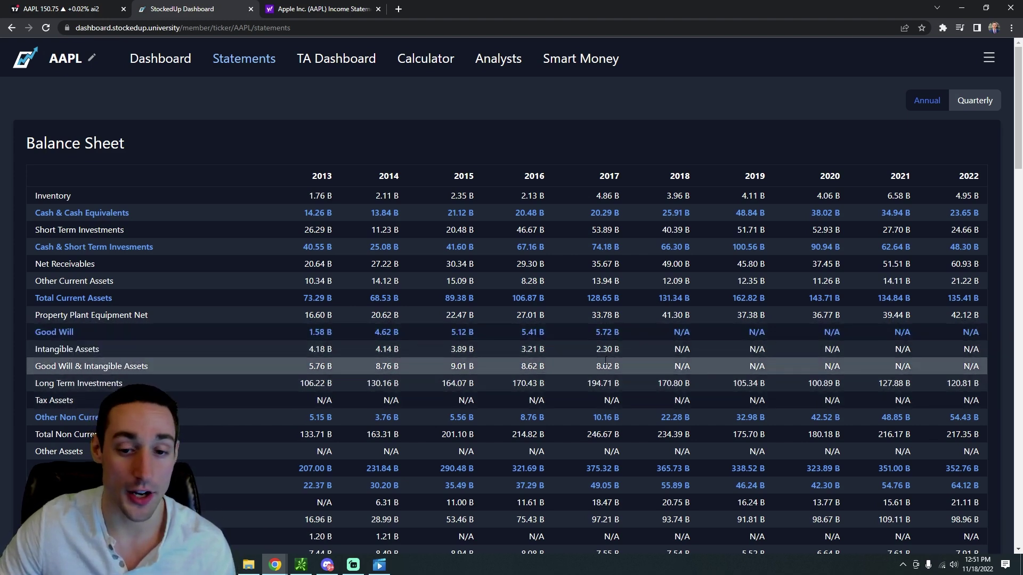
pyautogui.click(570, 333)
pyautogui.scroll(-2, 573, 351)
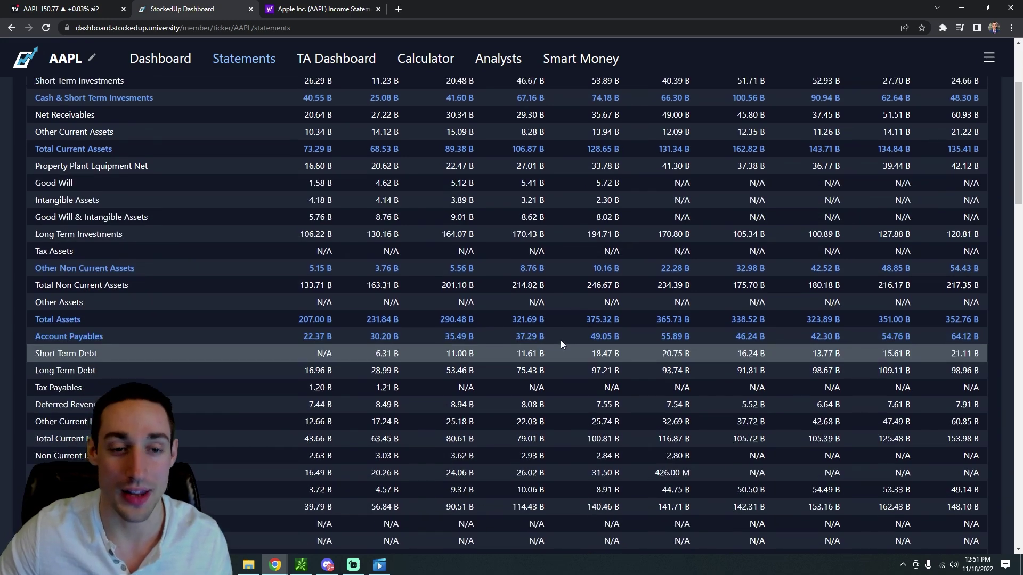
pyautogui.scroll(4, 560, 344)
pyautogui.click(171, 63)
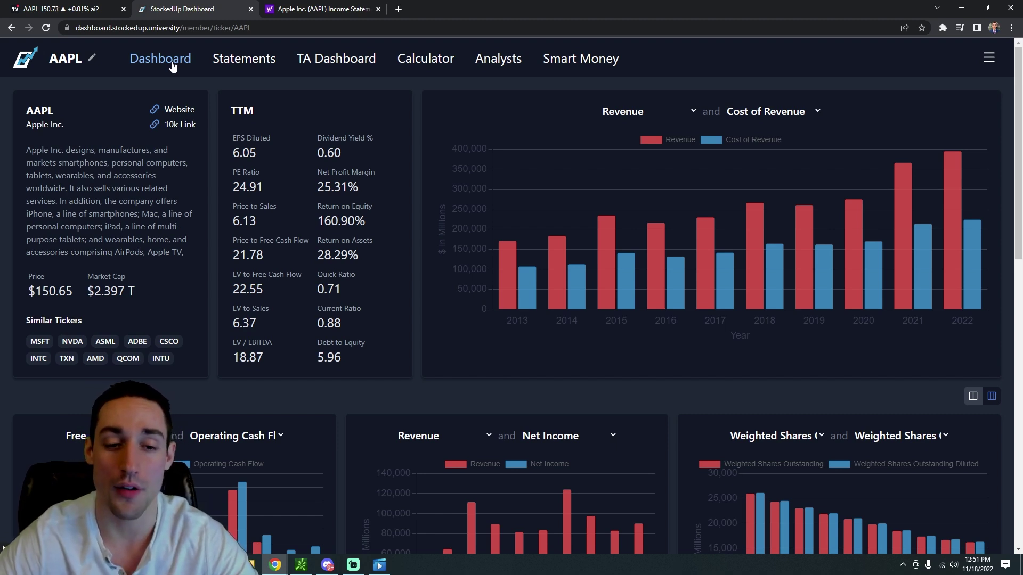
pyautogui.scroll(-4, 455, 334)
pyautogui.scroll(4, 456, 333)
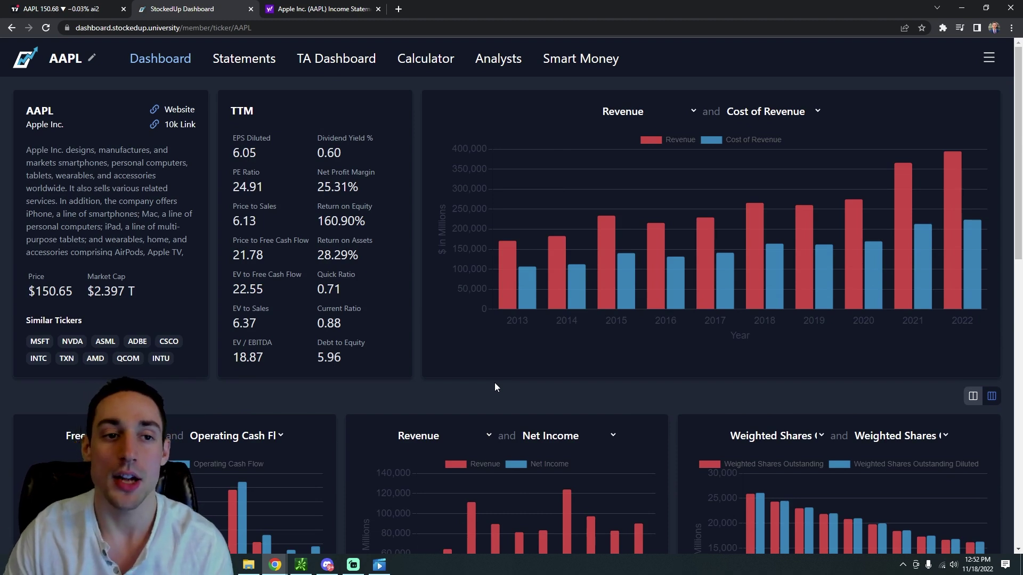
pyautogui.scroll(-4, 479, 160)
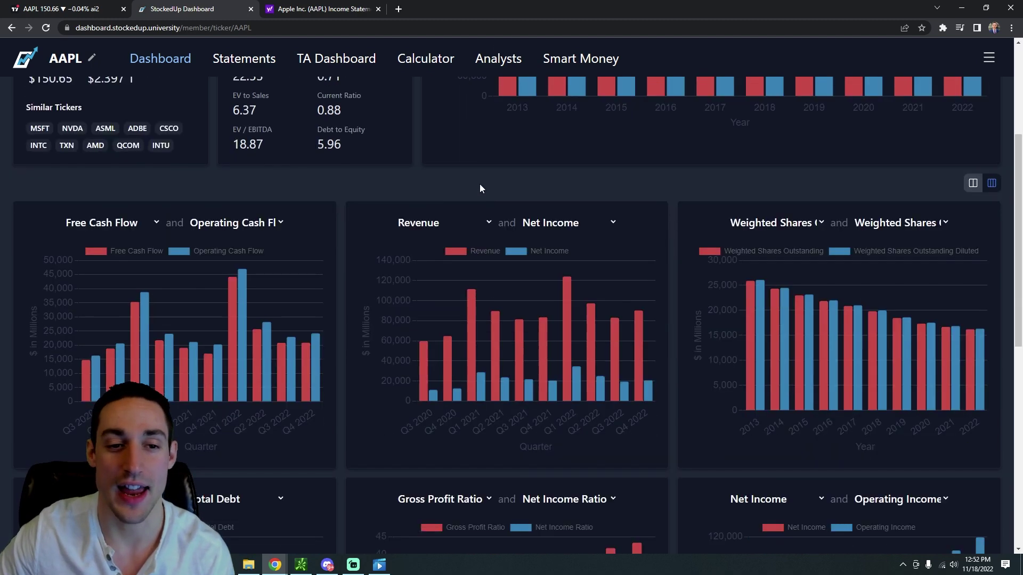
pyautogui.scroll(4, 493, 229)
pyautogui.scroll(-3, 450, 319)
pyautogui.scroll(3, 449, 321)
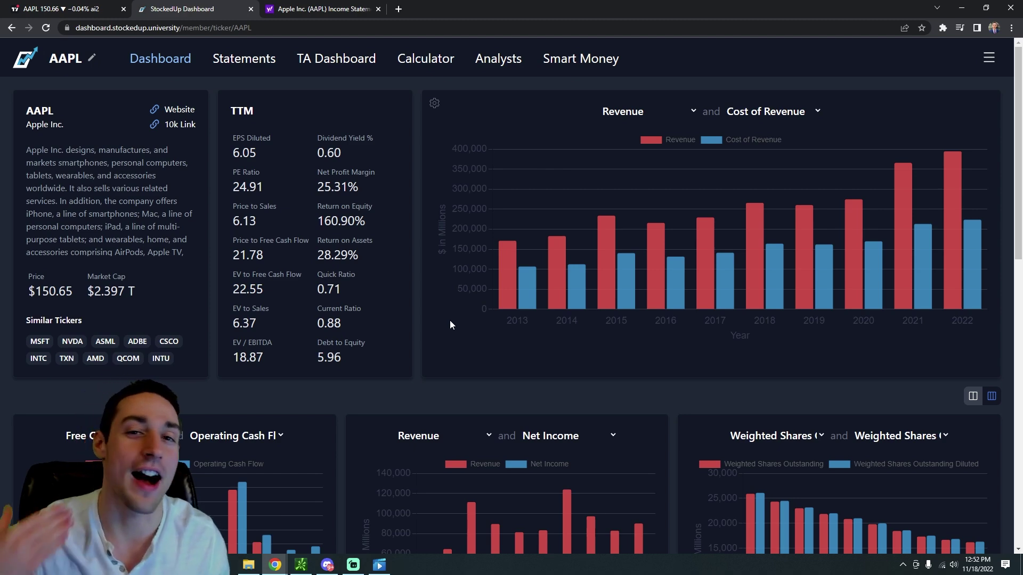
pyautogui.click(261, 58)
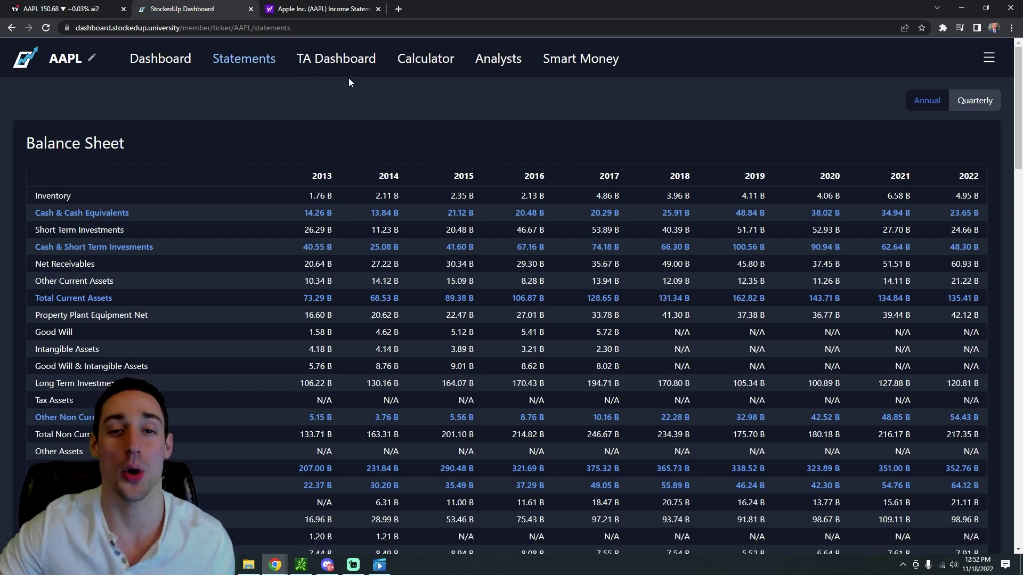
pyautogui.click(170, 63)
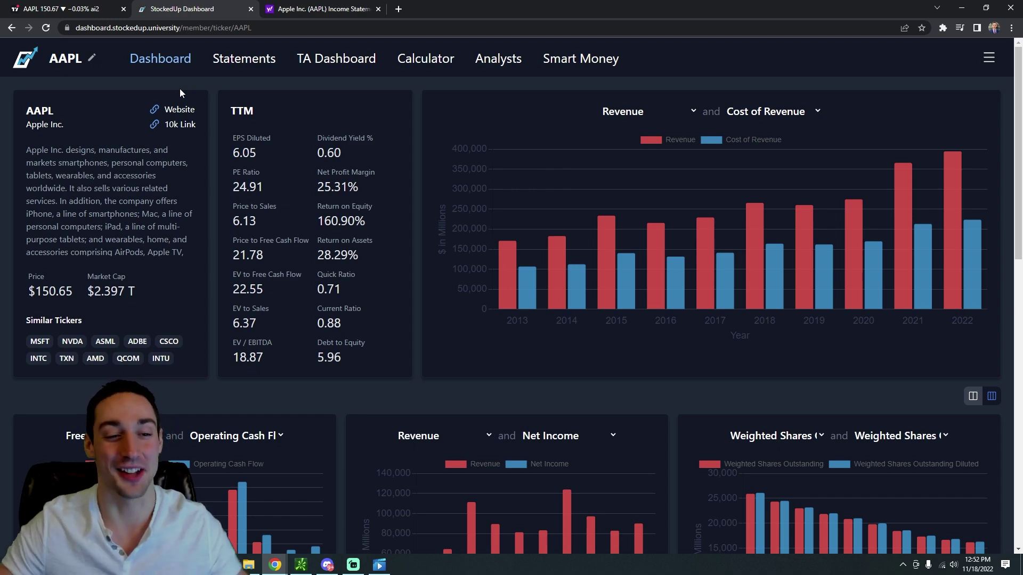
# Change the dashboard ticker from AAPL to MSFT.
pyautogui.scroll(-3, 353, 270)
pyautogui.scroll(3, 368, 281)
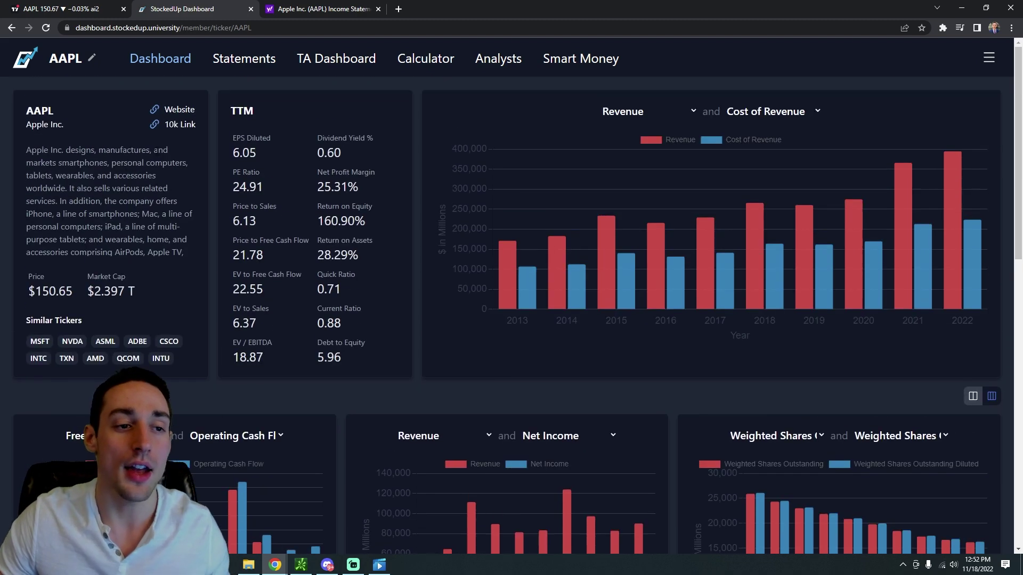
pyautogui.click(92, 57)
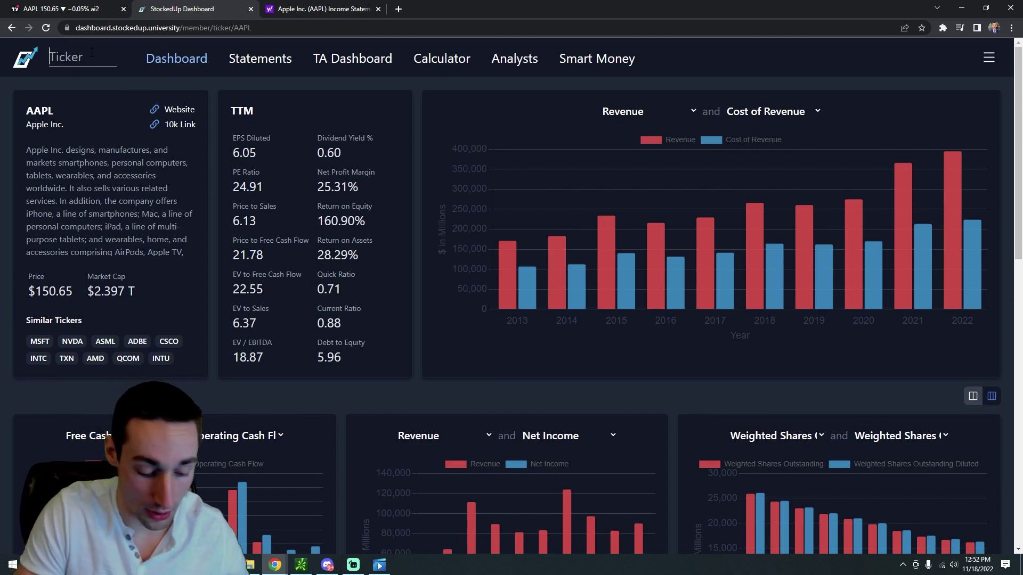
pyautogui.write('MSFT')
pyautogui.press('Return')
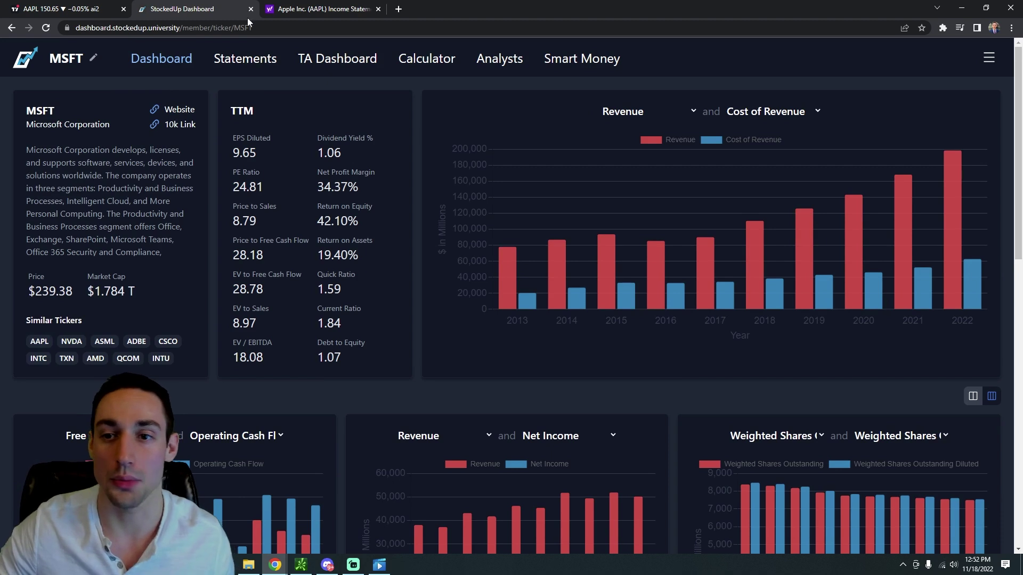
# Toggle the page to the light theme and back to dark, then close the options menu.
pyautogui.click(988, 57)
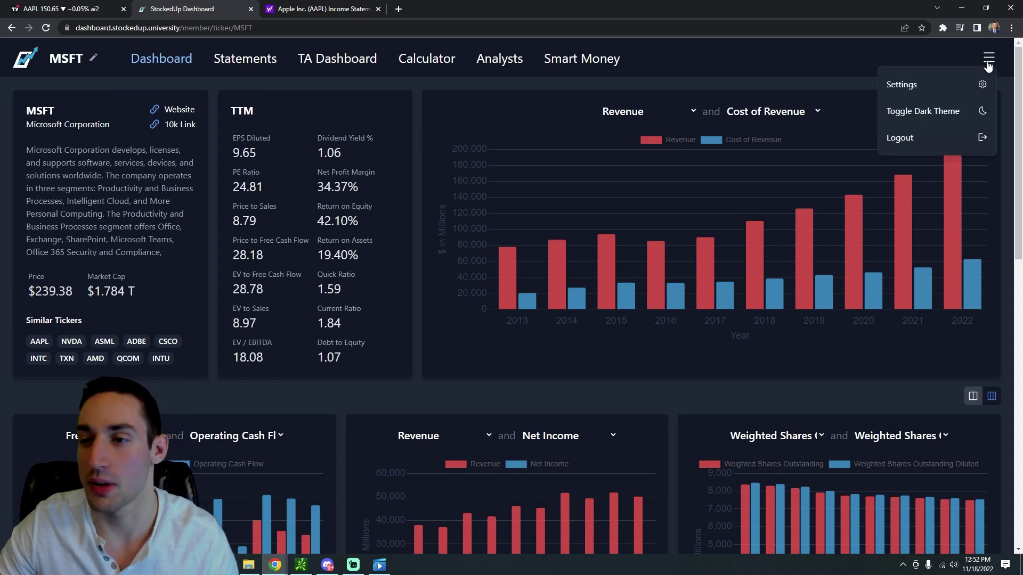
pyautogui.click(926, 113)
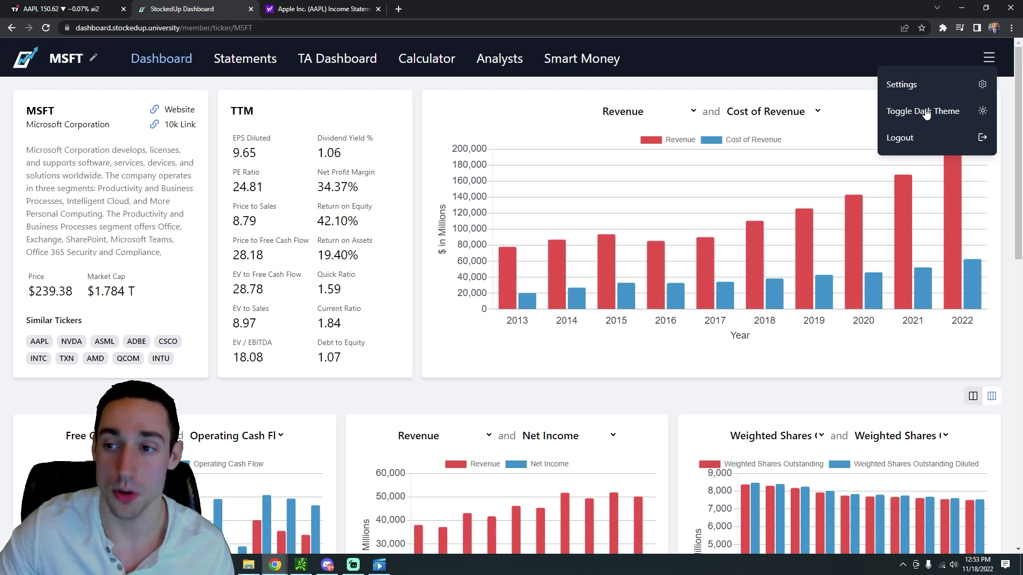
pyautogui.click(926, 113)
pyautogui.click(542, 83)
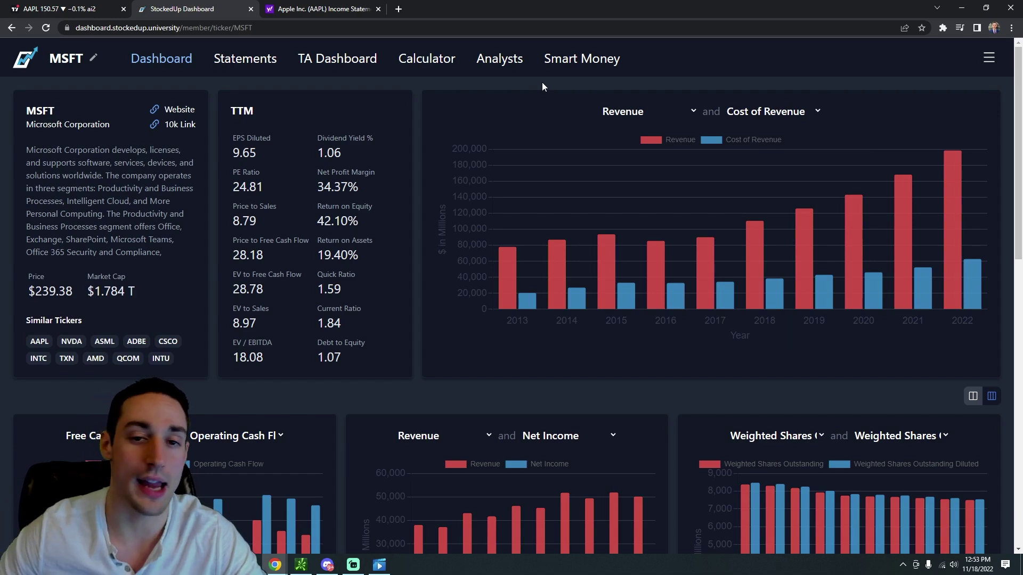
# Highlight part of MSFT's company description and its $1.784 T Market Cap value.
pyautogui.scroll(-5, 403, 214)
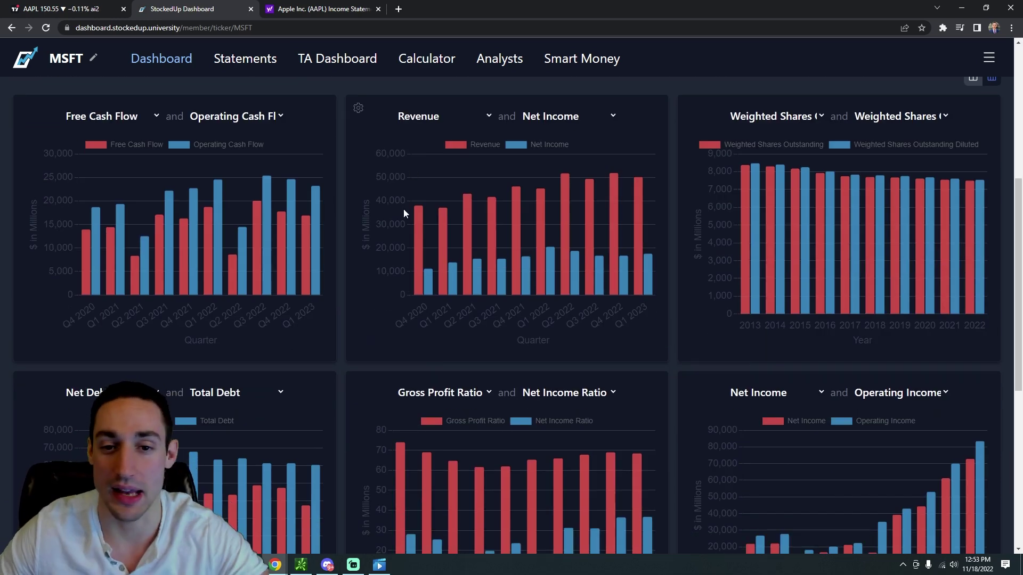
pyautogui.scroll(5, 405, 210)
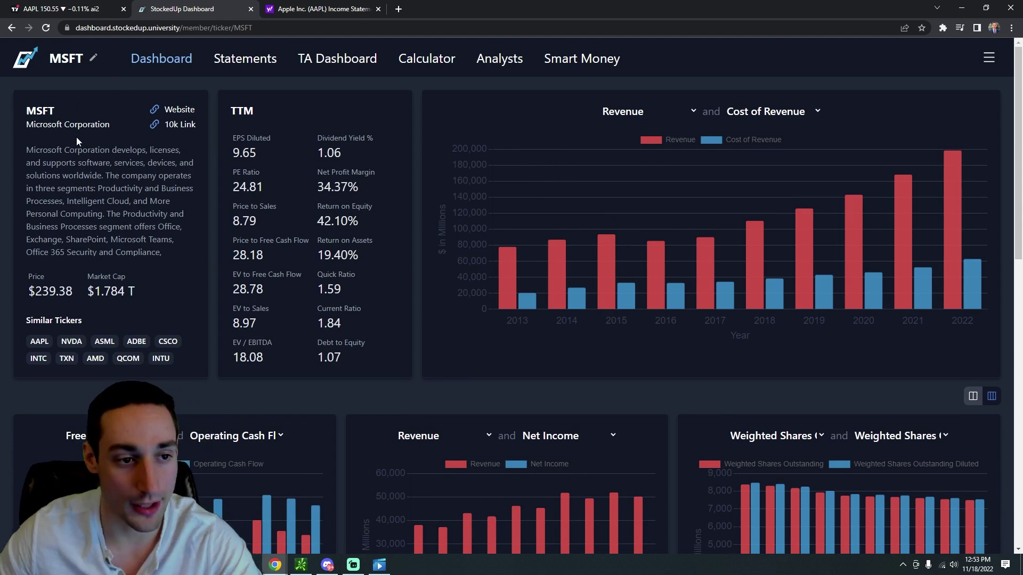
pyautogui.moveTo(131, 228); pyautogui.dragTo(65, 162)
pyautogui.click(65, 163)
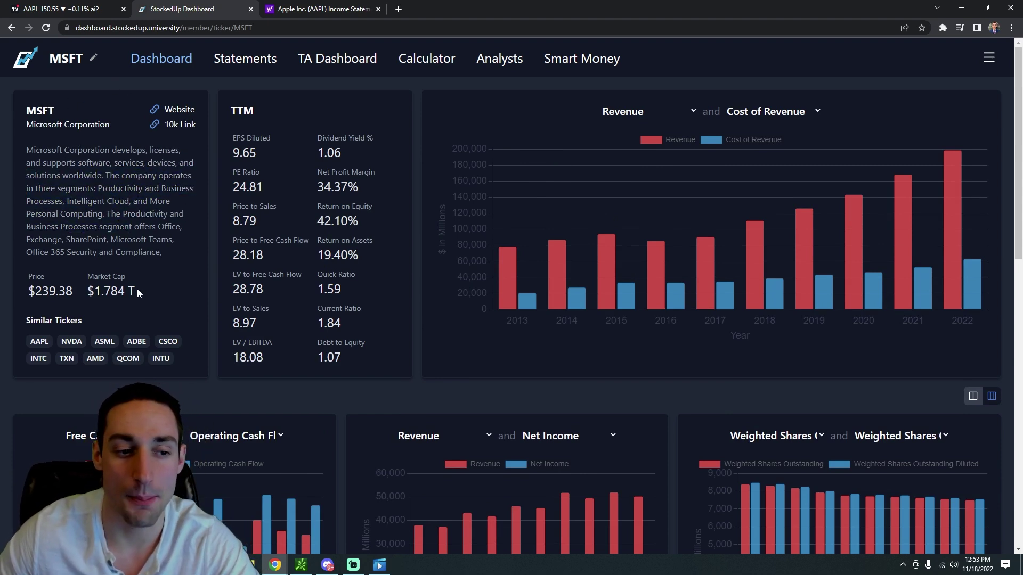
pyautogui.moveTo(136, 288); pyautogui.dragTo(70, 308)
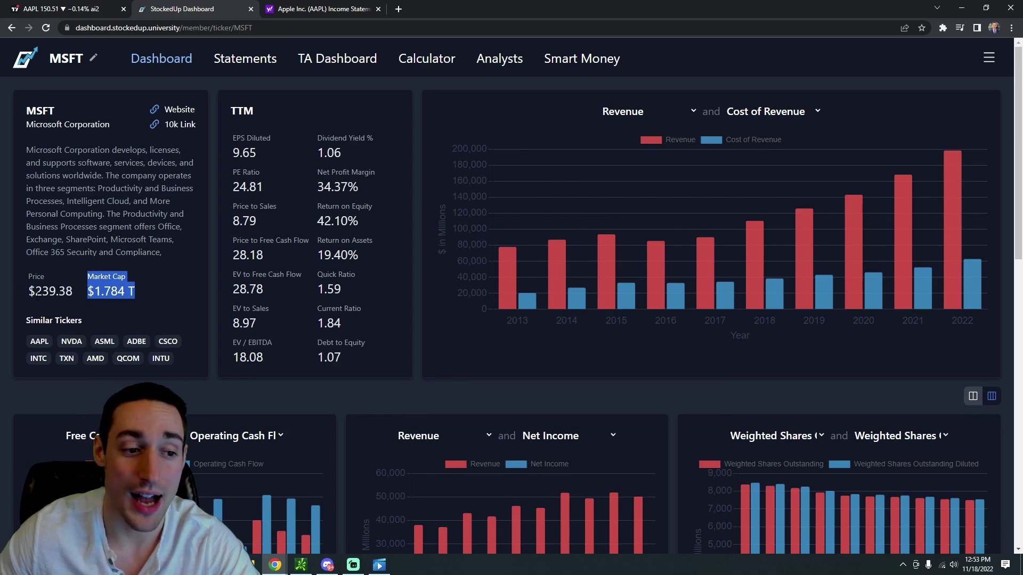
pyautogui.click(47, 289)
# Scroll through MSFT's TTM metrics and the Revenue vs Cost of Revenue bars.
pyautogui.scroll(-1, 282, 253)
pyautogui.scroll(1, 692, 186)
pyautogui.scroll(-10, 609, 274)
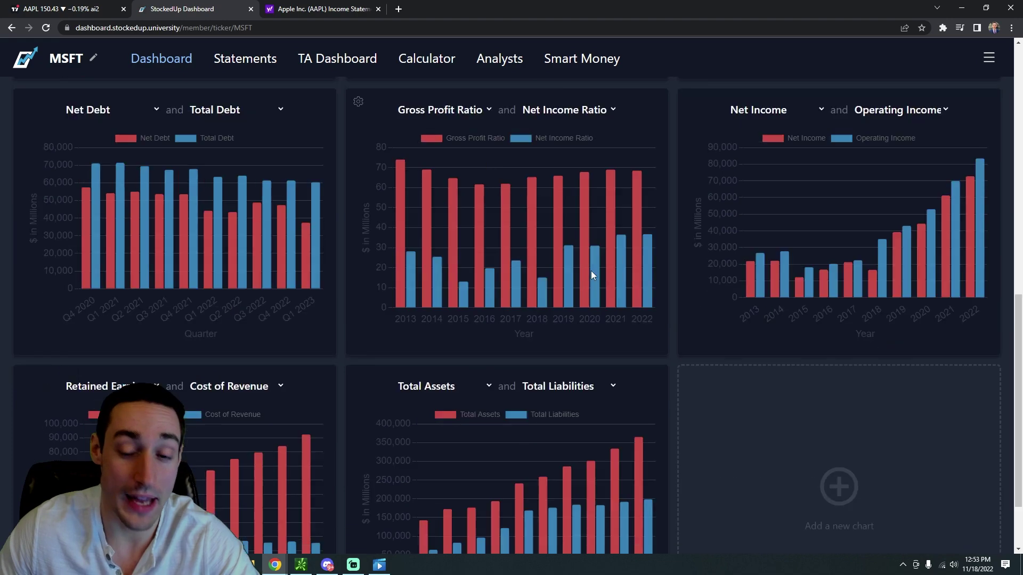
pyautogui.scroll(5, 590, 271)
pyautogui.scroll(6, 600, 299)
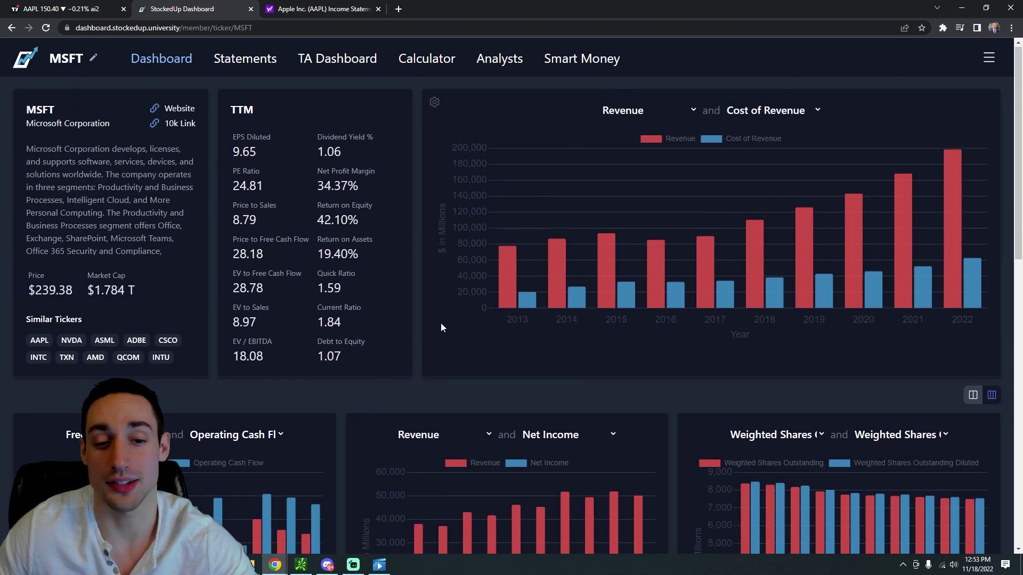
pyautogui.scroll(-3, 442, 319)
pyautogui.scroll(2, 320, 325)
pyautogui.scroll(-7, 339, 351)
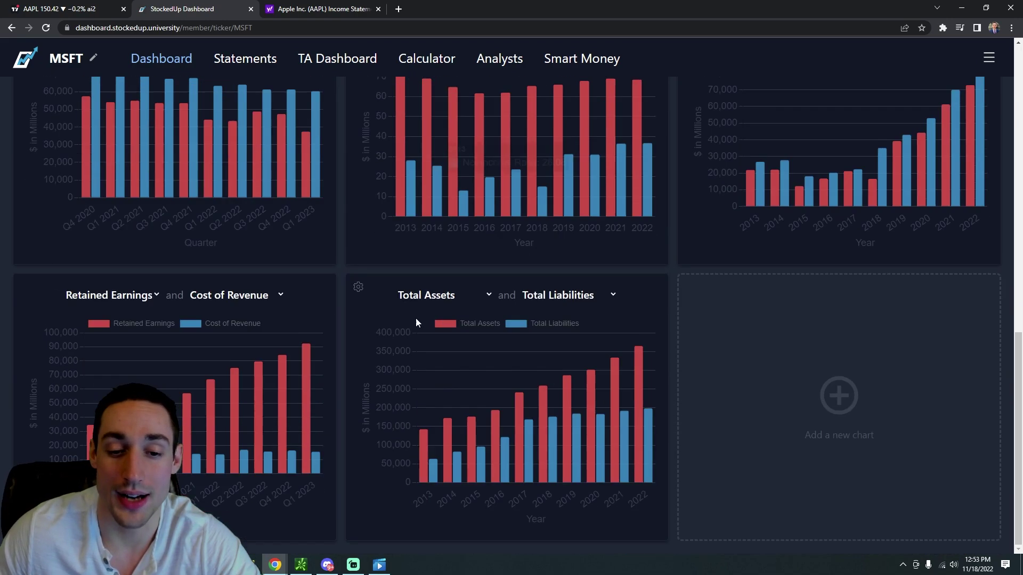
pyautogui.scroll(8, 416, 323)
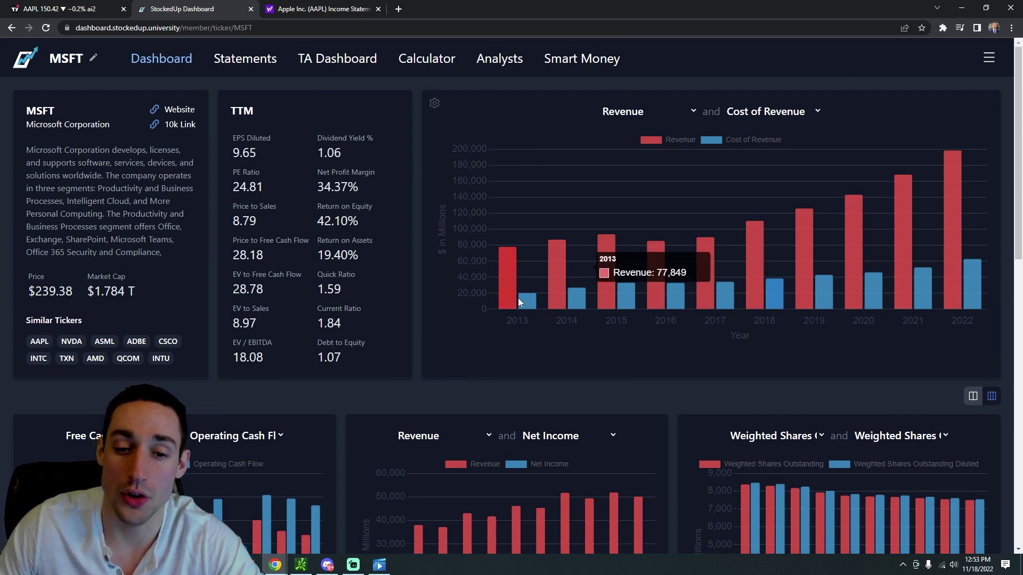
pyautogui.moveTo(499, 277)
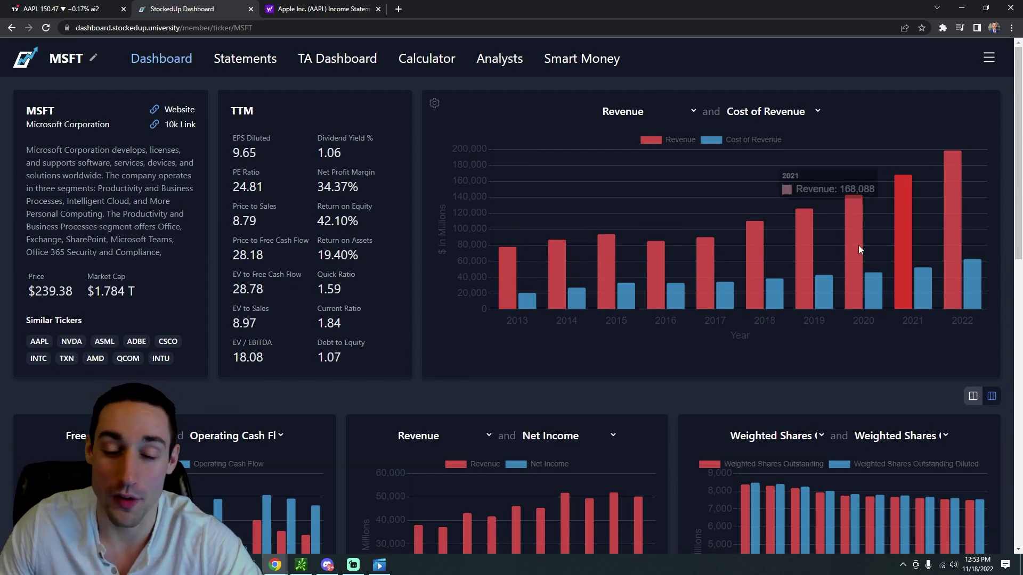
# Switch MSFT's Revenue vs Cost of Revenue chart to Quarterly data frequency.
pyautogui.click(434, 103)
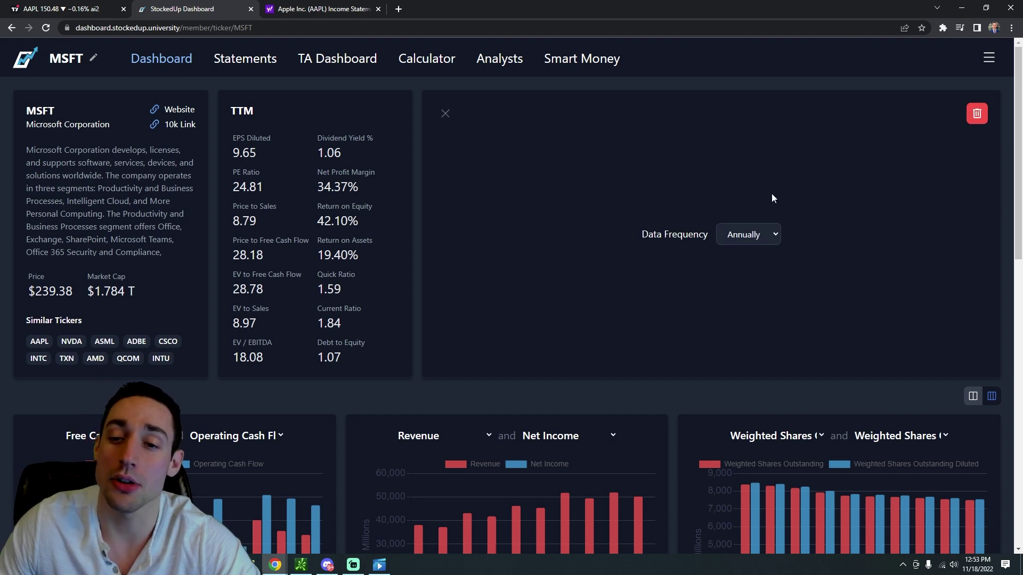
pyautogui.click(763, 230)
pyautogui.click(744, 261)
pyautogui.click(445, 114)
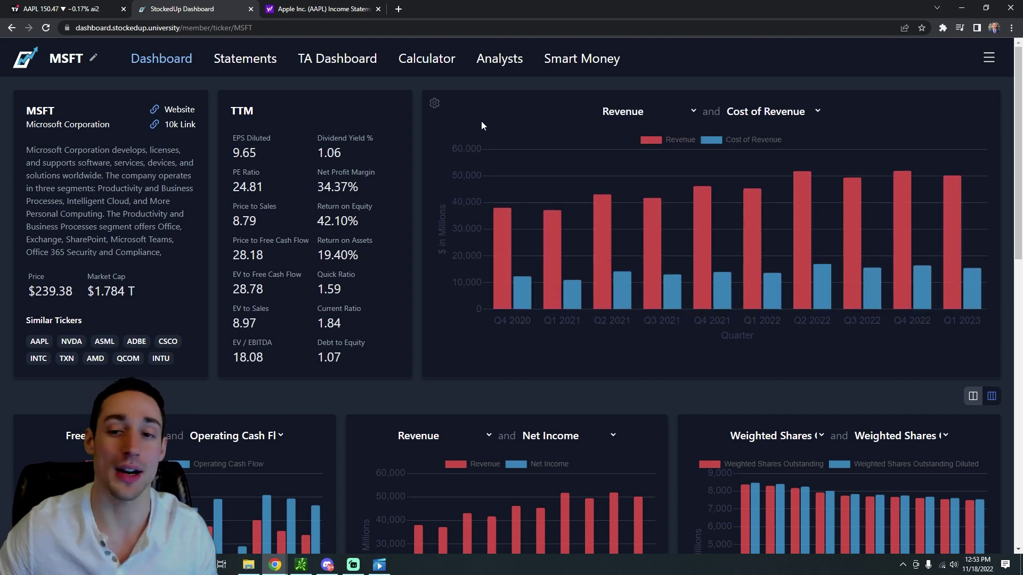
# Hide and re-show the Cost of Revenue series, then set the chart back to Annually.
pyautogui.click(756, 142)
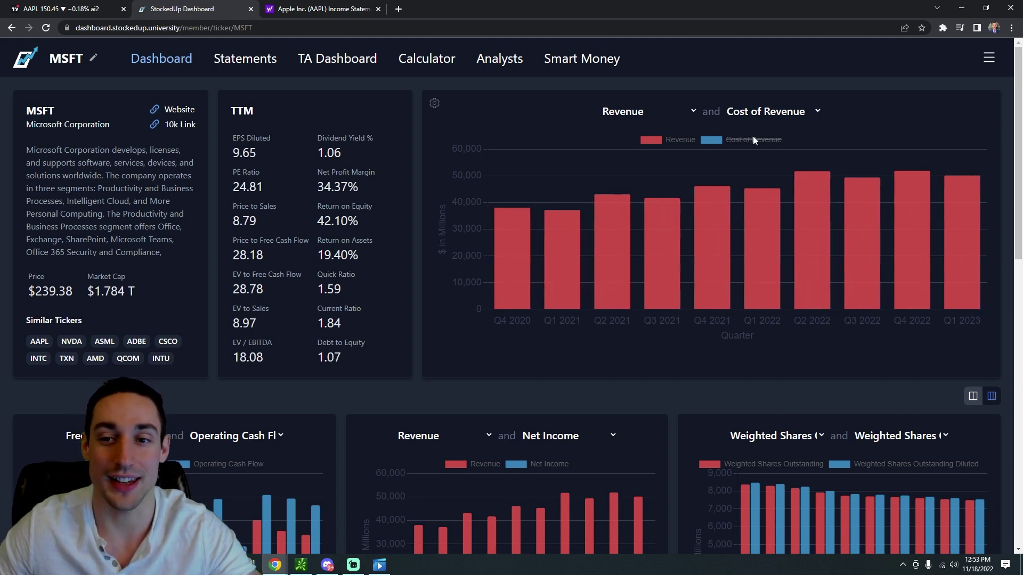
pyautogui.click(750, 138)
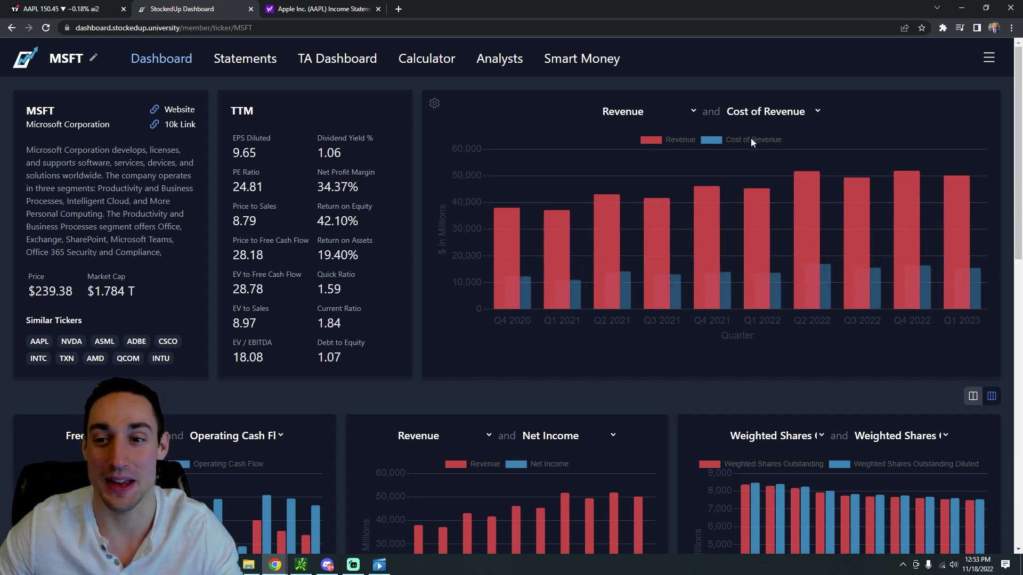
pyautogui.click(434, 104)
pyautogui.click(760, 232)
pyautogui.click(758, 247)
pyautogui.click(444, 114)
# Create a new chart in the empty slot with data frequency kept at Annually.
pyautogui.scroll(-4, 639, 288)
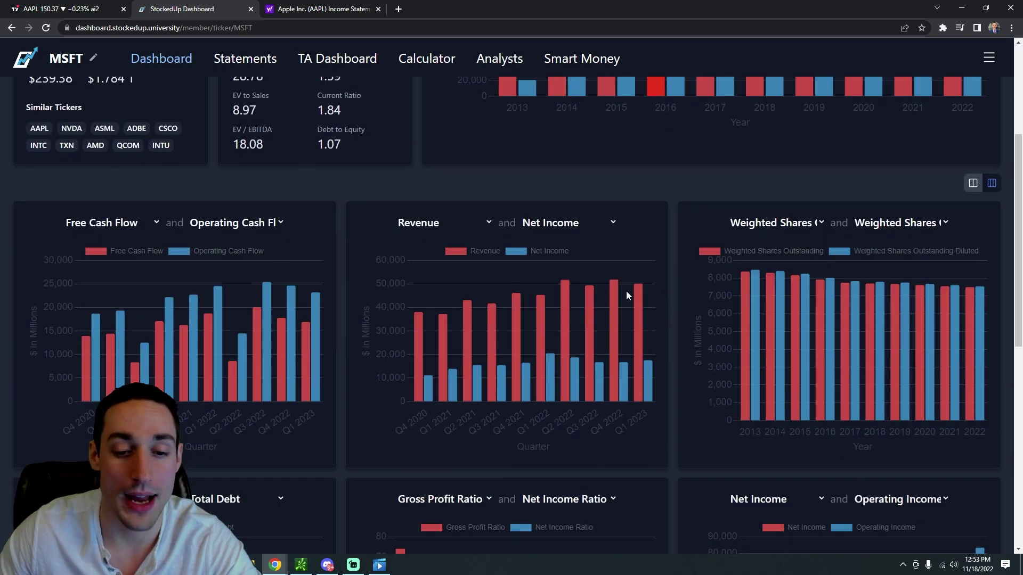
pyautogui.scroll(-4, 533, 276)
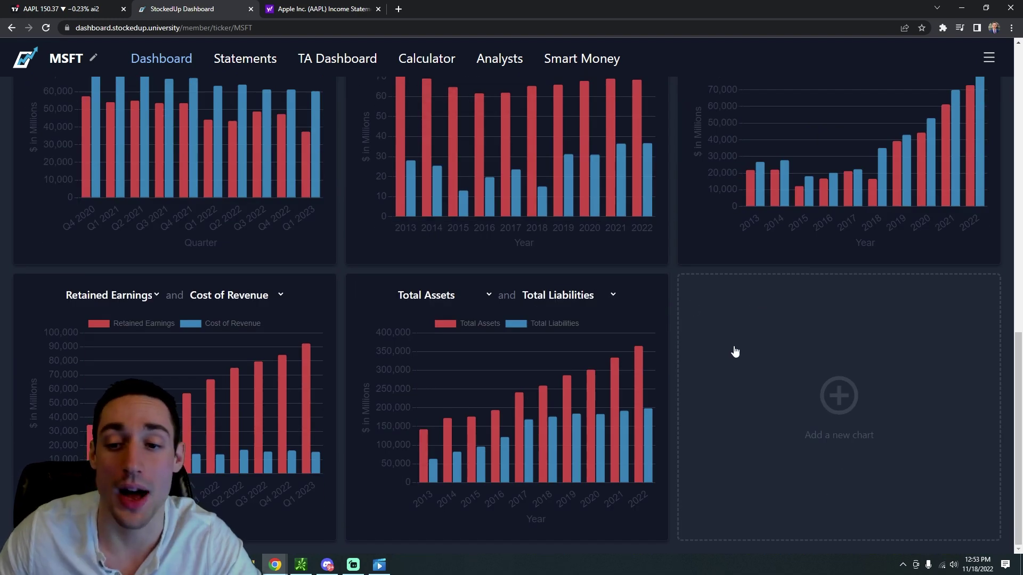
pyautogui.click(840, 431)
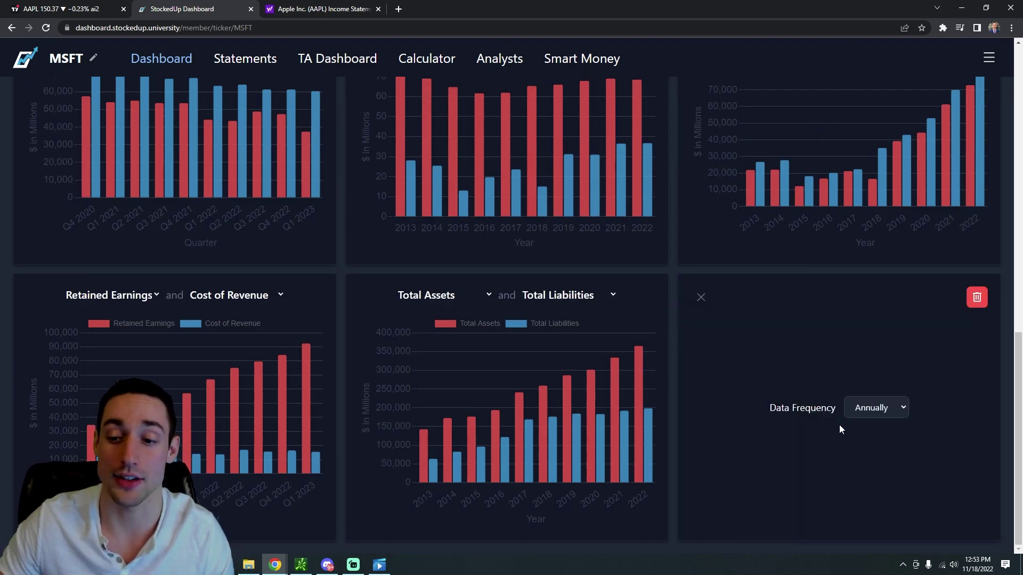
pyautogui.click(882, 407)
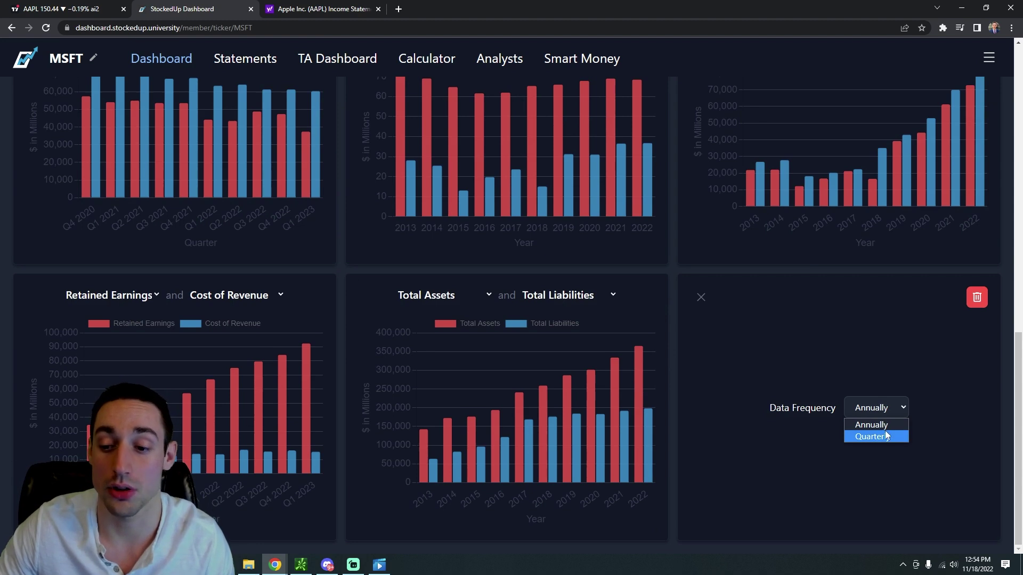
pyautogui.click(880, 425)
pyautogui.click(701, 297)
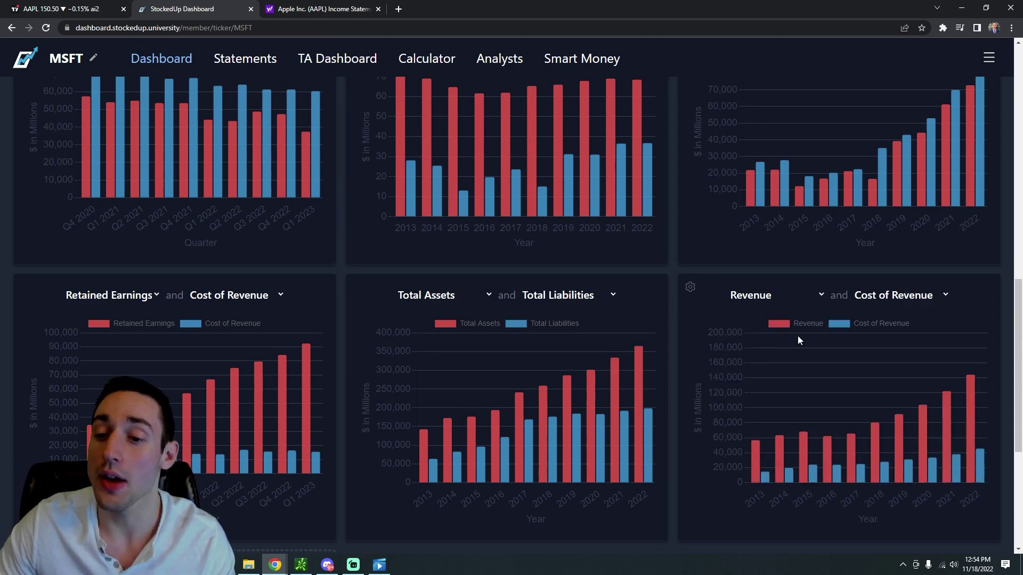
# Plot Dividends Paid as the first series and Total Debt as the second.
pyautogui.click(772, 292)
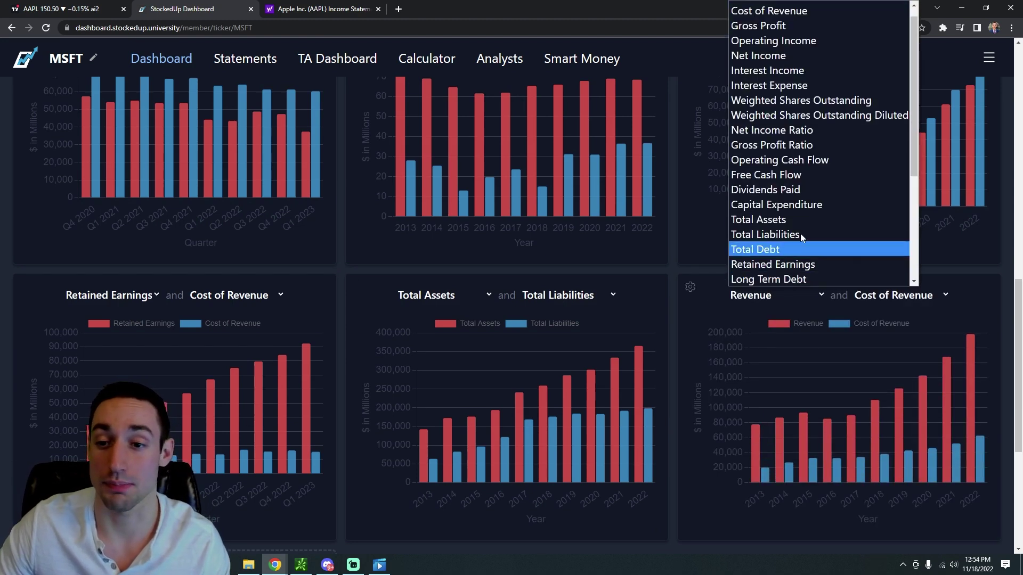
pyautogui.click(808, 189)
pyautogui.click(900, 301)
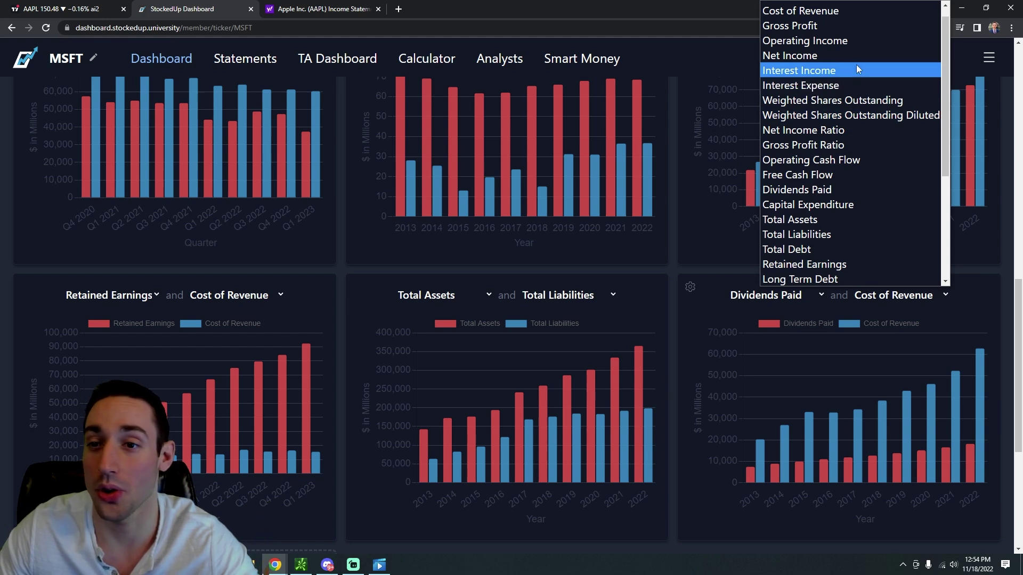
pyautogui.click(846, 248)
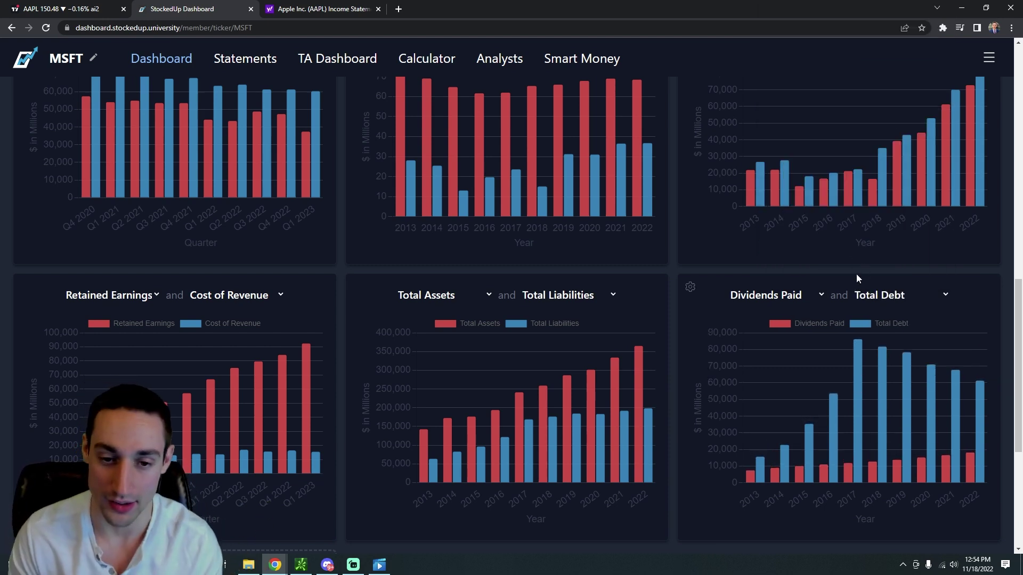
pyautogui.scroll(15, 733, 299)
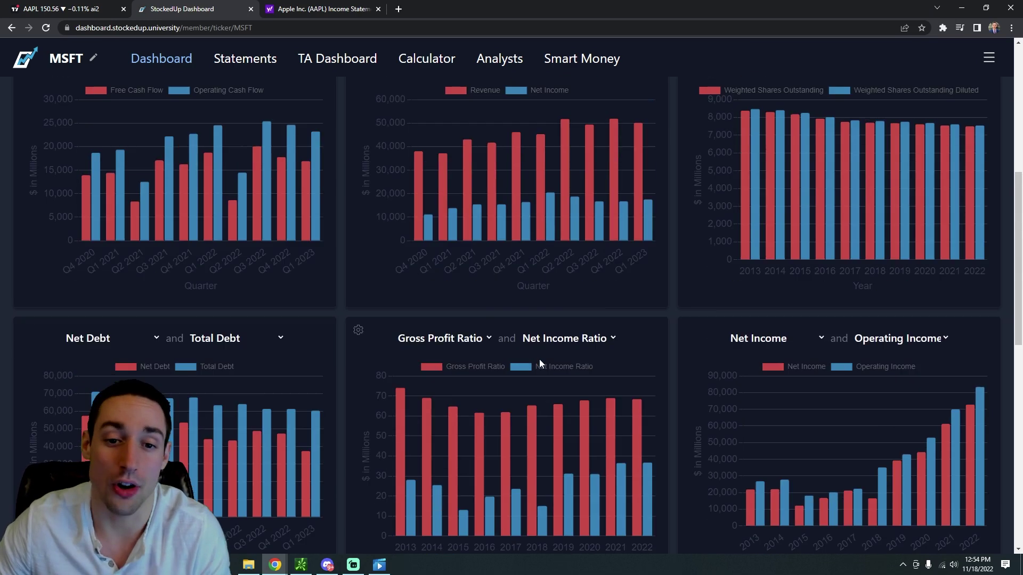
# Select Apple's Total Revenue and Cost of Revenue figures on Yahoo, then return to MSFT.
pyautogui.click(286, 10)
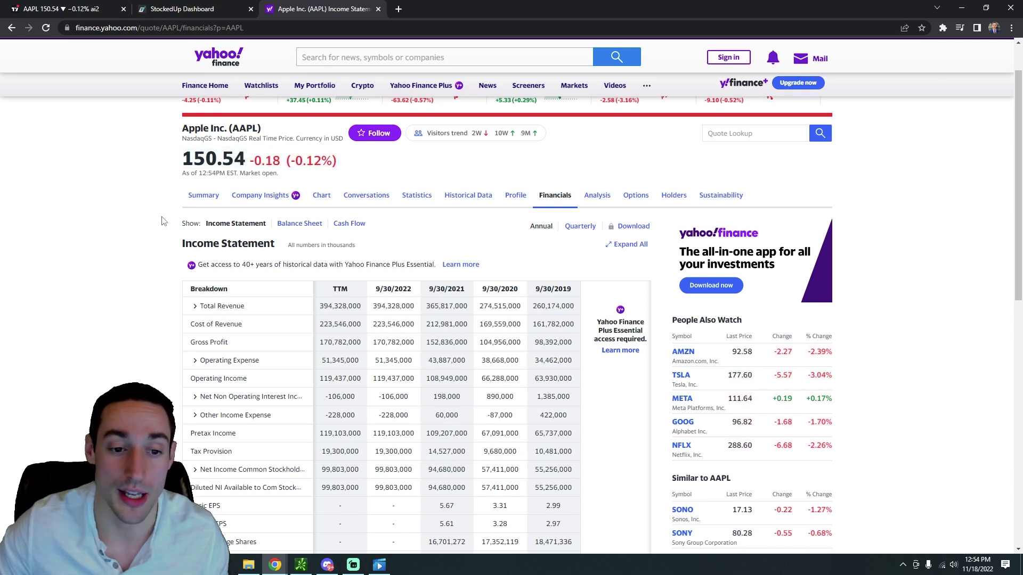
pyautogui.moveTo(559, 306)
pyautogui.mouseDown()
pyautogui.moveTo(362, 319)
pyautogui.moveTo(240, 308)
pyautogui.moveTo(557, 306)
pyautogui.mouseUp()
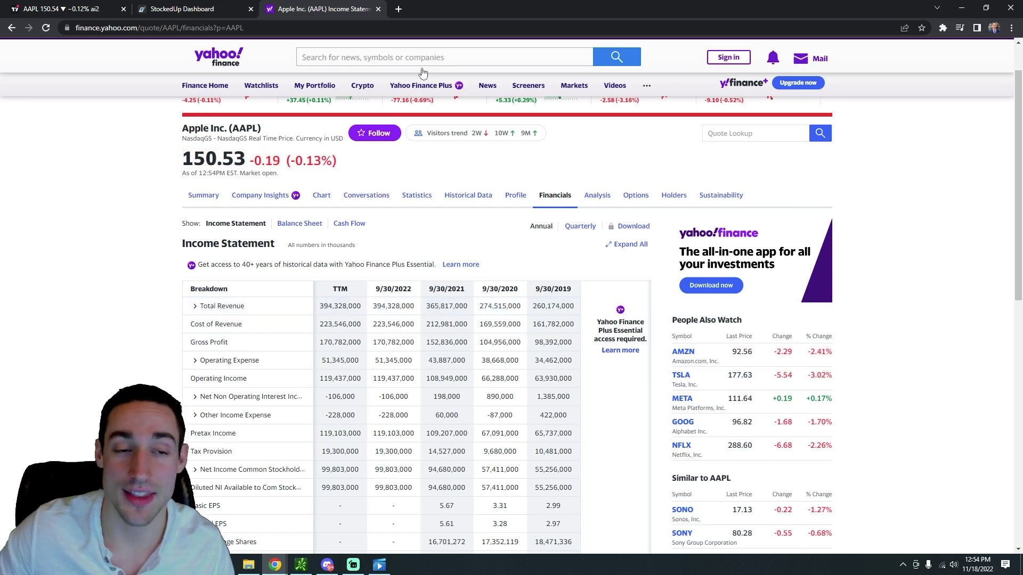
pyautogui.click(220, 7)
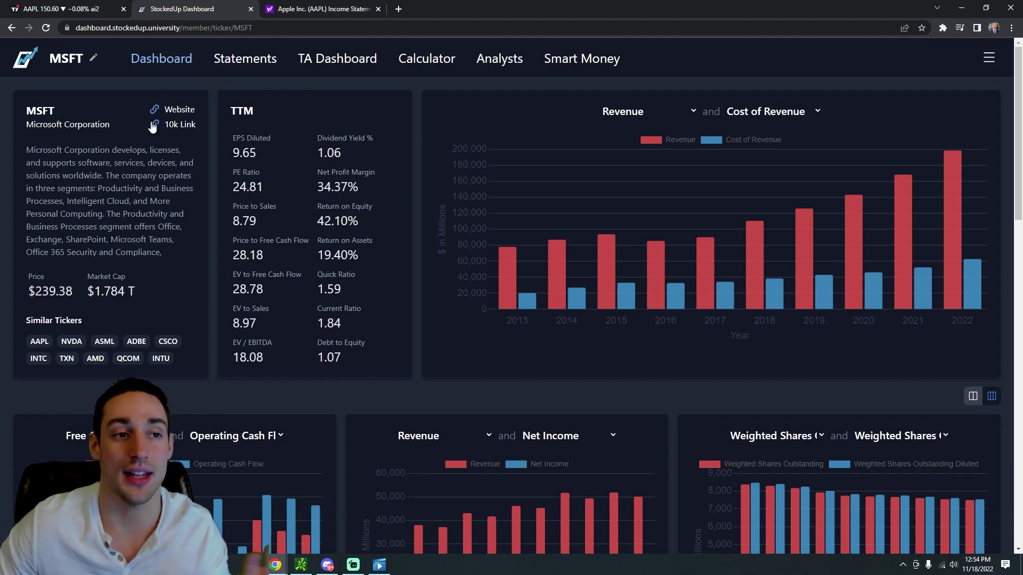
# Replace the MSFT ticker with GOOGL, then open the Smart Money trades page.
pyautogui.click(93, 57)
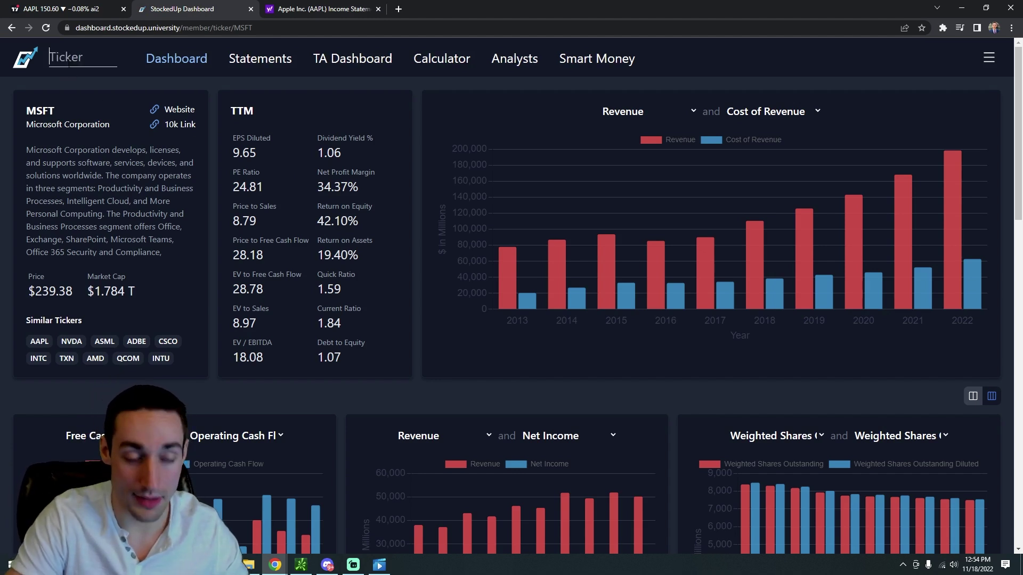
pyautogui.write('GOOGL')
pyautogui.press('Return')
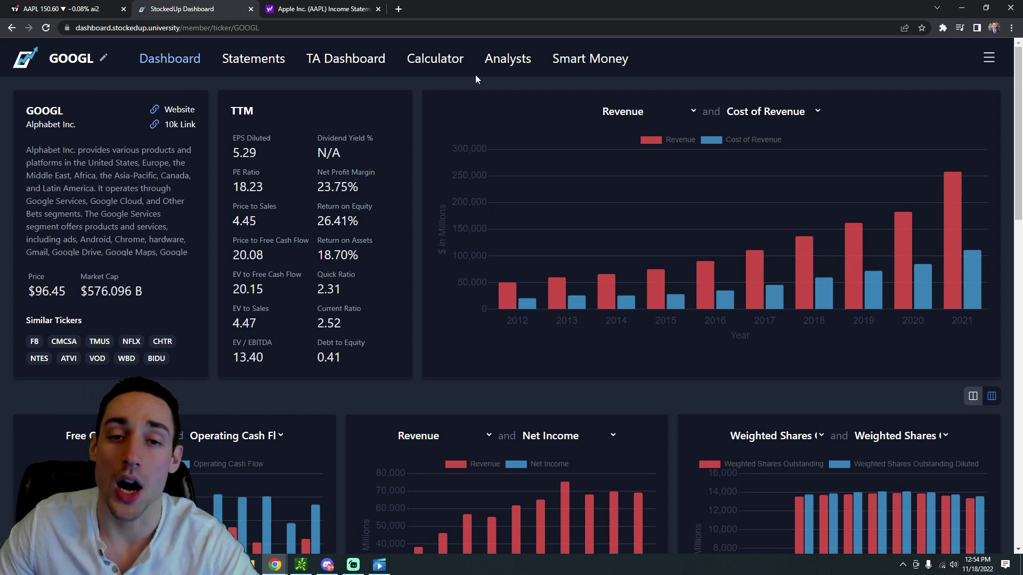
pyautogui.click(597, 61)
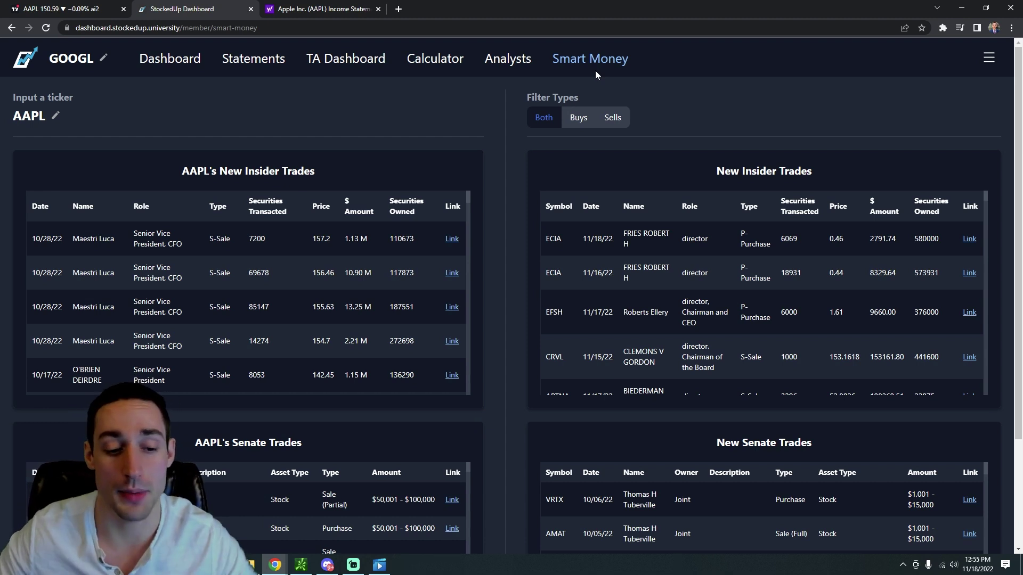
pyautogui.scroll(-3, 508, 190)
pyautogui.scroll(3, 508, 191)
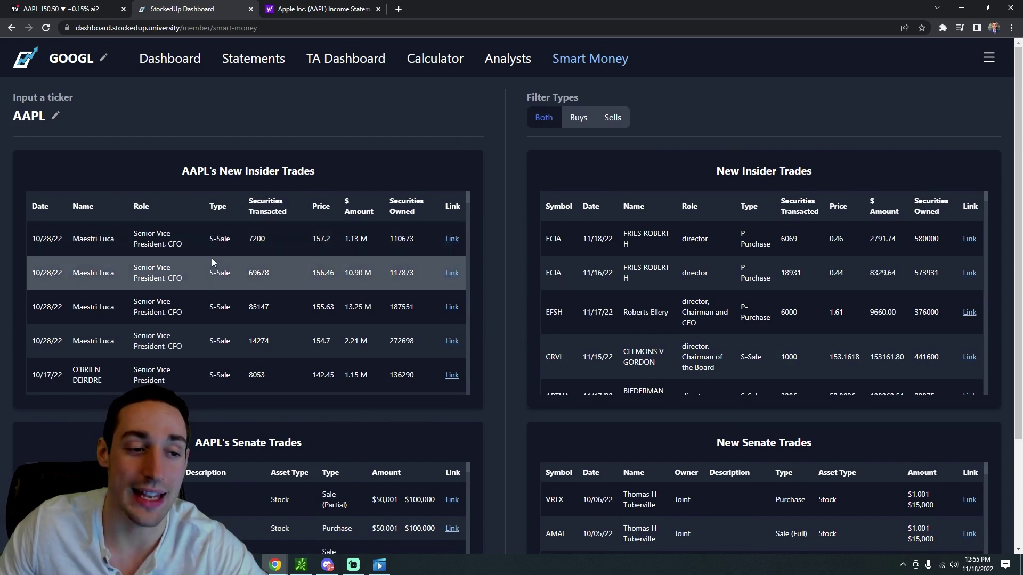
pyautogui.scroll(-1, 219, 325)
pyautogui.scroll(1, 287, 285)
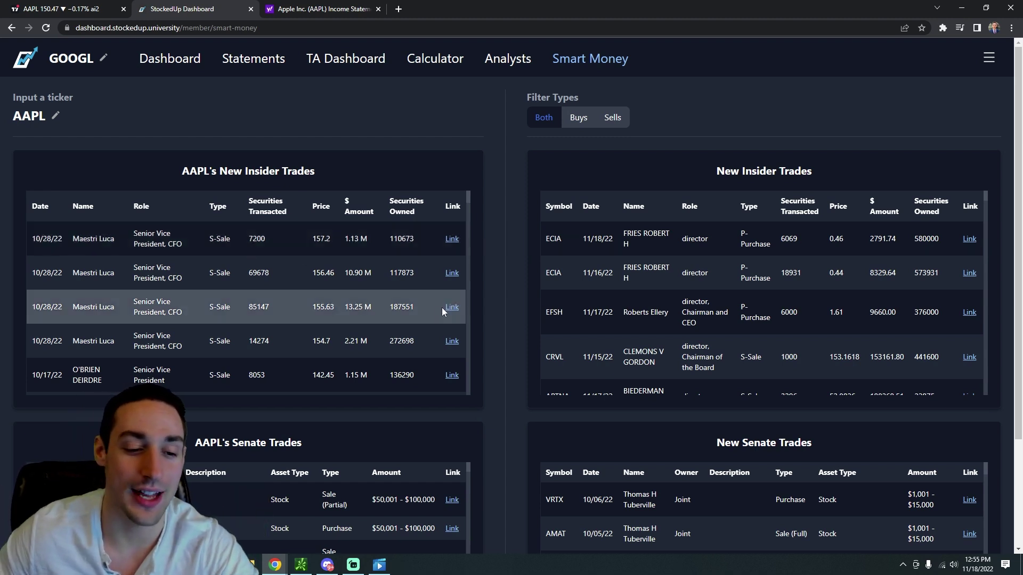
pyautogui.scroll(-3, 489, 281)
pyautogui.scroll(1, 294, 391)
pyautogui.scroll(-1, 516, 342)
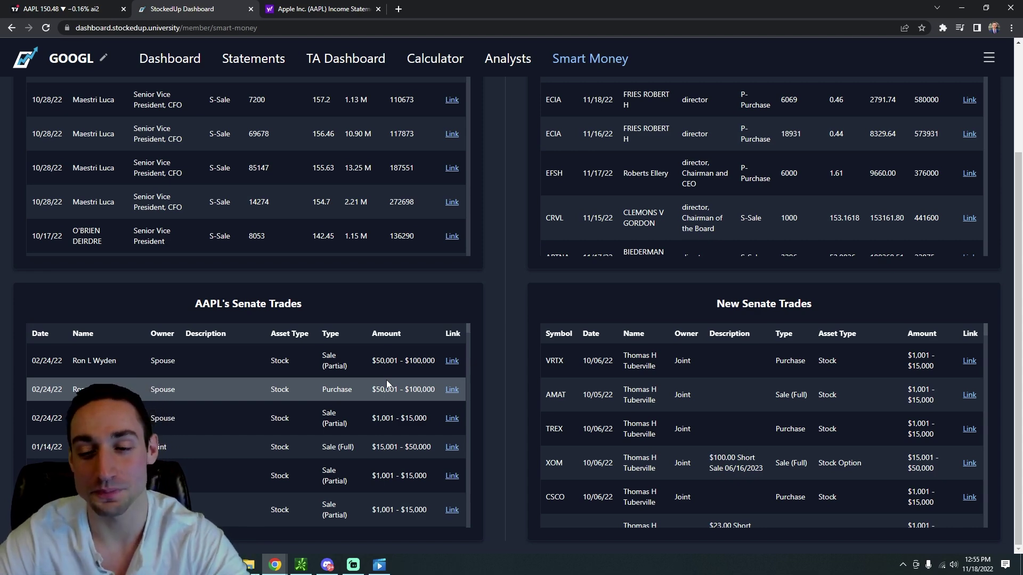
pyautogui.scroll(3, 478, 264)
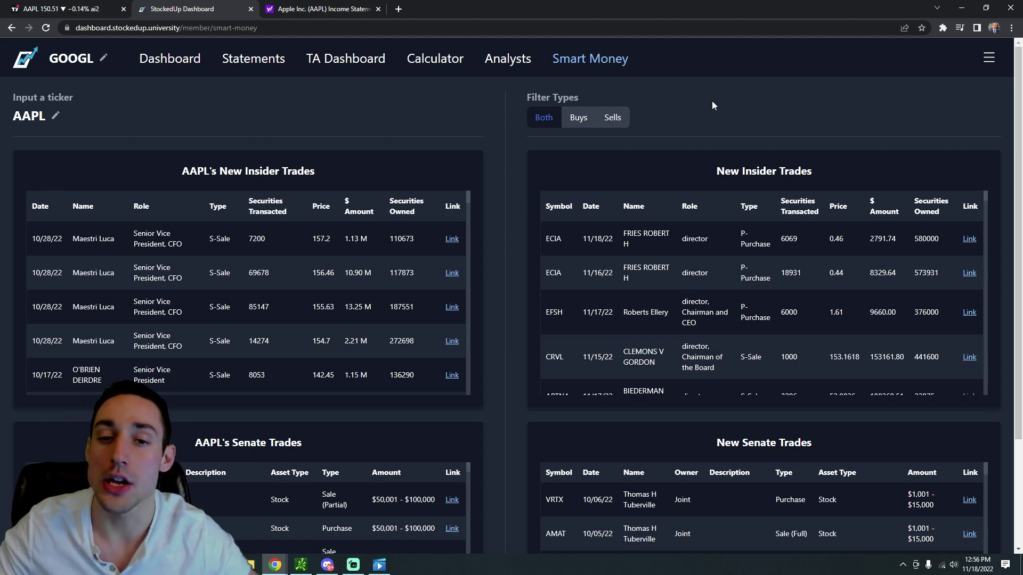
pyautogui.scroll(-1, 738, 103)
pyautogui.scroll(1, 589, 196)
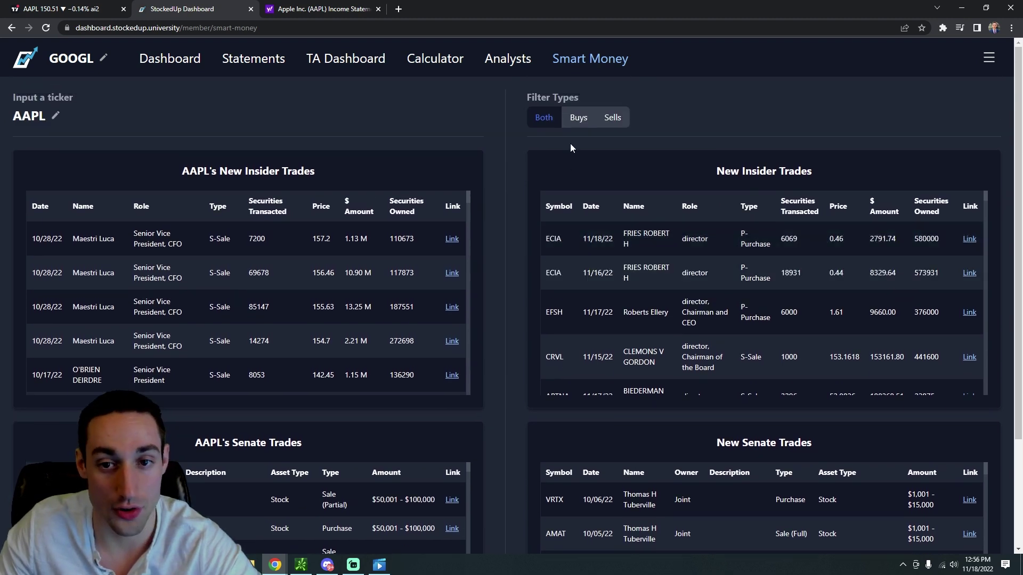
pyautogui.scroll(-2, 598, 312)
pyautogui.scroll(2, 594, 312)
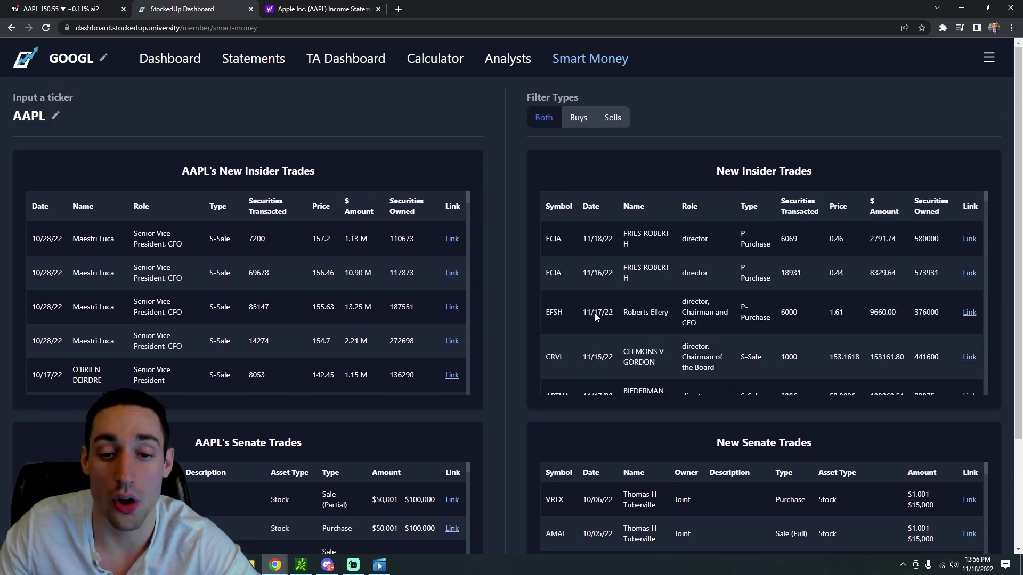
pyautogui.click(580, 117)
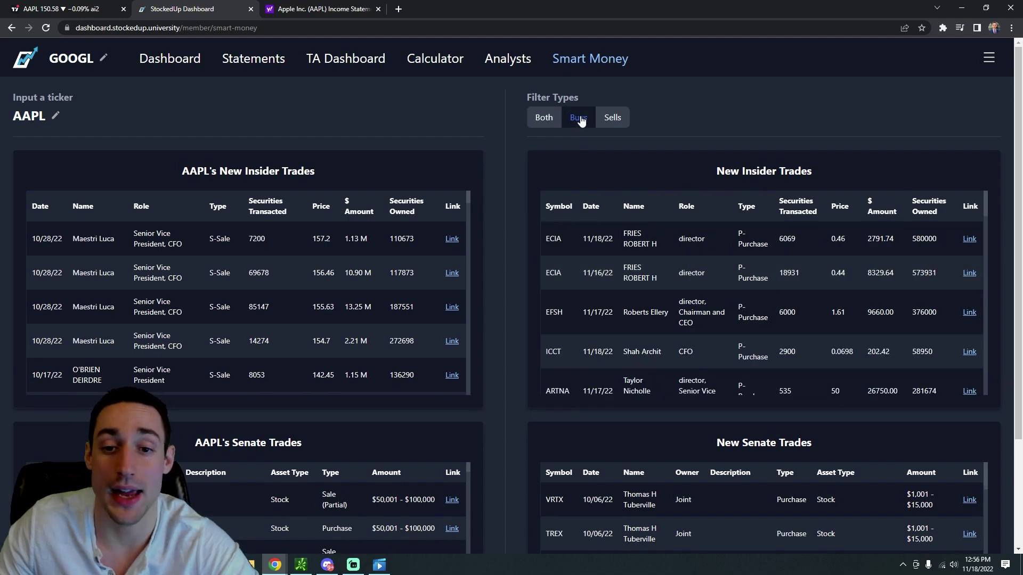
pyautogui.click(613, 119)
pyautogui.click(551, 125)
pyautogui.scroll(-3, 538, 154)
pyautogui.scroll(-1, 740, 397)
pyautogui.scroll(1, 736, 394)
pyautogui.scroll(3, 550, 269)
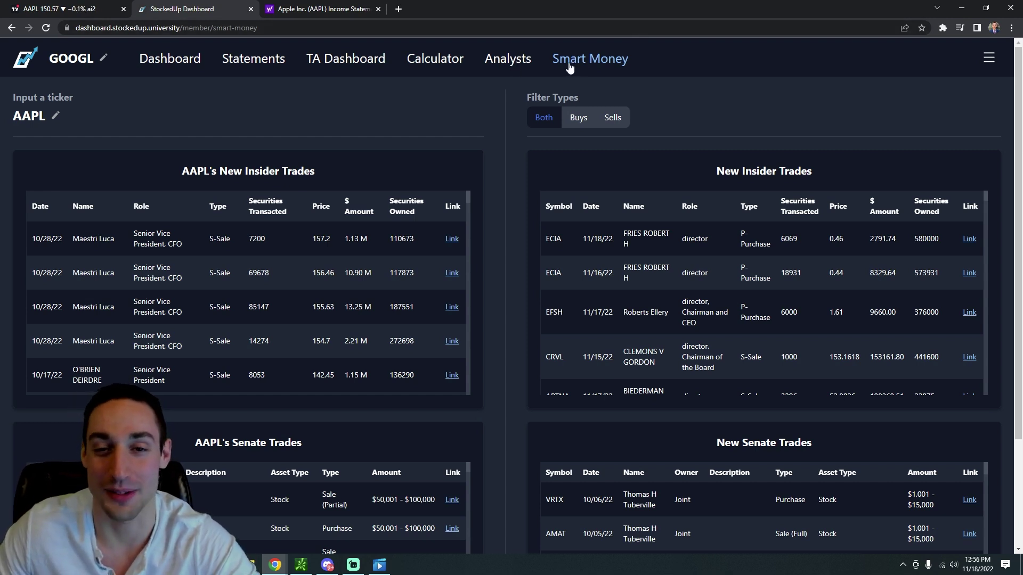
# On the Analysts page, switch the price-target ticker from AAPL to MSFT.
pyautogui.click(514, 61)
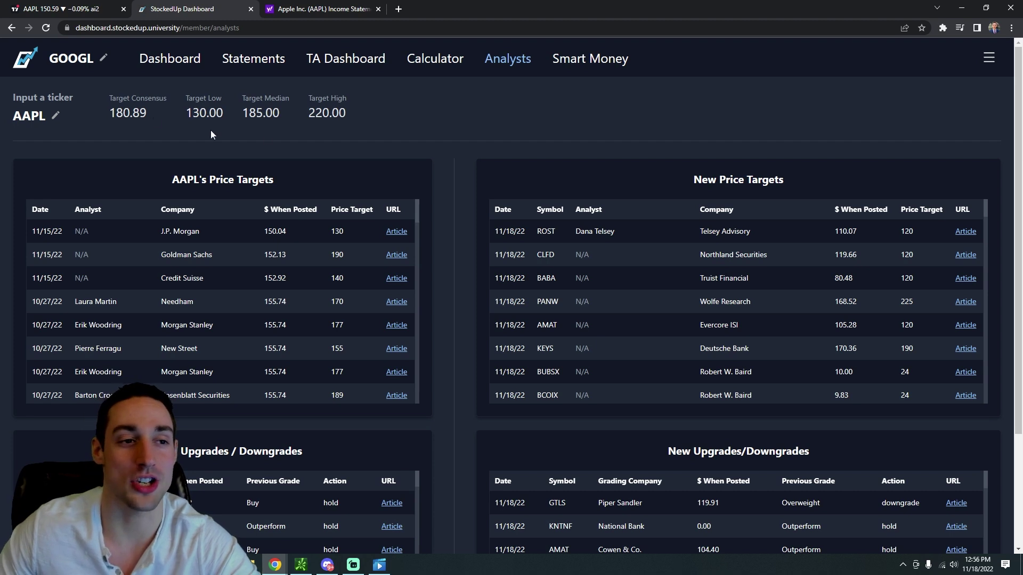
pyautogui.moveTo(301, 113); pyautogui.dragTo(108, 113)
pyautogui.click(161, 111)
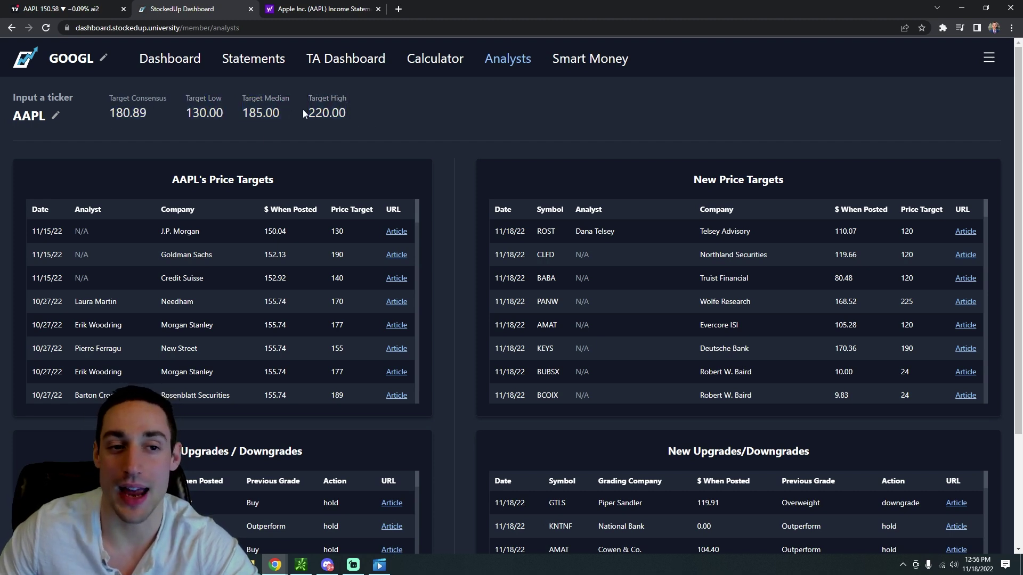
pyautogui.click(46, 115)
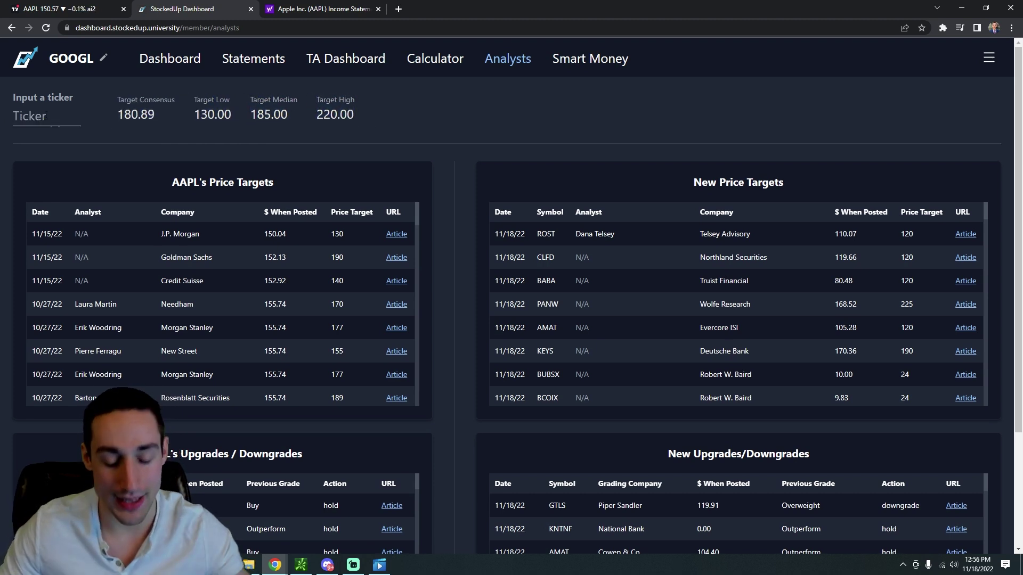
pyautogui.write('MSFT')
pyautogui.press('Return')
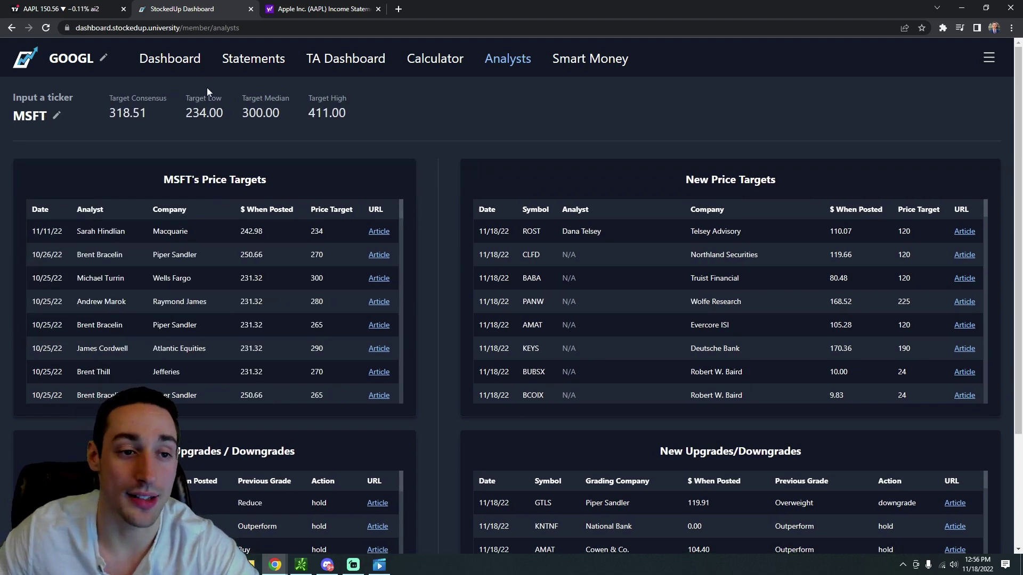
# Highlight MSFT's 234.00 low, 300.00 median and 411.00 high targets, plus Wells Fargo's 231.32.
pyautogui.doubleClick(261, 112)
pyautogui.doubleClick(320, 112)
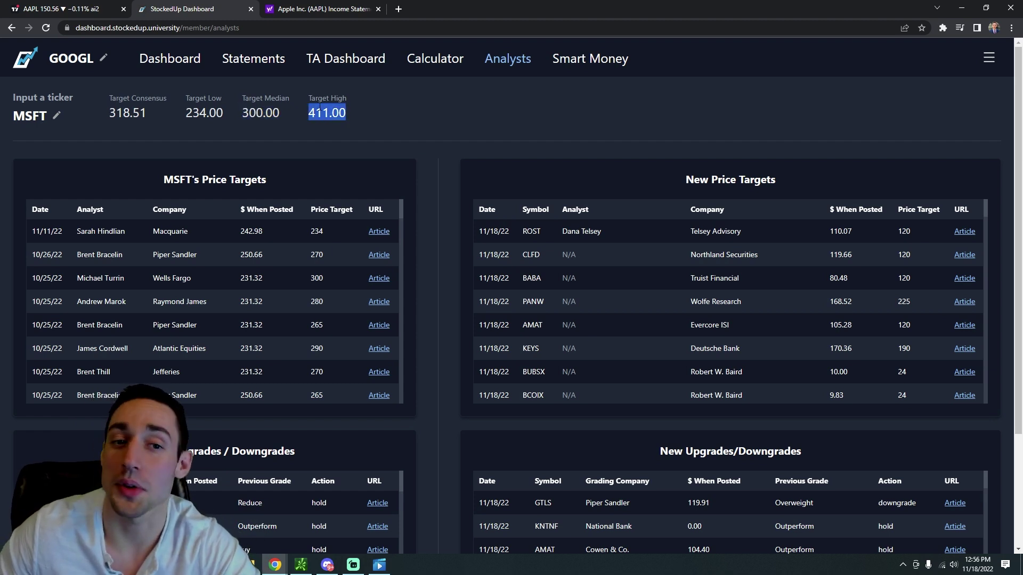
pyautogui.click(202, 112)
pyautogui.doubleClick(203, 112)
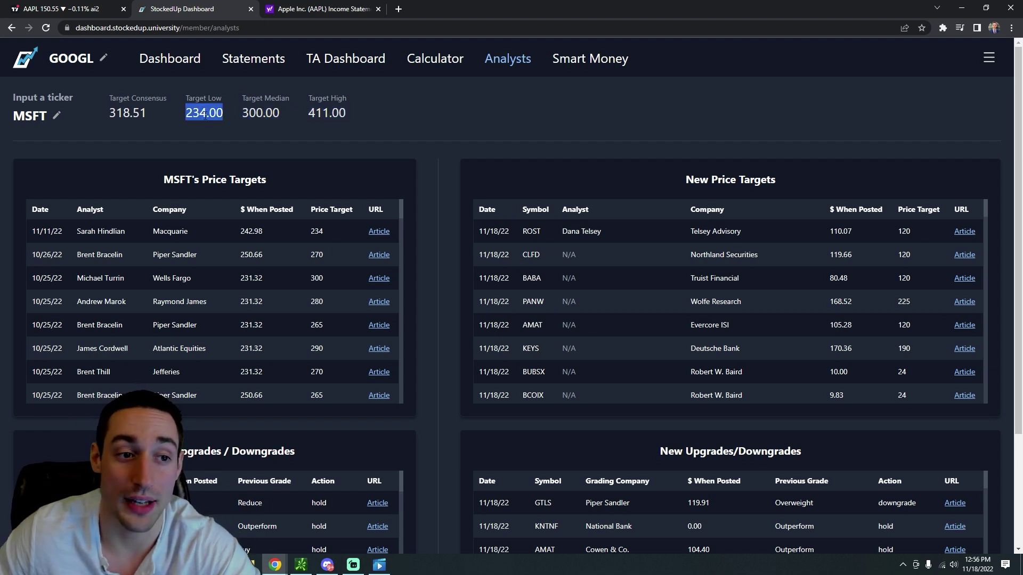
pyautogui.doubleClick(260, 112)
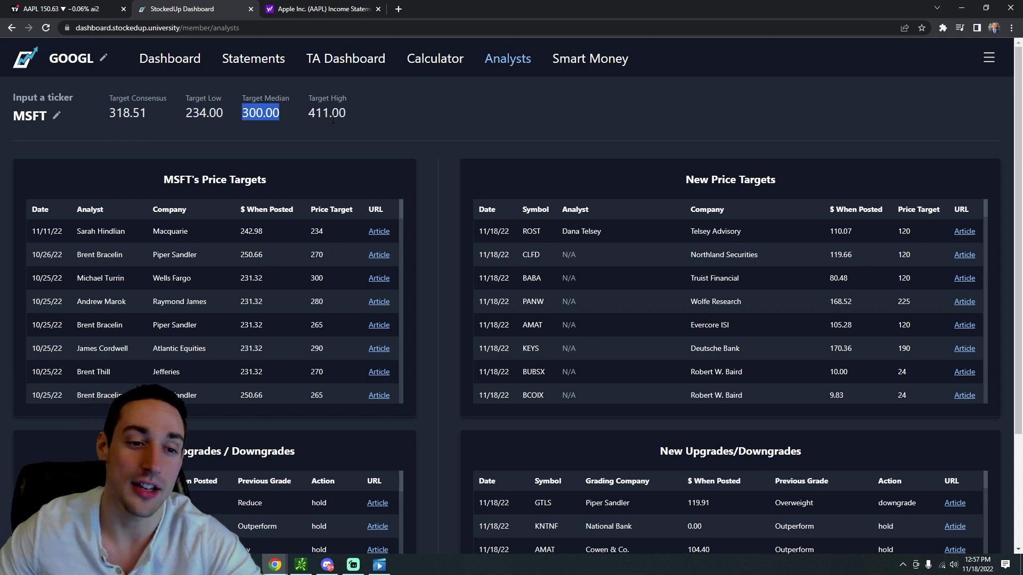
pyautogui.click(419, 117)
pyautogui.scroll(-2, 442, 144)
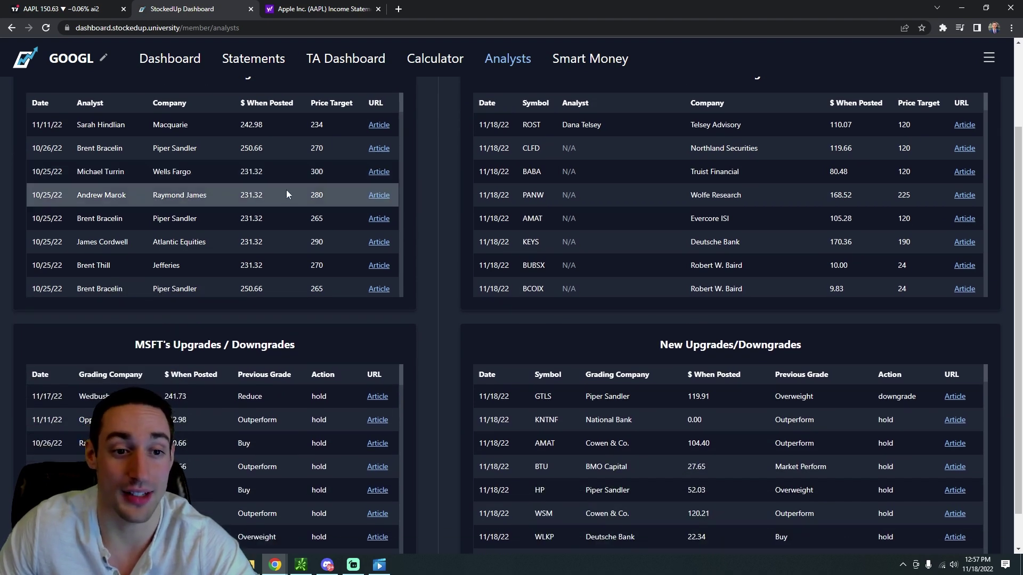
pyautogui.scroll(2, 320, 180)
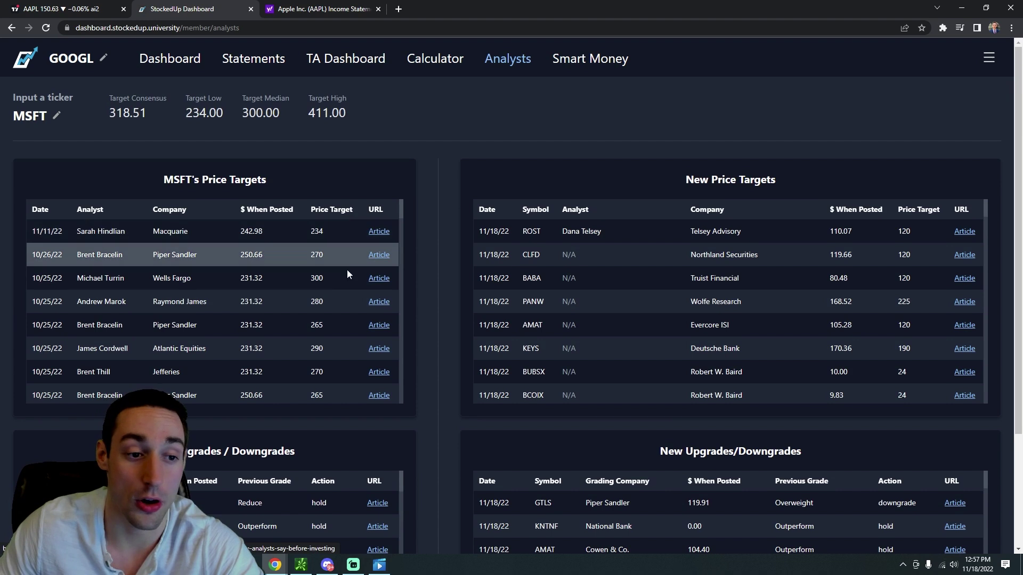
pyautogui.scroll(-2, 322, 279)
pyautogui.scroll(2, 314, 283)
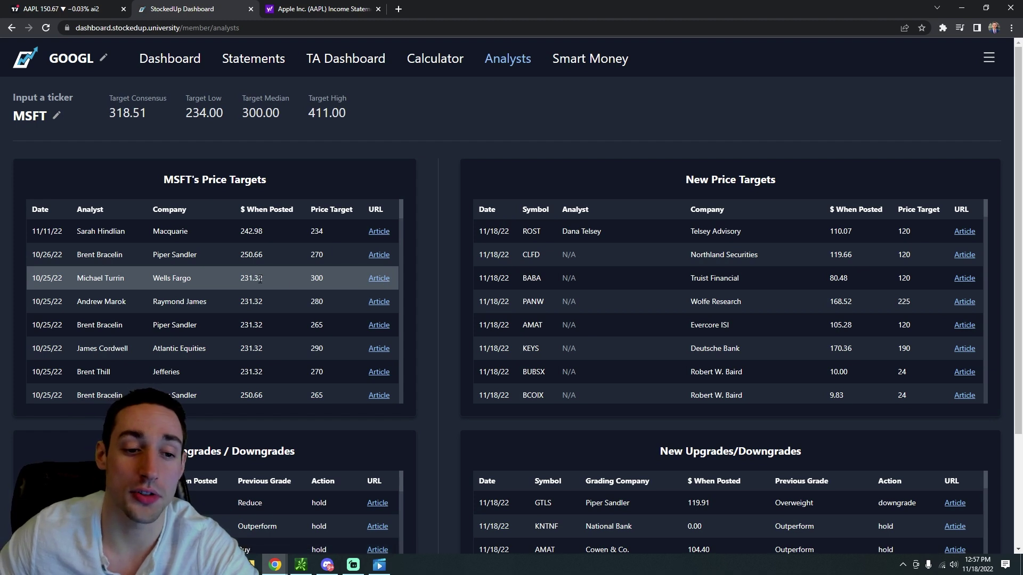
pyautogui.moveTo(263, 279); pyautogui.dragTo(240, 278)
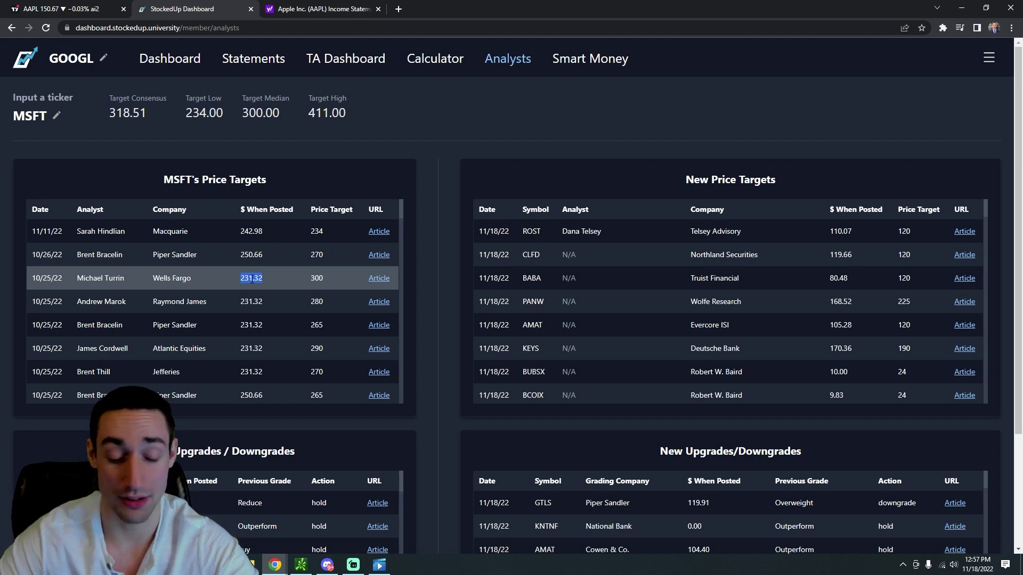
pyautogui.scroll(-3, 434, 246)
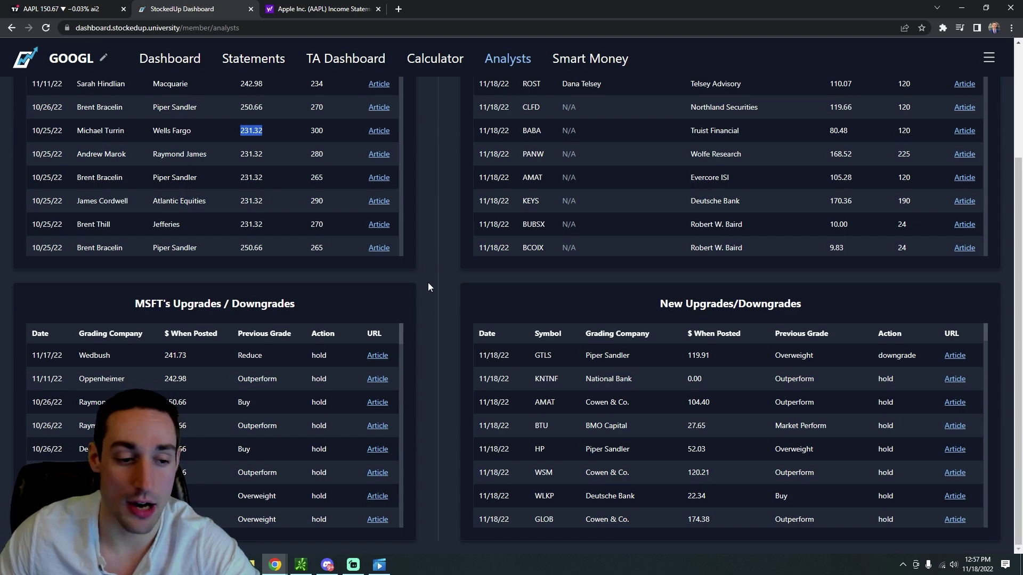
pyautogui.scroll(3, 431, 309)
pyautogui.scroll(-3, 433, 309)
pyautogui.scroll(3, 438, 323)
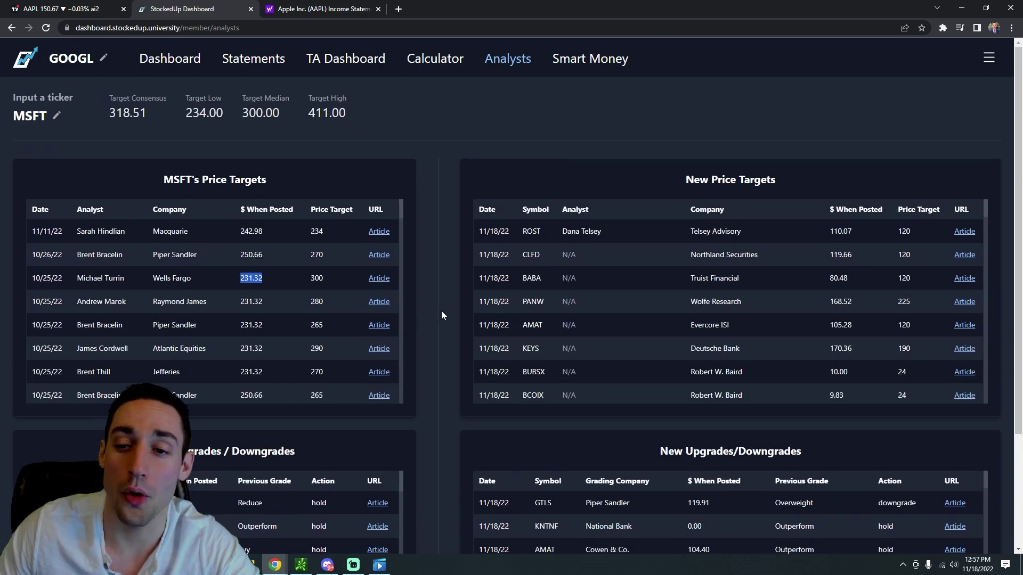
pyautogui.click(573, 61)
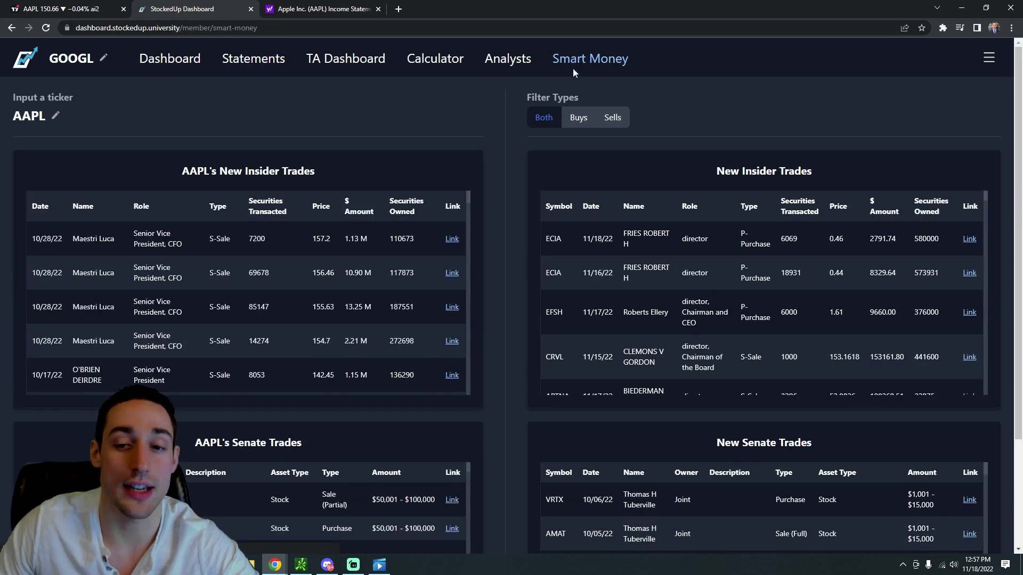
pyautogui.click(512, 63)
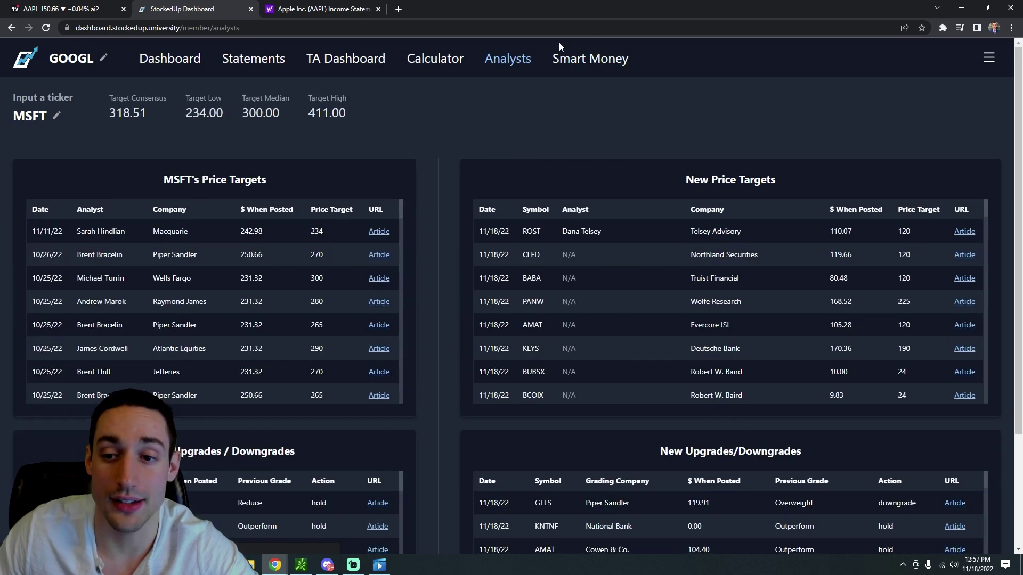
pyautogui.scroll(-3, 541, 361)
pyautogui.scroll(3, 542, 357)
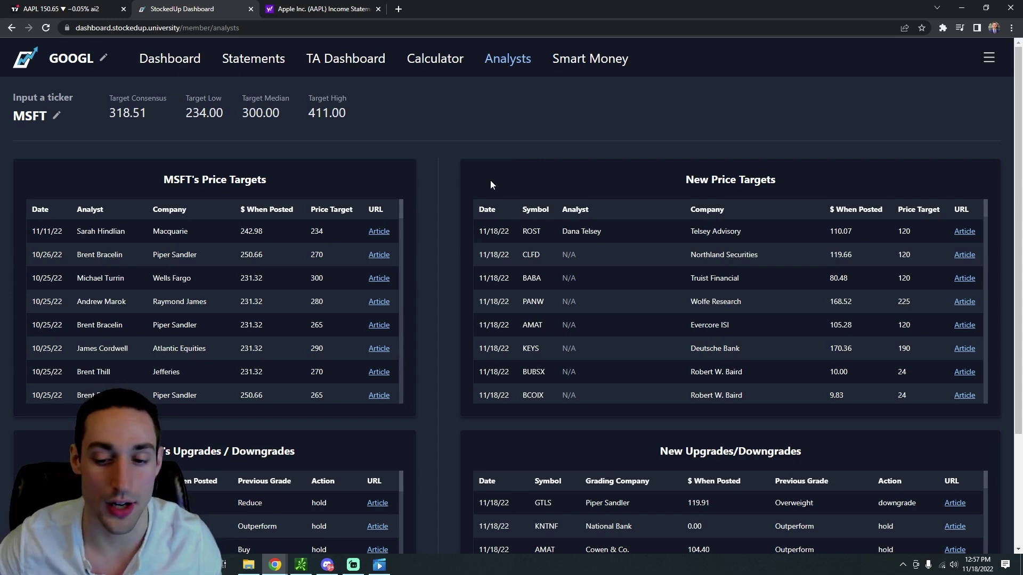
pyautogui.scroll(-2, 486, 262)
pyautogui.scroll(-3, 502, 449)
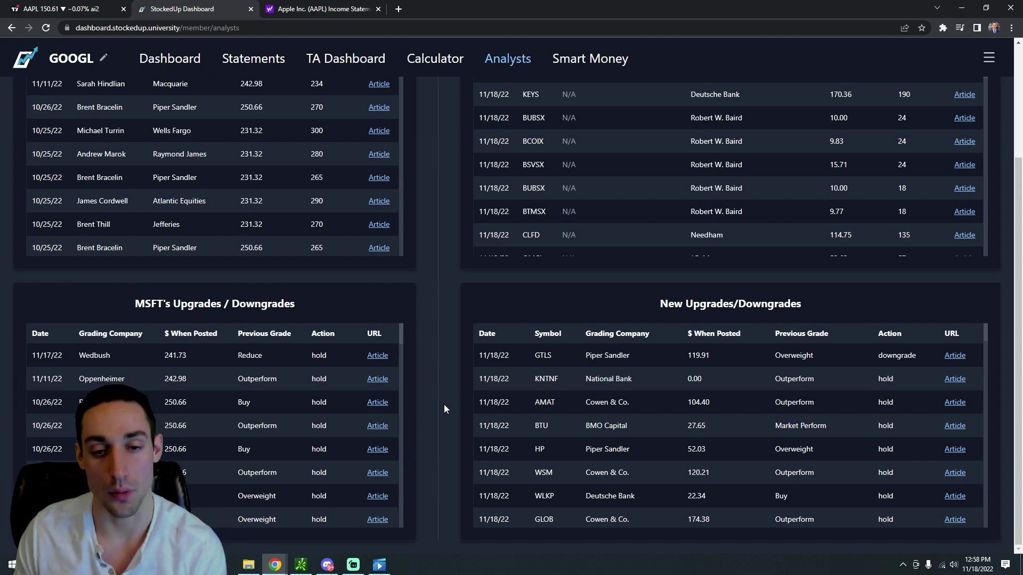
pyautogui.scroll(3, 445, 400)
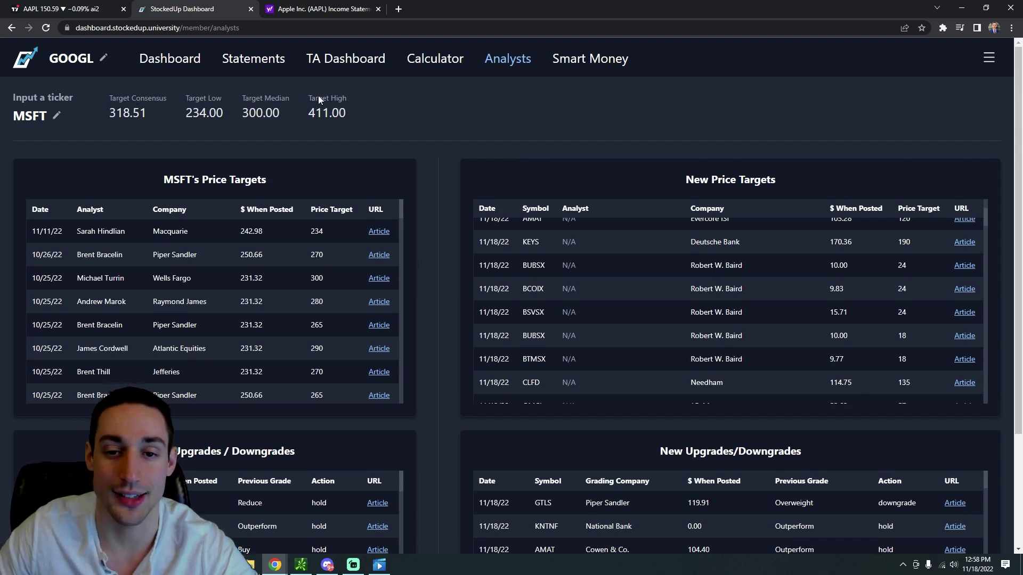
pyautogui.scroll(3, 631, 261)
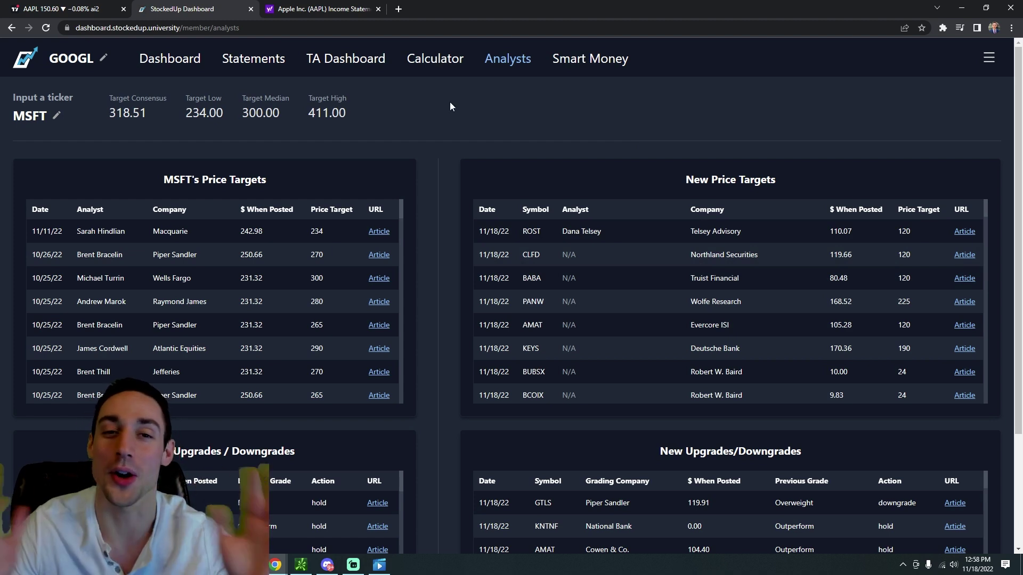
# Open the valuation calculators and set the DCF ticker to MSFT from the 'MS' suggestions.
pyautogui.click(433, 66)
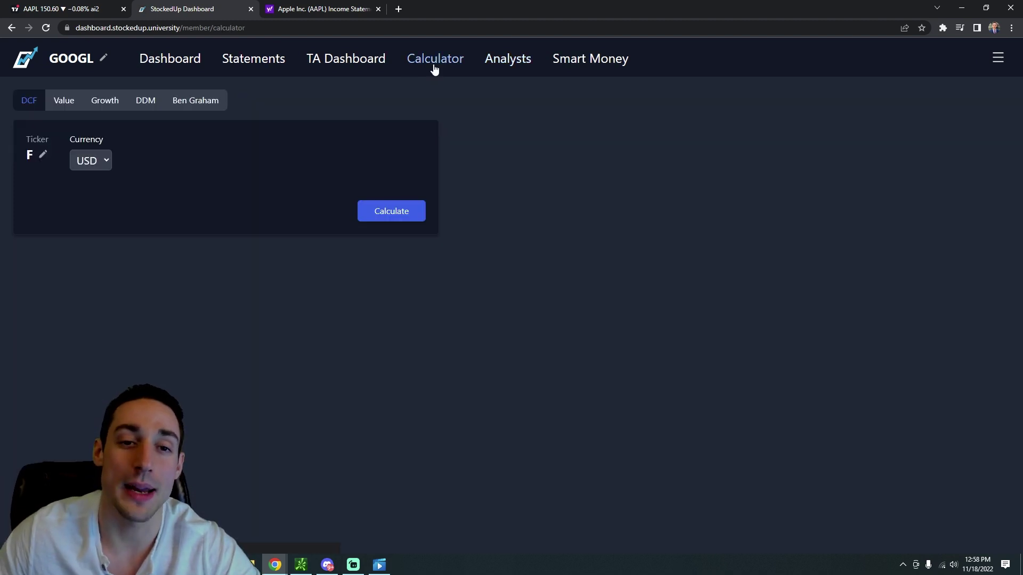
pyautogui.click(44, 156)
pyautogui.click(264, 155)
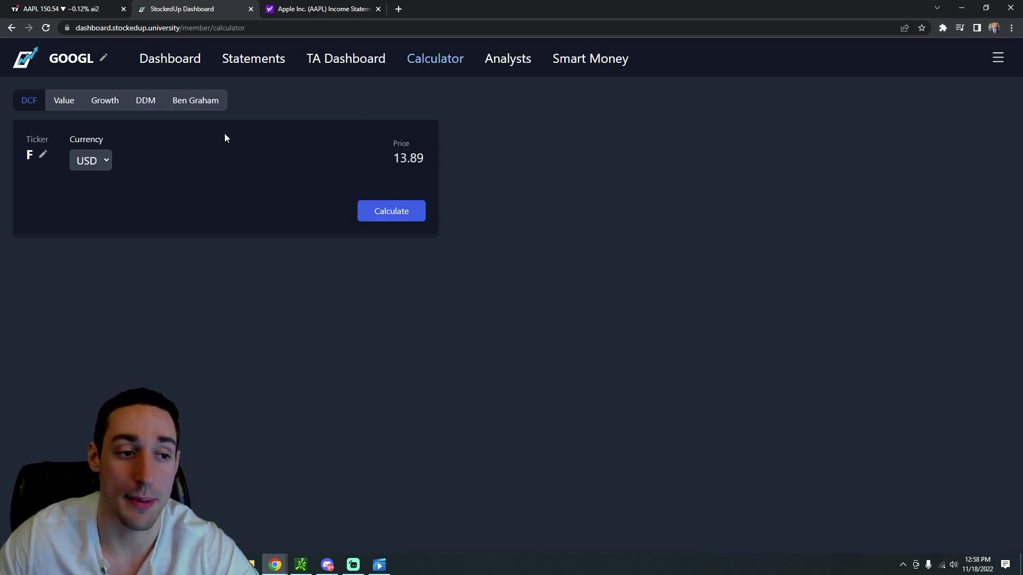
pyautogui.click(42, 156)
pyautogui.write('MS')
pyautogui.click(43, 203)
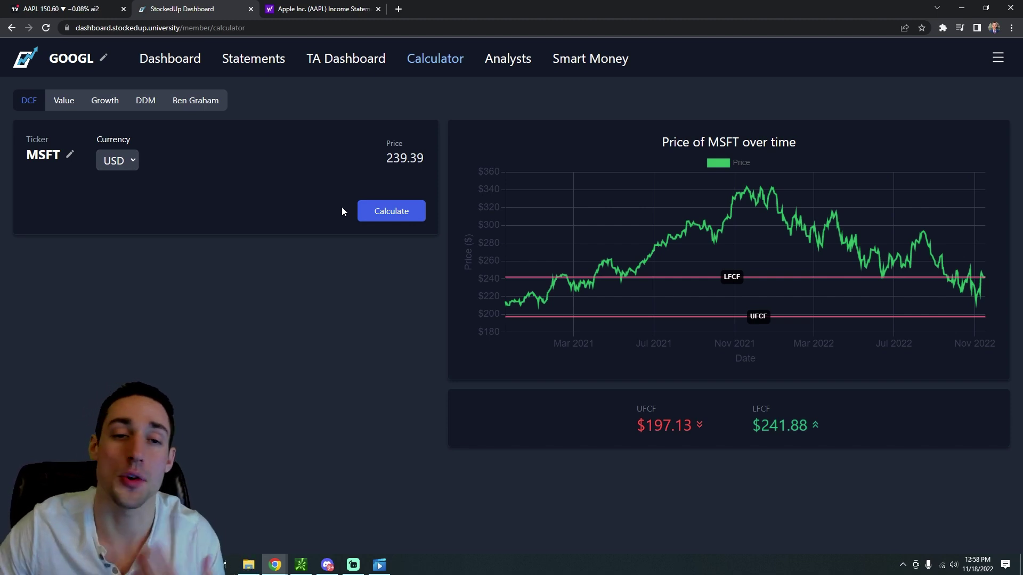
# Compute MSFT's bear, base and bull targets in the Value calculator.
pyautogui.click(64, 102)
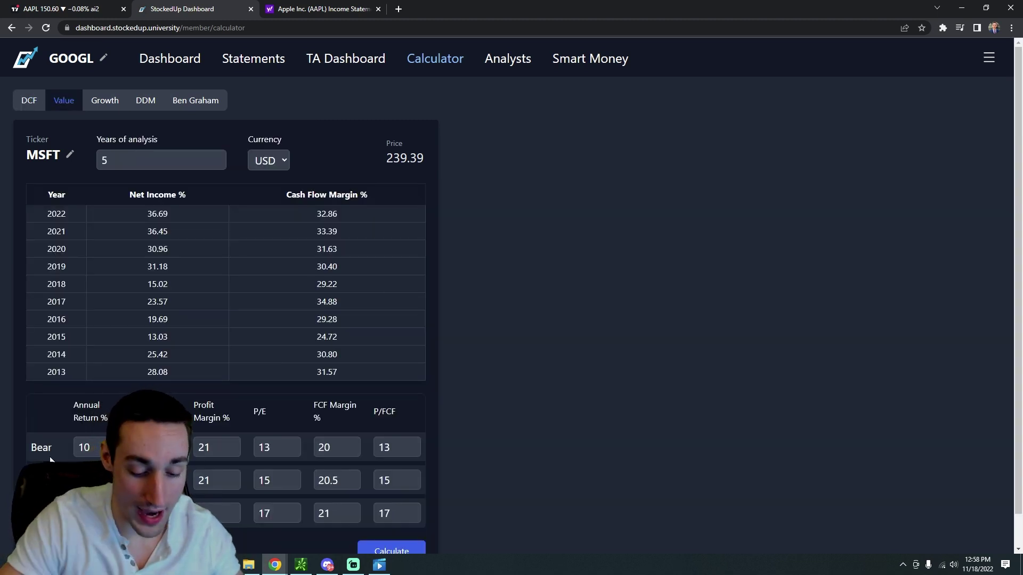
pyautogui.scroll(-1, 430, 260)
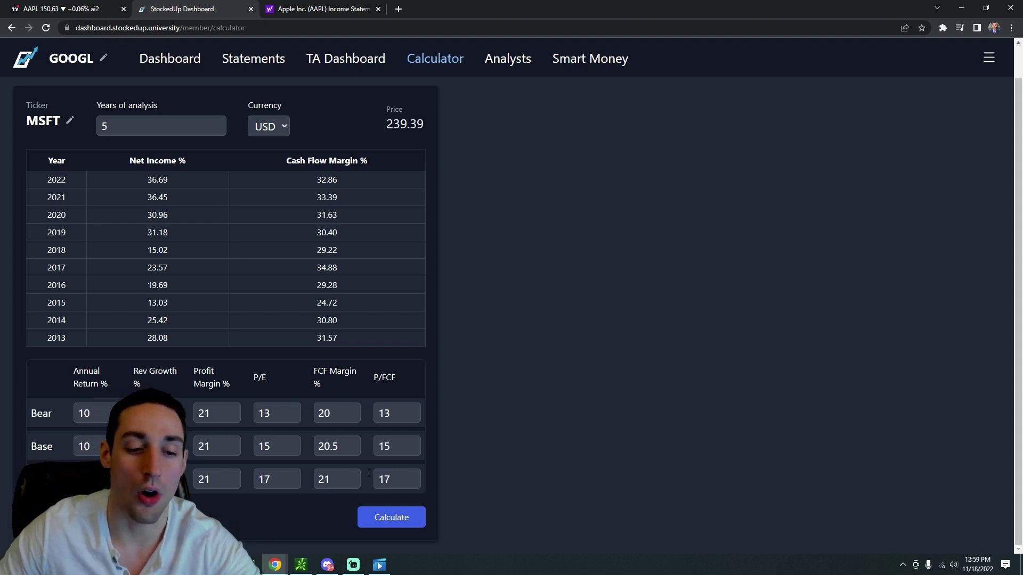
pyautogui.click(398, 515)
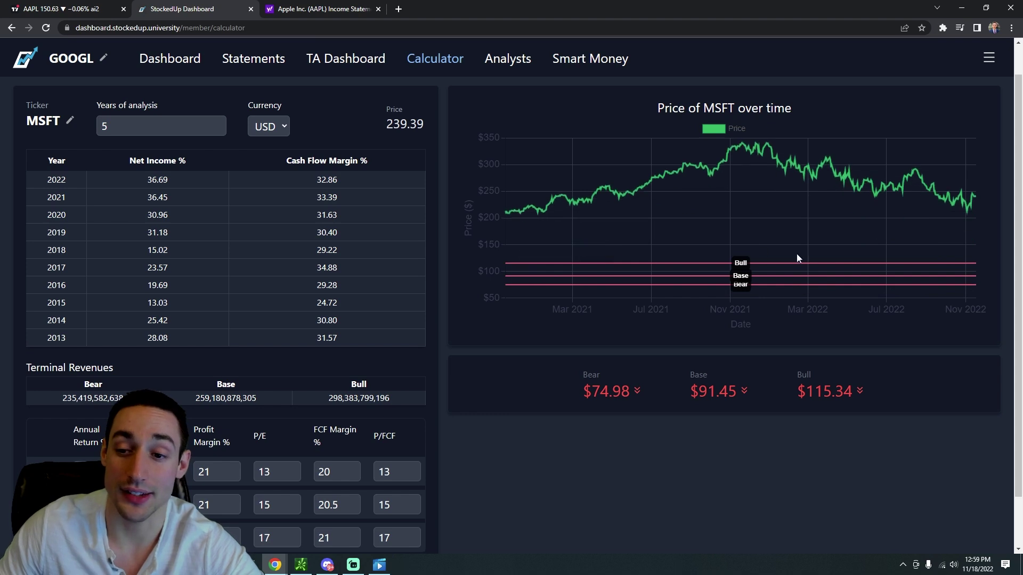
# Replace the Bear, Base and Bull P/E values with 30, then recalculate.
pyautogui.scroll(-1, 395, 377)
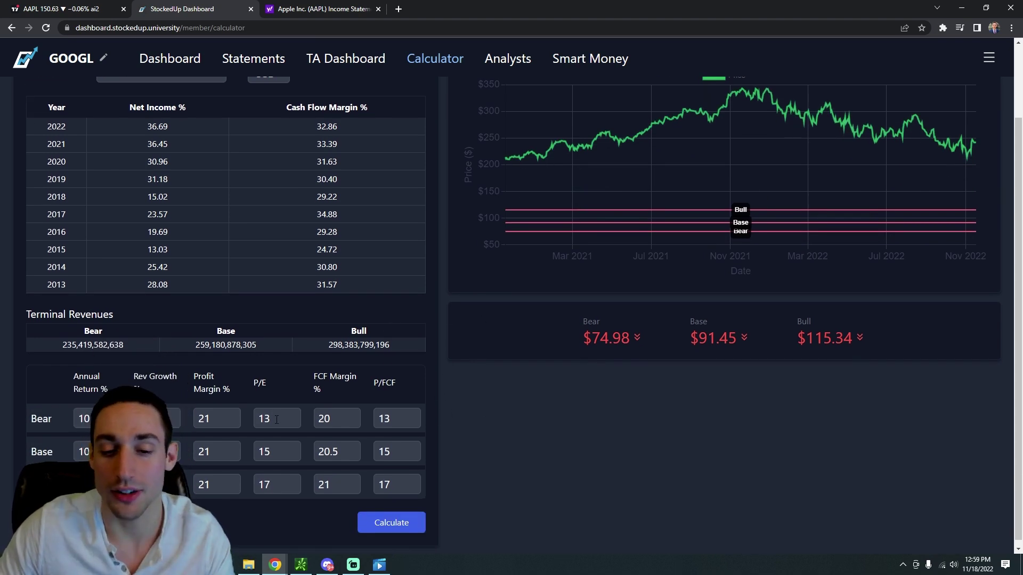
pyautogui.moveTo(276, 420); pyautogui.dragTo(248, 420)
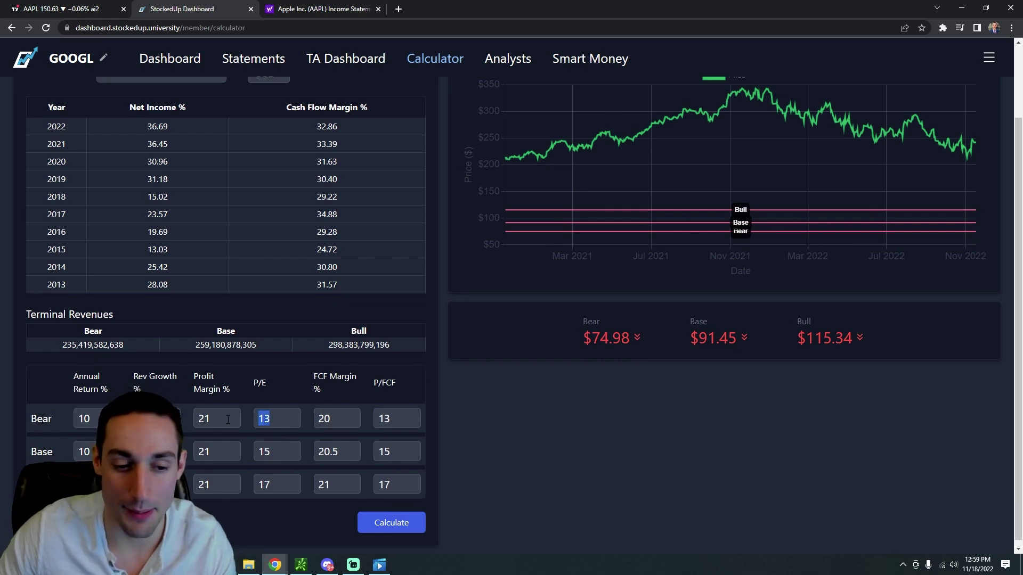
pyautogui.write('30')
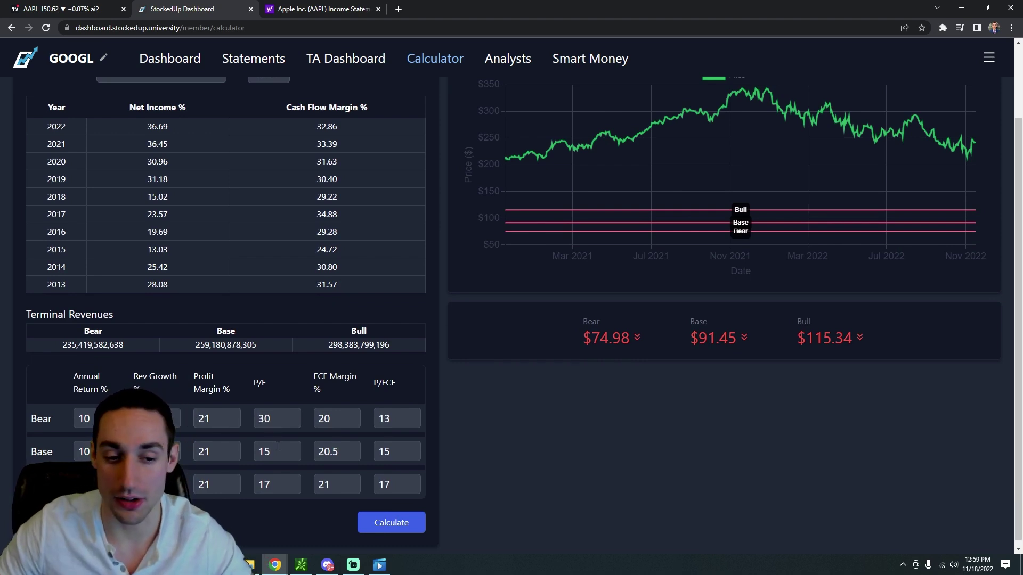
pyautogui.moveTo(276, 451); pyautogui.dragTo(241, 446)
pyautogui.write('30')
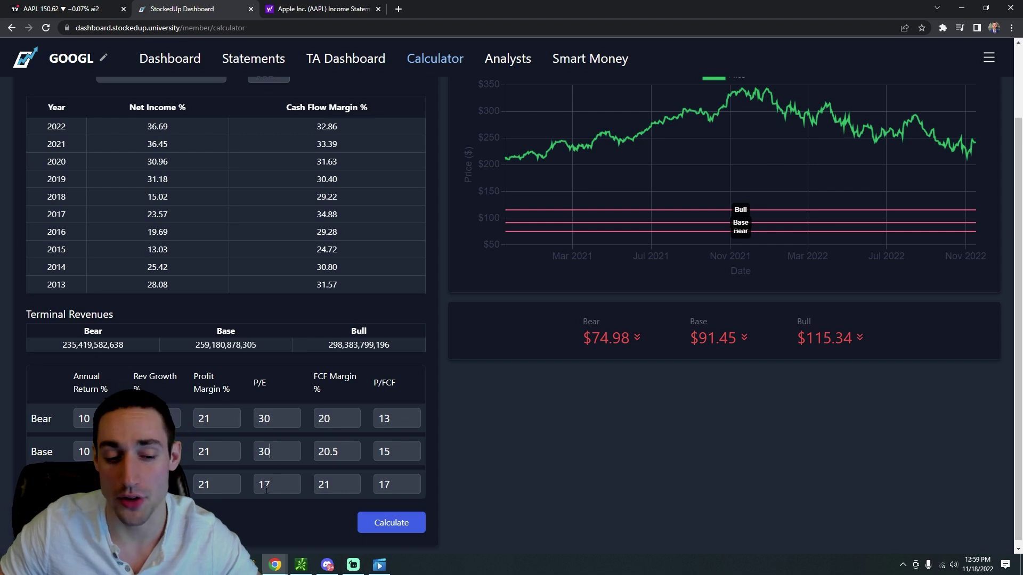
pyautogui.moveTo(265, 485); pyautogui.dragTo(258, 487)
pyautogui.write('30')
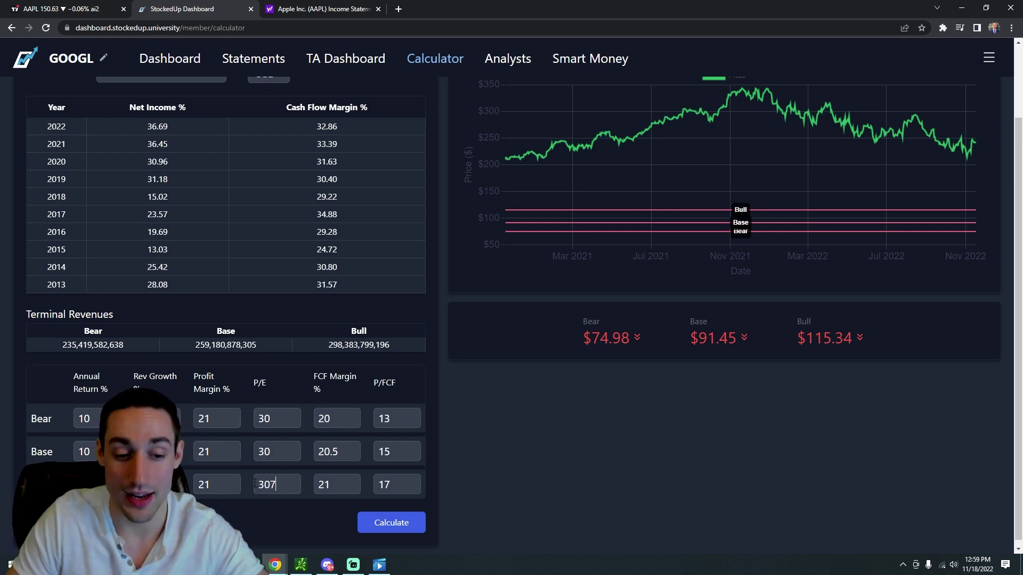
pyautogui.press('Delete')
pyautogui.press('BackSpace')
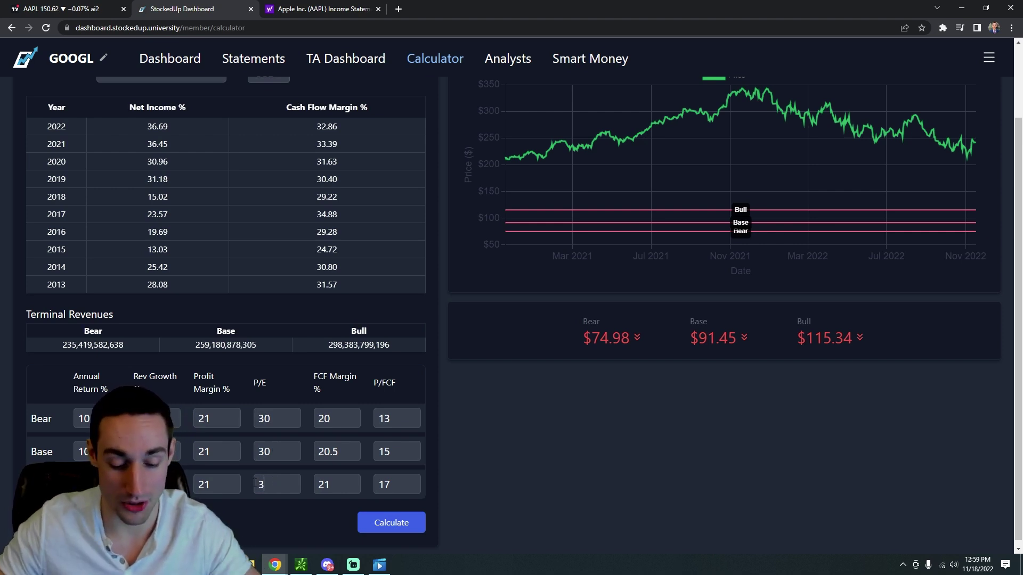
pyautogui.write('0')
pyautogui.click(403, 526)
# Review the Base and Bull targets, keep USD as currency, and move to the Growth calculator.
pyautogui.scroll(2, 688, 380)
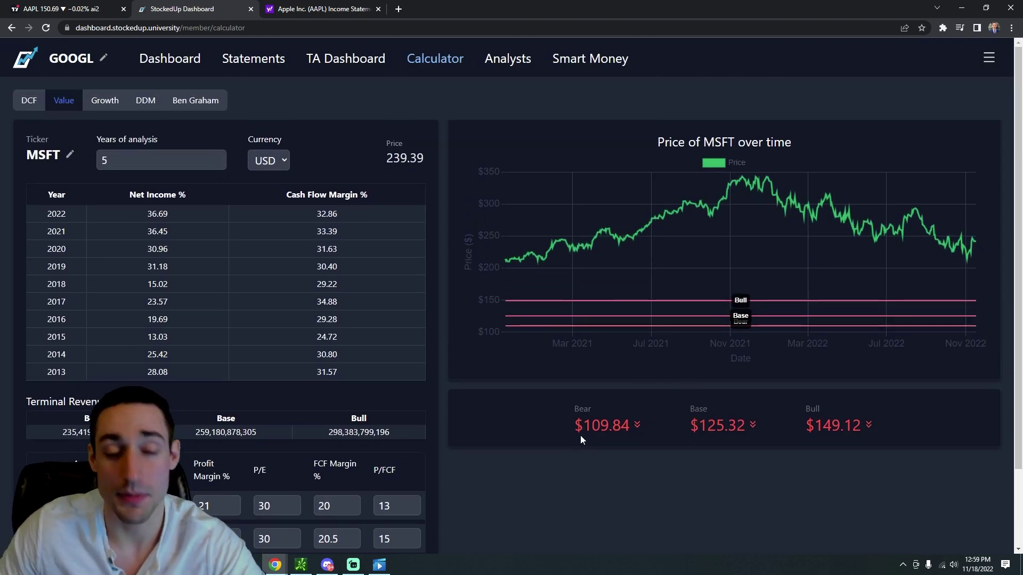
pyautogui.scroll(-2, 519, 441)
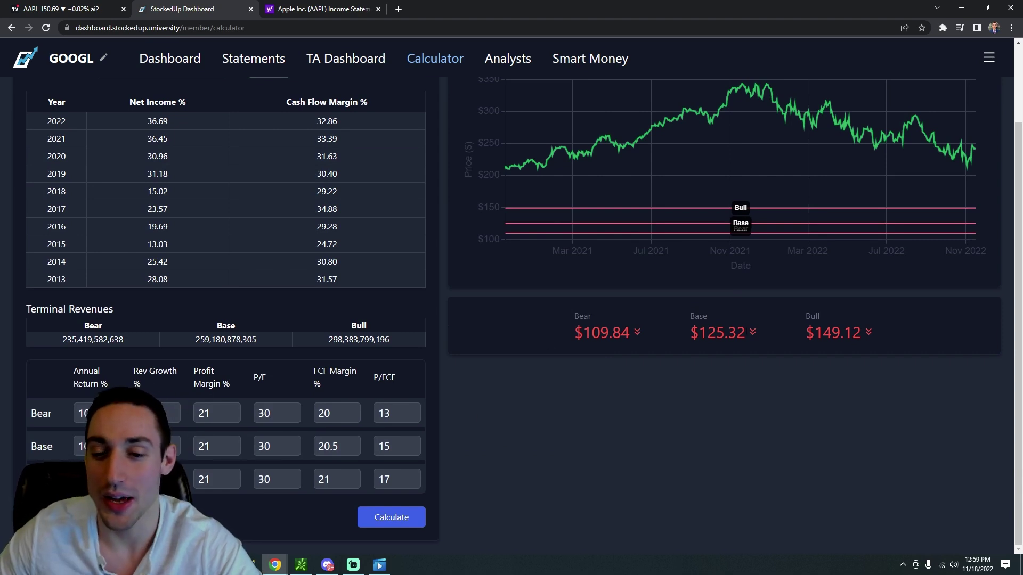
pyautogui.moveTo(745, 334); pyautogui.dragTo(692, 319)
pyautogui.moveTo(863, 336); pyautogui.dragTo(803, 317)
pyautogui.scroll(2, 743, 446)
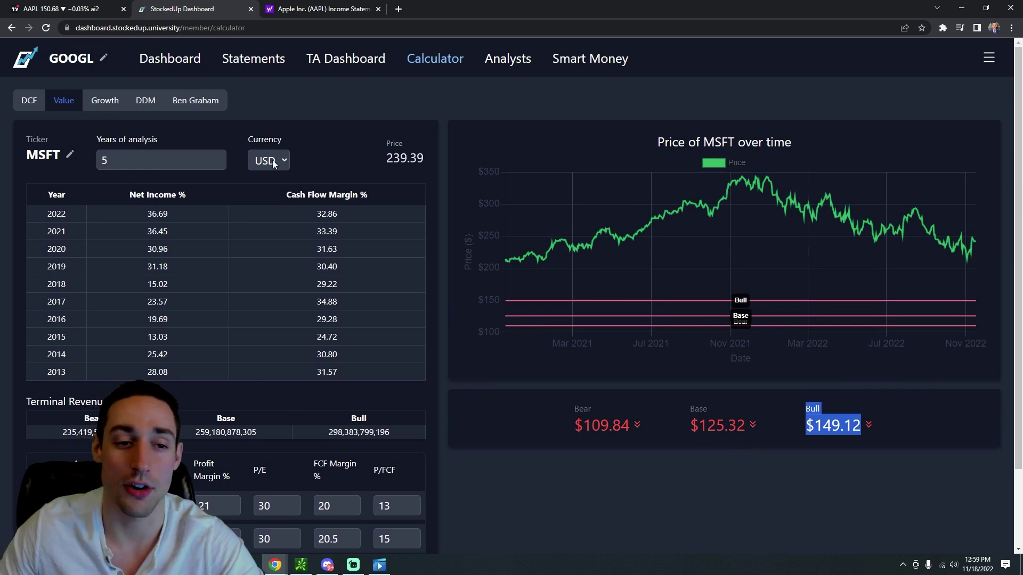
pyautogui.click(273, 160)
pyautogui.click(321, 140)
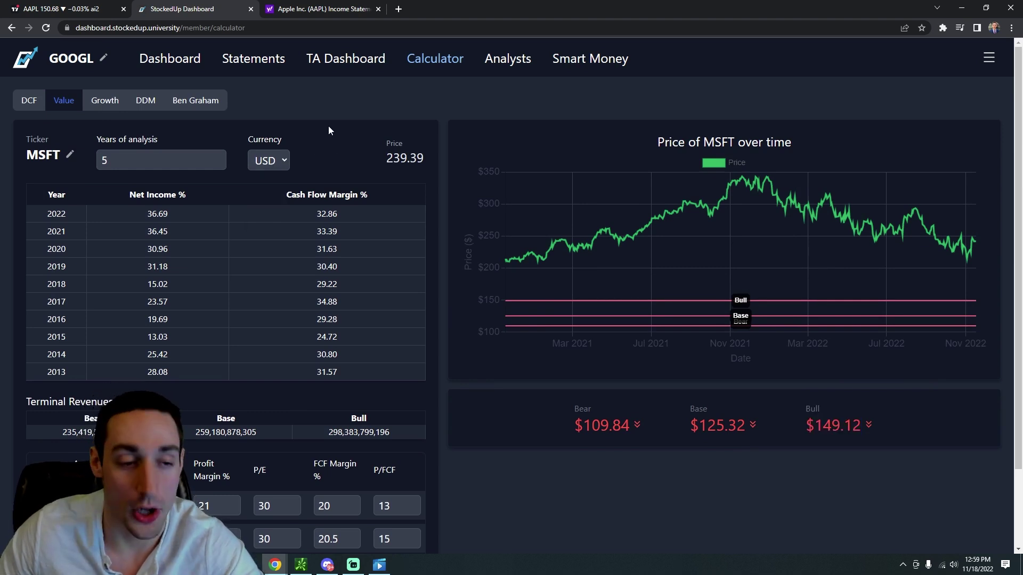
pyautogui.click(288, 159)
pyautogui.click(319, 150)
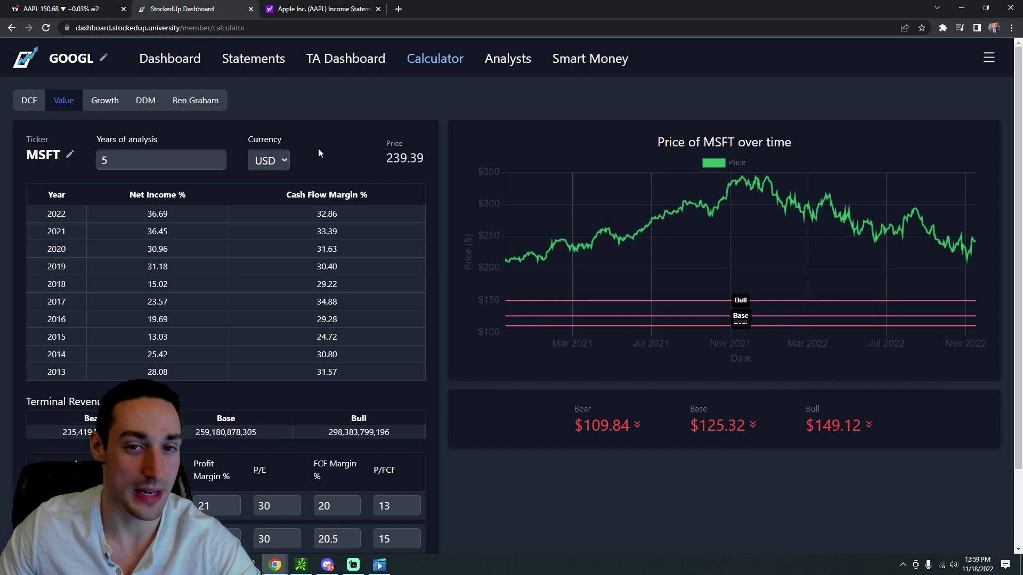
pyautogui.click(110, 105)
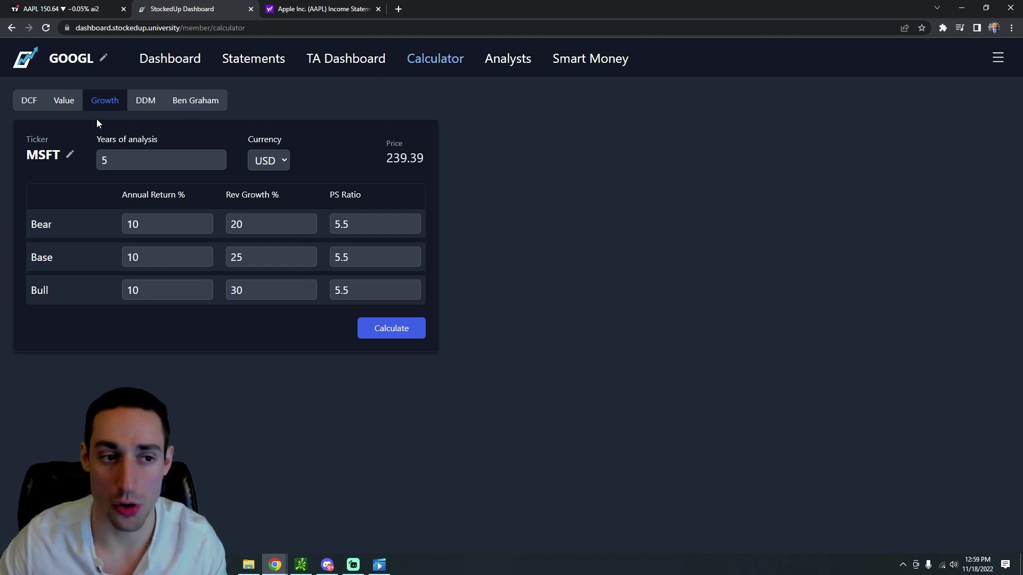
# With 20 revenue growth and 5.5 PS ratio, get Growth targets $230.55, $282.76 and $344.02.
pyautogui.click(69, 94)
pyautogui.scroll(-2, 430, 453)
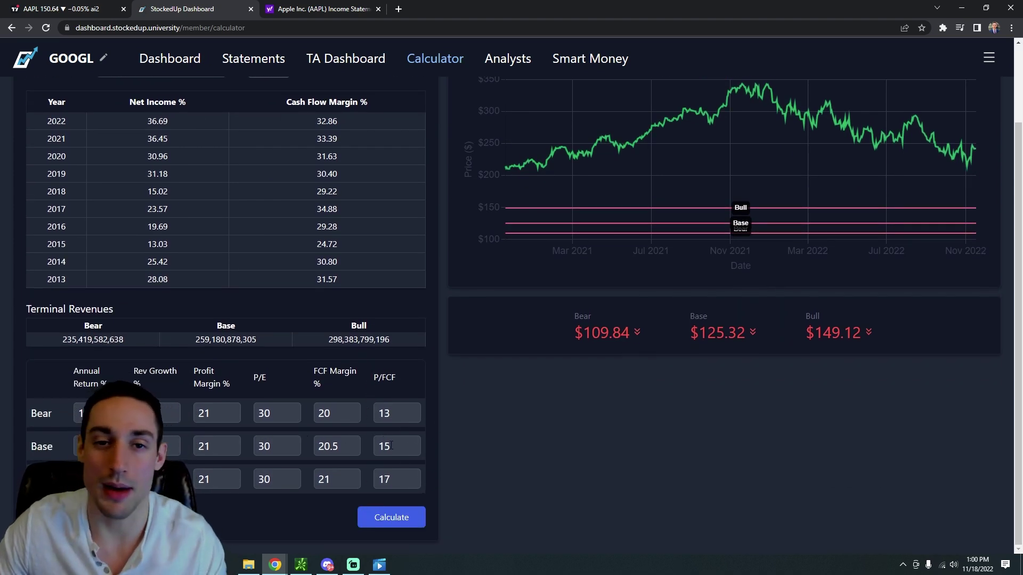
pyautogui.scroll(3, 423, 407)
pyautogui.click(106, 104)
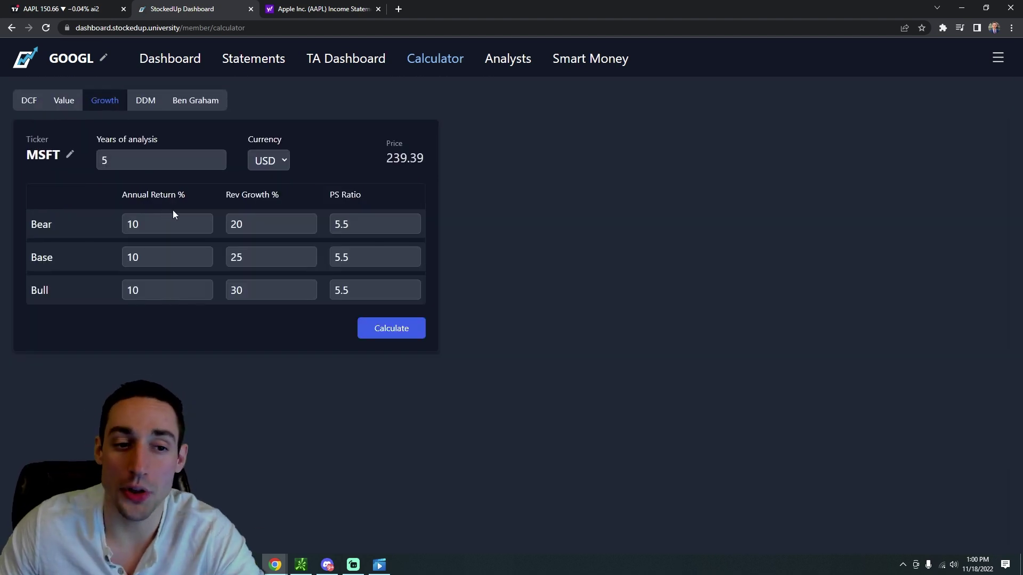
pyautogui.doubleClick(261, 224)
pyautogui.click(533, 271)
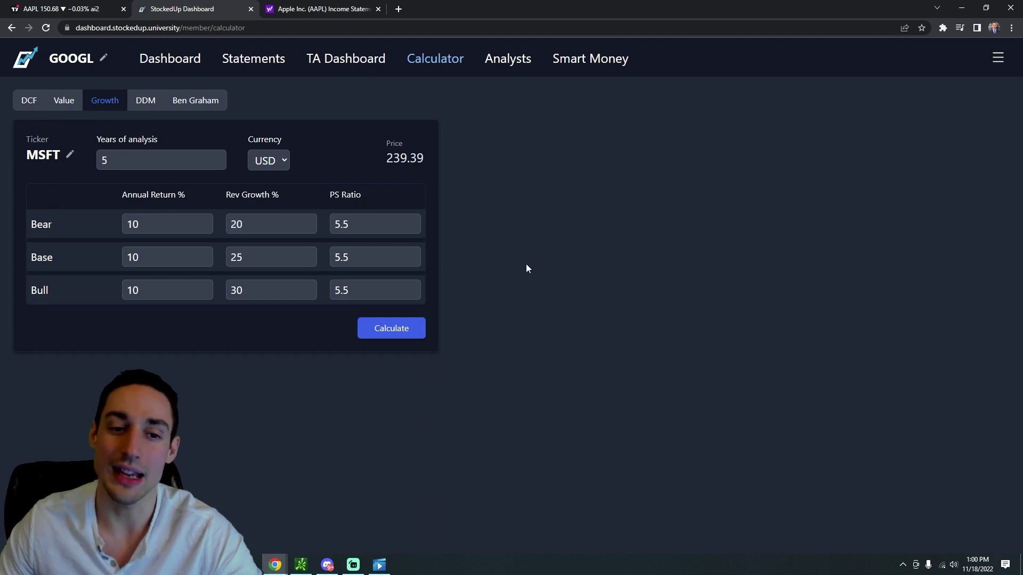
pyautogui.doubleClick(377, 233)
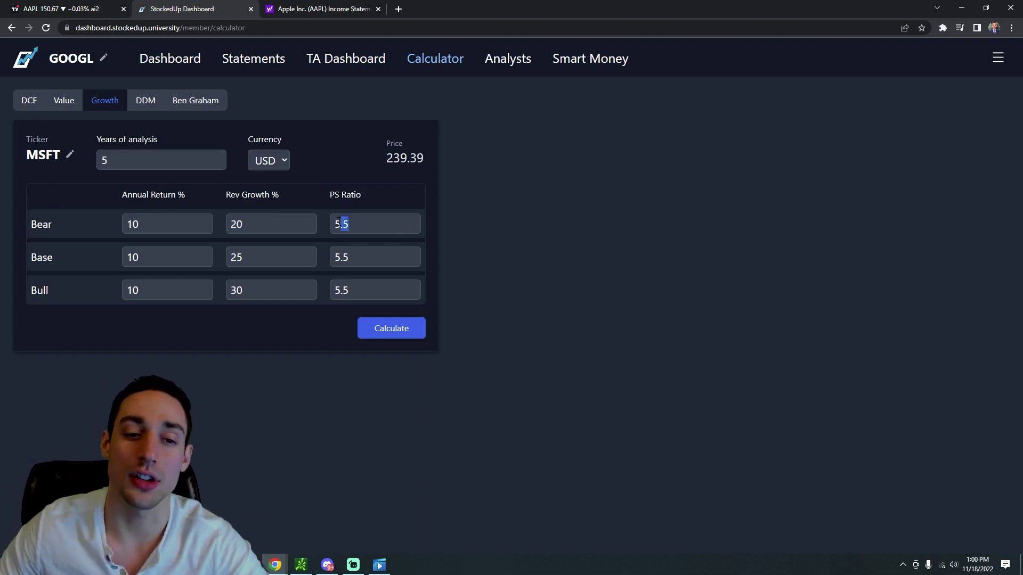
pyautogui.click(408, 334)
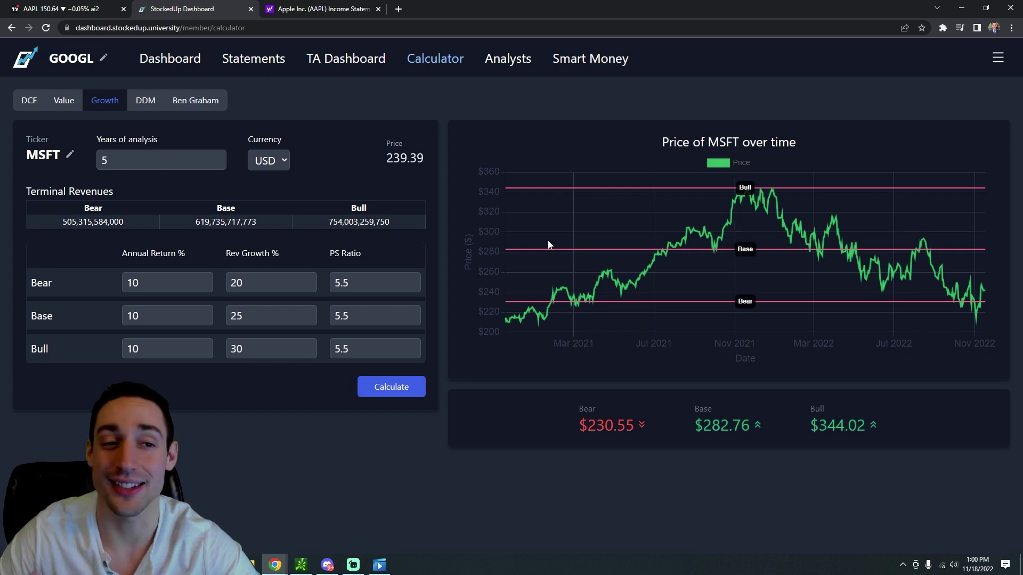
# Calculate MSFT's DDM fair value of $25.40, $20.32 with margin of safety.
pyautogui.click(148, 105)
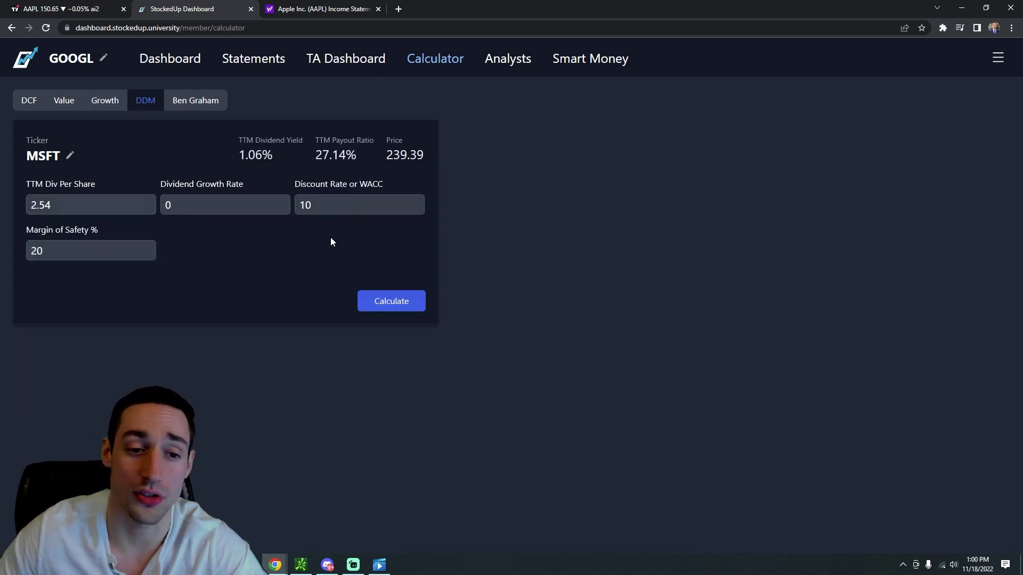
pyautogui.click(391, 302)
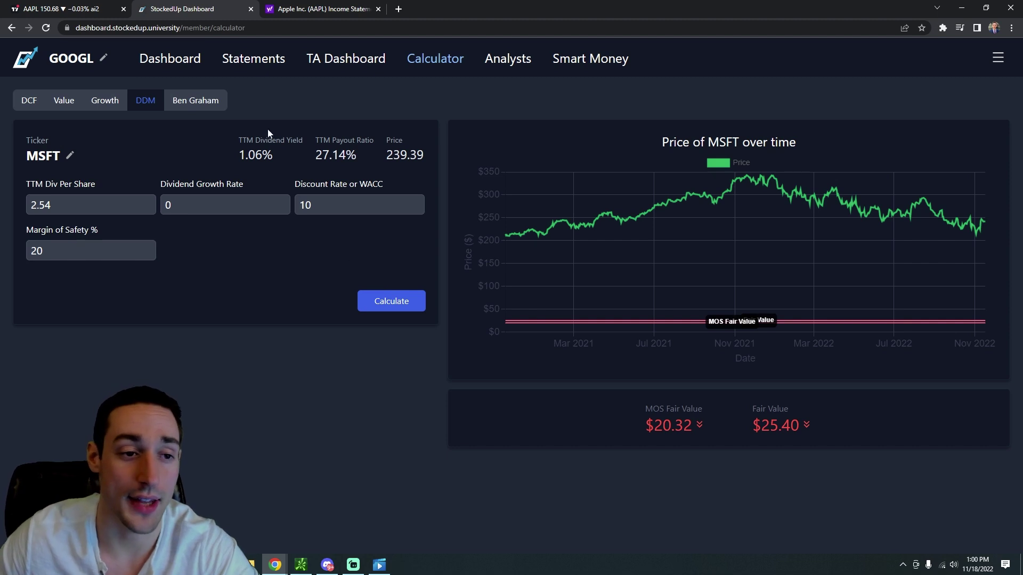
pyautogui.click(222, 209)
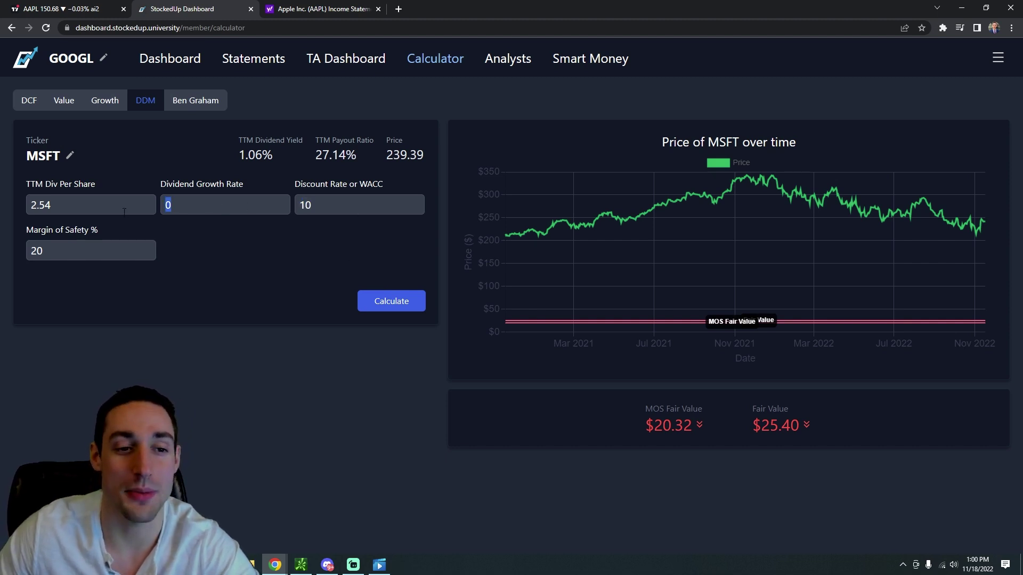
# Get the $106.15 Ben Graham value, then recalculate Growth targets $230.55, $282.76, $344.02.
pyautogui.click(182, 104)
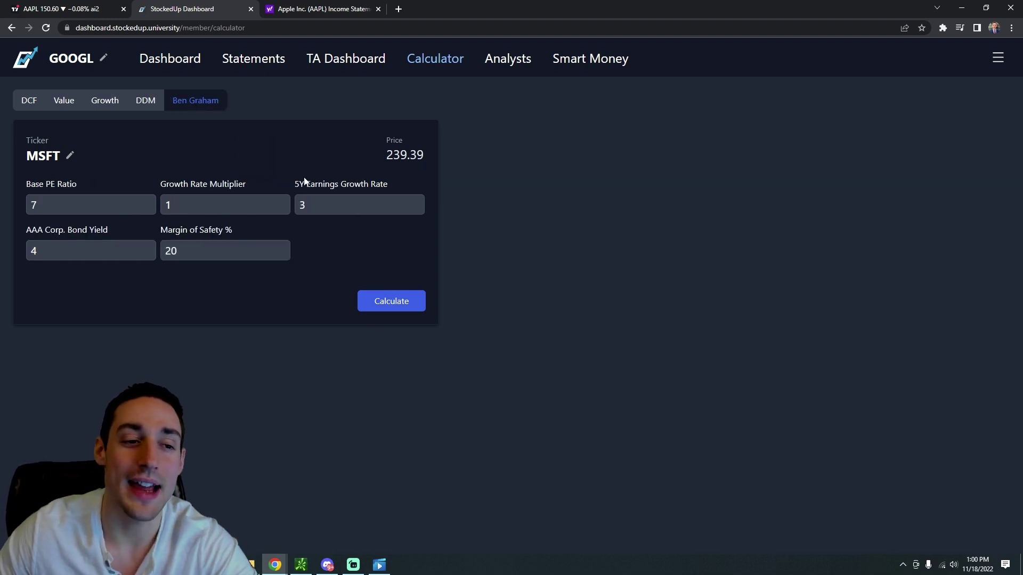
pyautogui.click(384, 302)
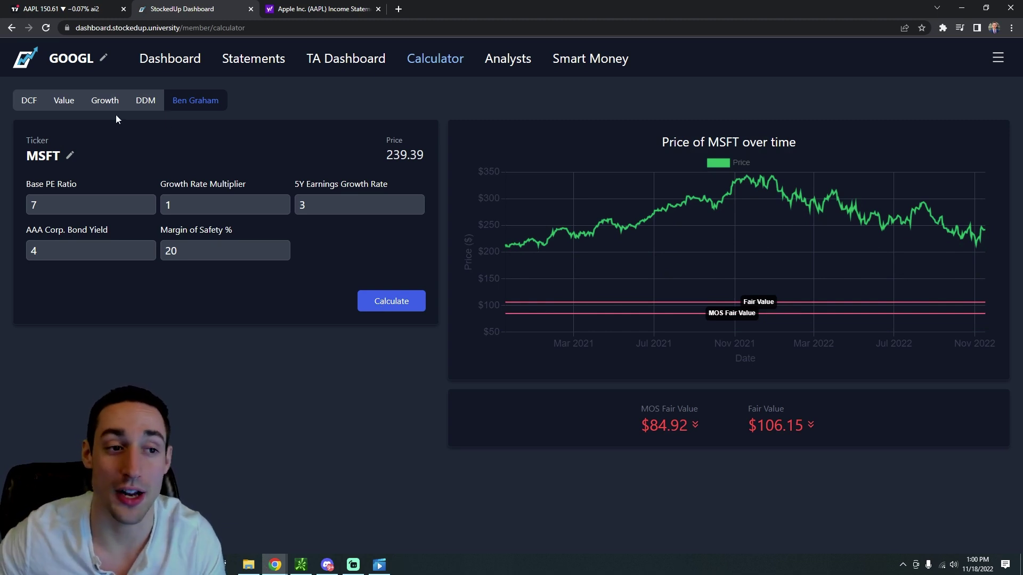
pyautogui.click(88, 104)
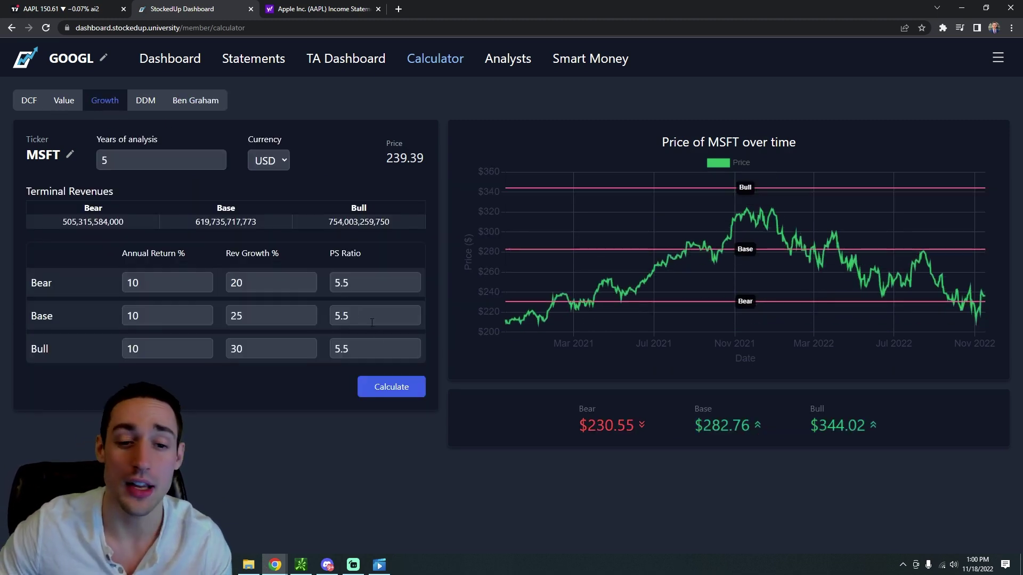
pyautogui.click(383, 391)
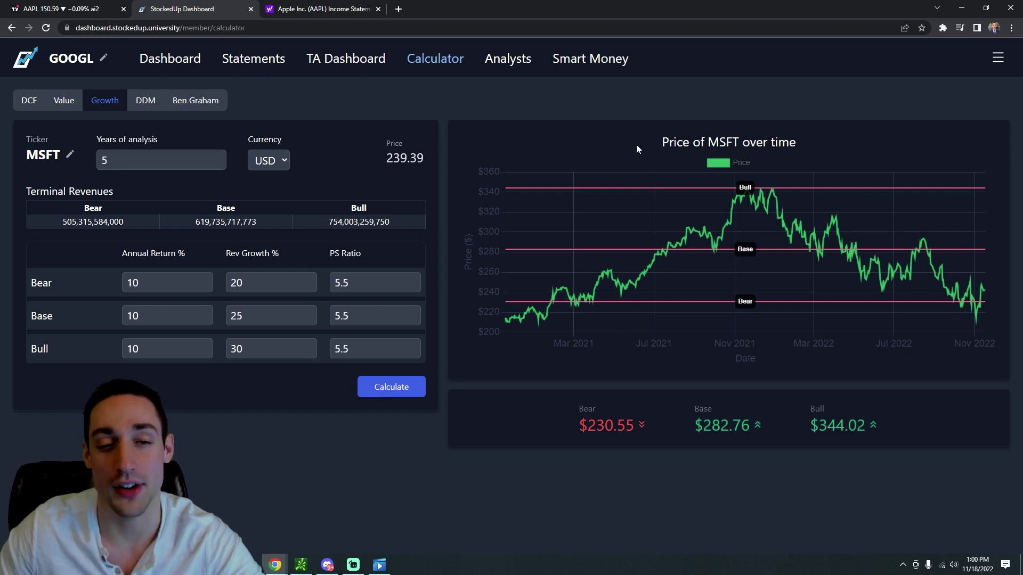
# On the TA Dashboard, replace META with MSFT as the first ticker compared against TSLA.
pyautogui.click(381, 63)
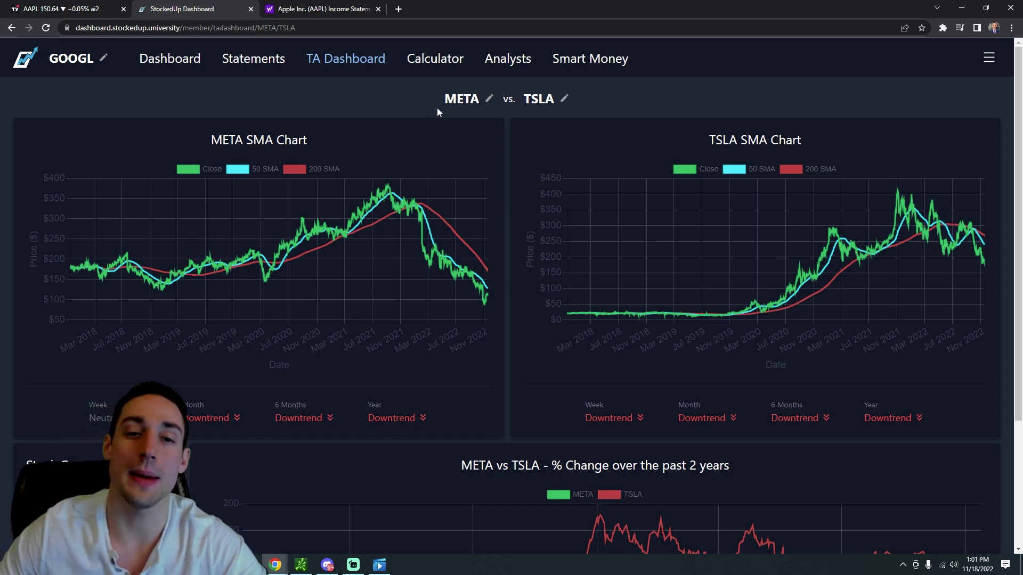
pyautogui.click(471, 99)
pyautogui.click(416, 104)
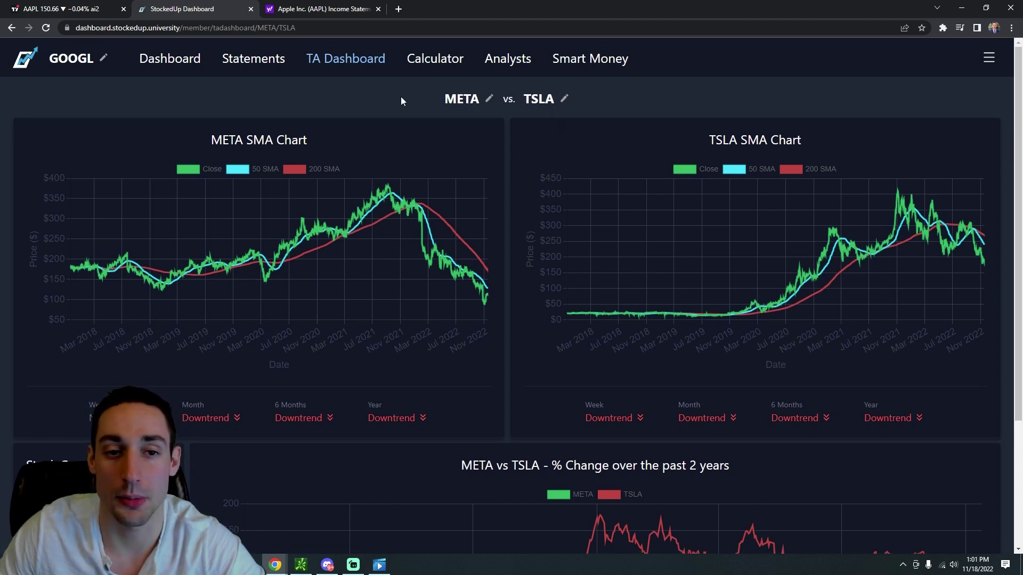
pyautogui.click(474, 96)
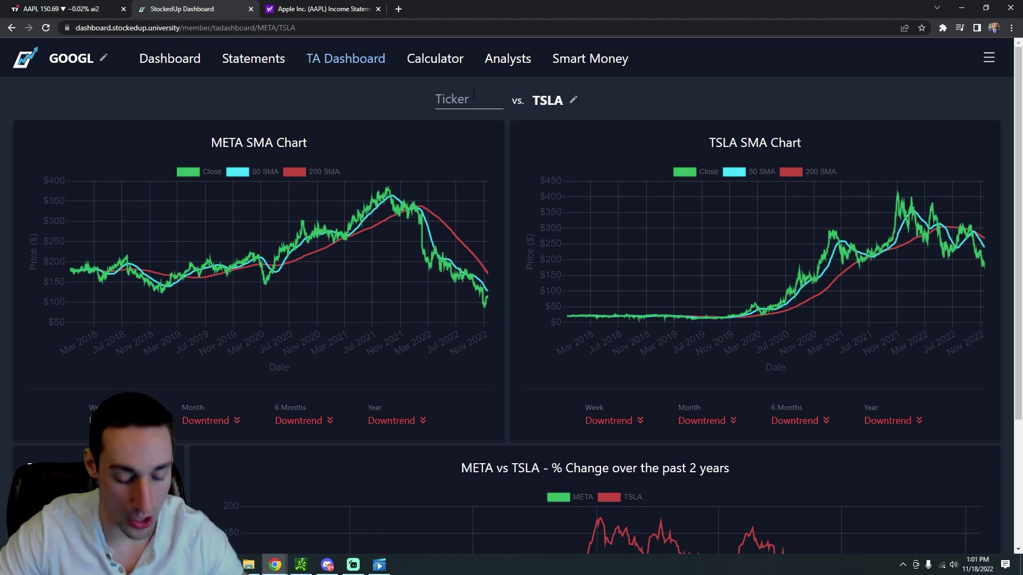
pyautogui.write('MSFT')
pyautogui.press('Return')
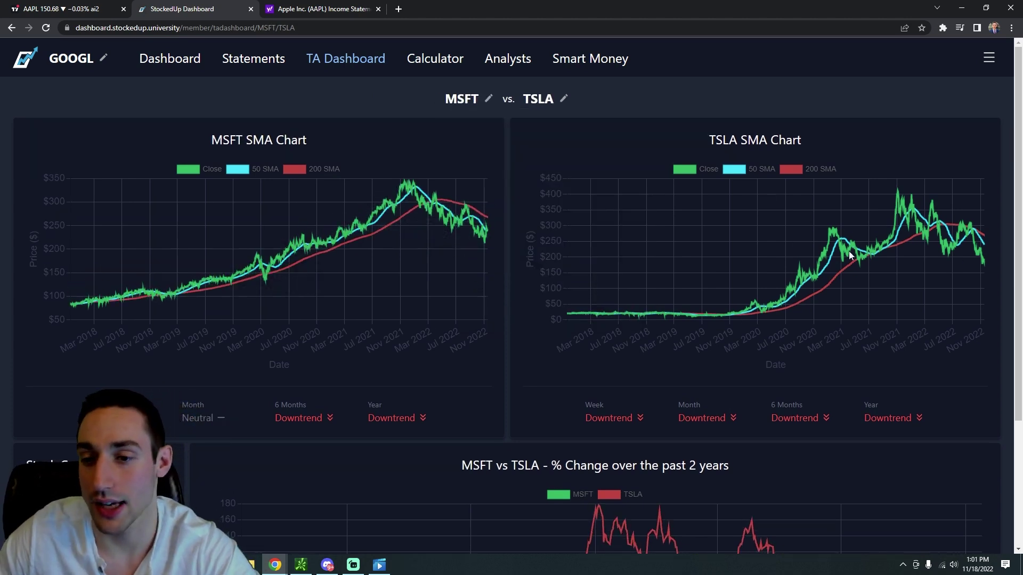
pyautogui.scroll(-3, 321, 305)
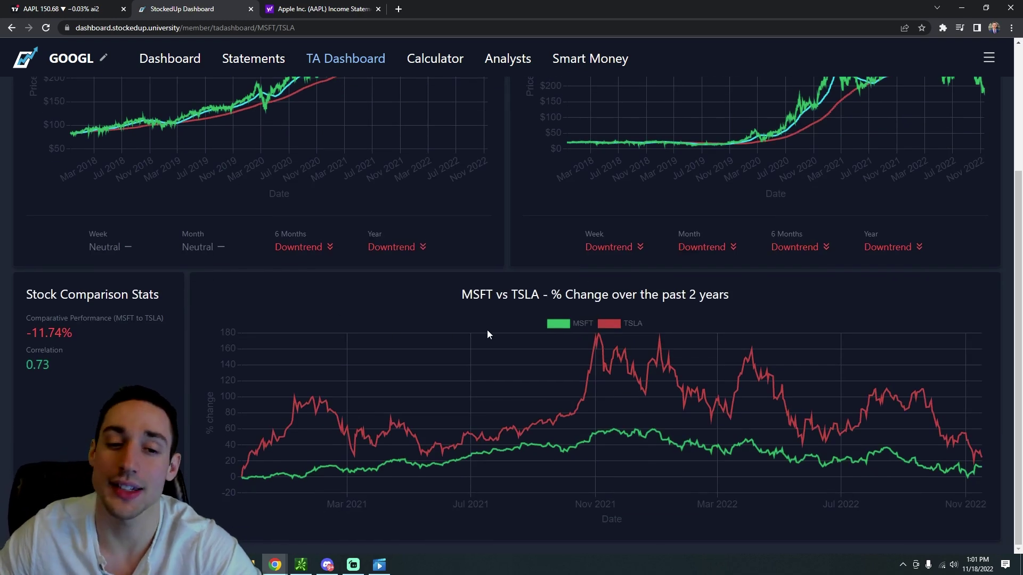
pyautogui.scroll(3, 487, 334)
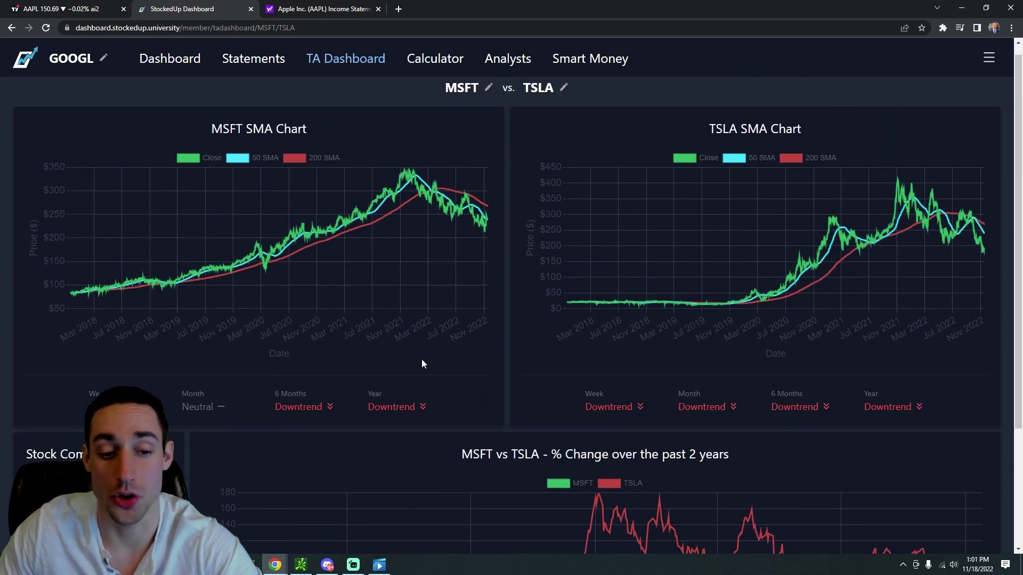
pyautogui.scroll(-1, 405, 383)
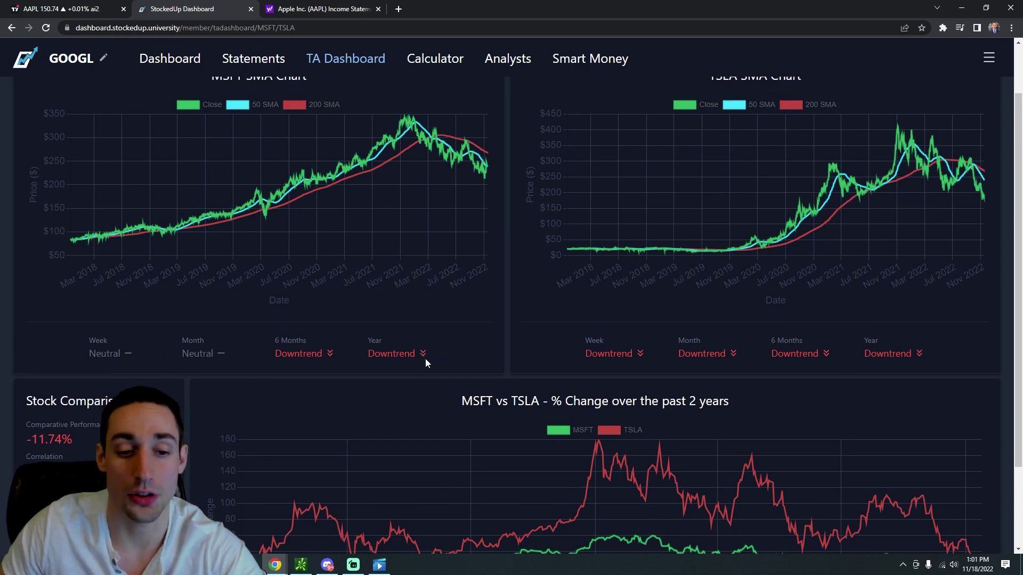
pyautogui.moveTo(425, 357); pyautogui.dragTo(363, 341)
pyautogui.scroll(1, 394, 347)
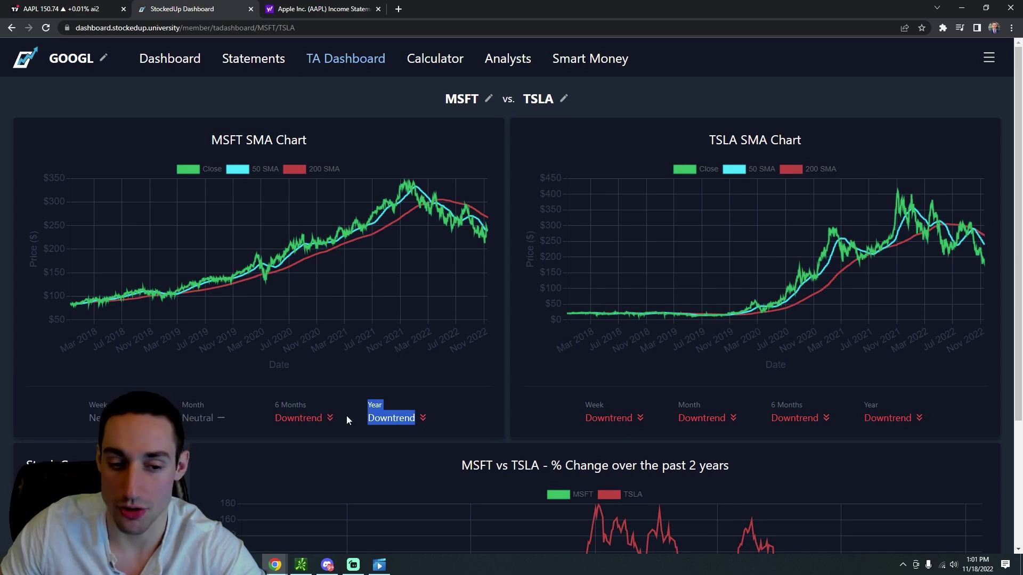
pyautogui.moveTo(346, 420); pyautogui.dragTo(267, 411)
pyautogui.click(224, 418)
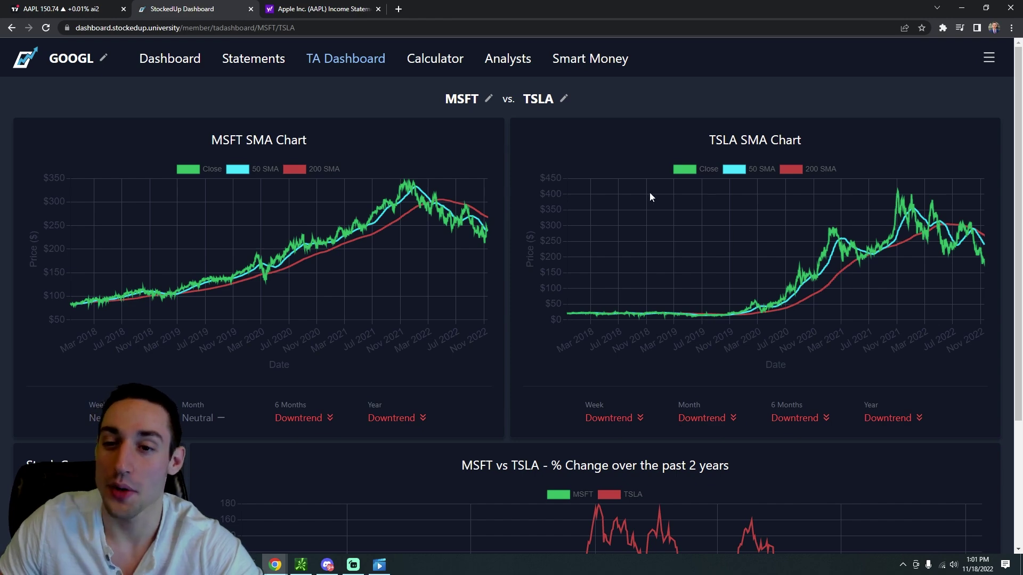
pyautogui.moveTo(563, 393); pyautogui.dragTo(916, 409)
pyautogui.click(913, 417)
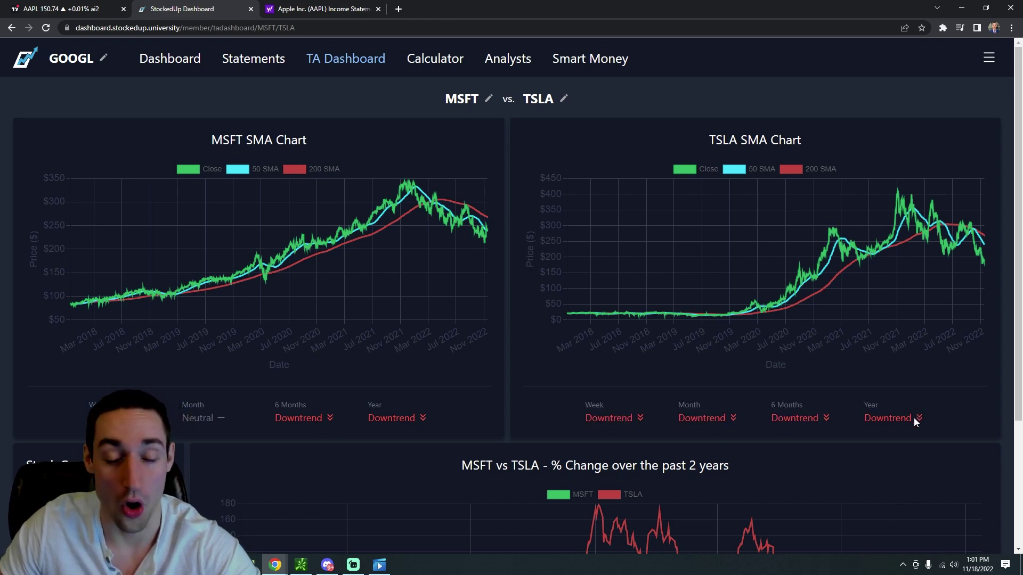
pyautogui.scroll(-3, 474, 371)
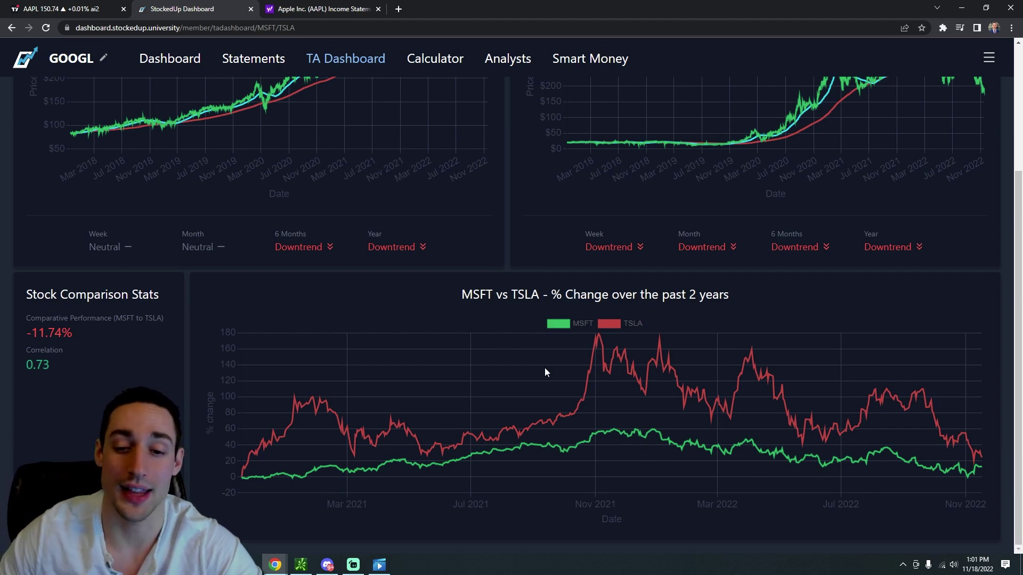
pyautogui.scroll(1, 613, 421)
pyautogui.scroll(-1, 616, 426)
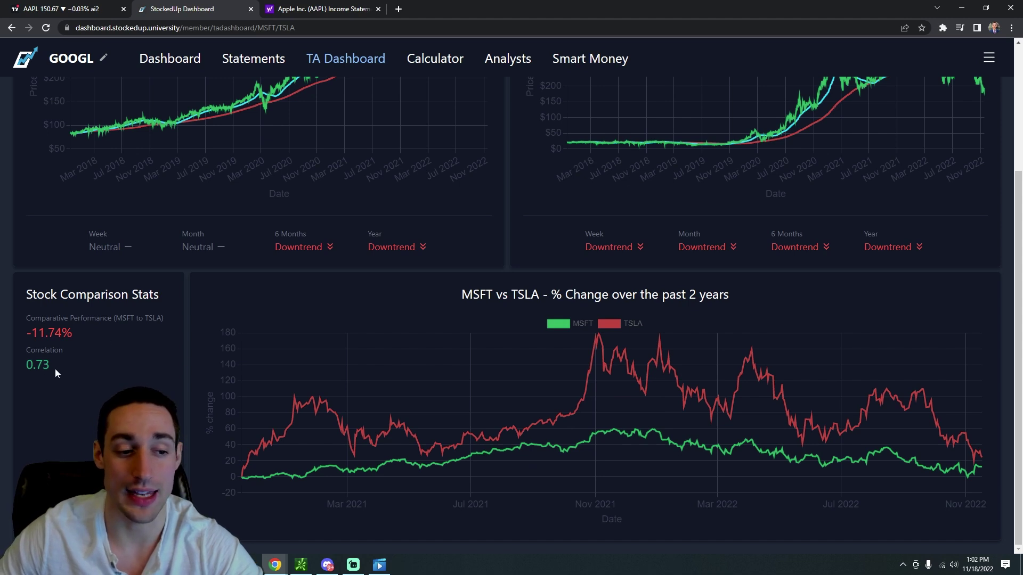
pyautogui.doubleClick(39, 365)
pyautogui.doubleClick(51, 333)
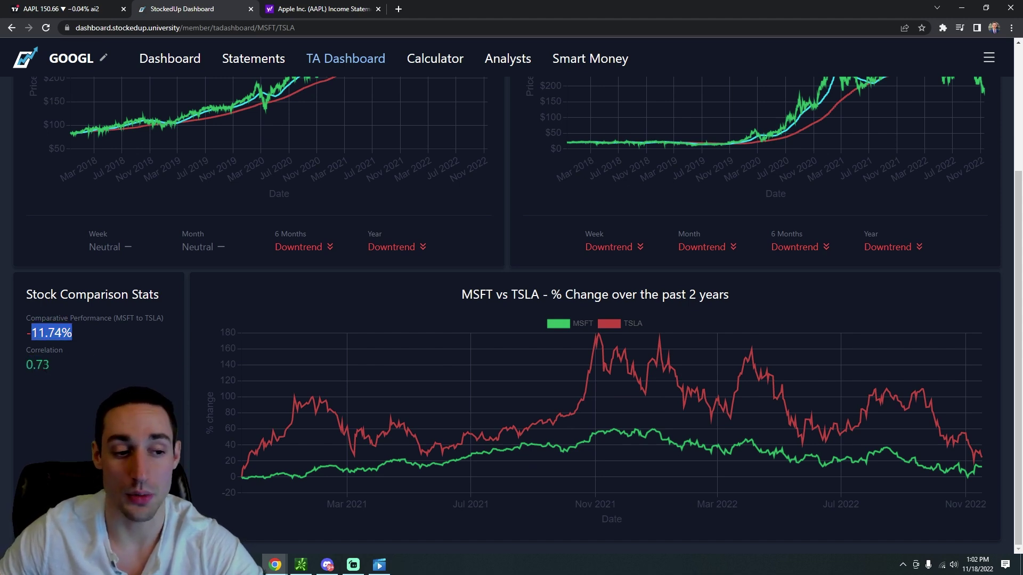
pyautogui.click(52, 369)
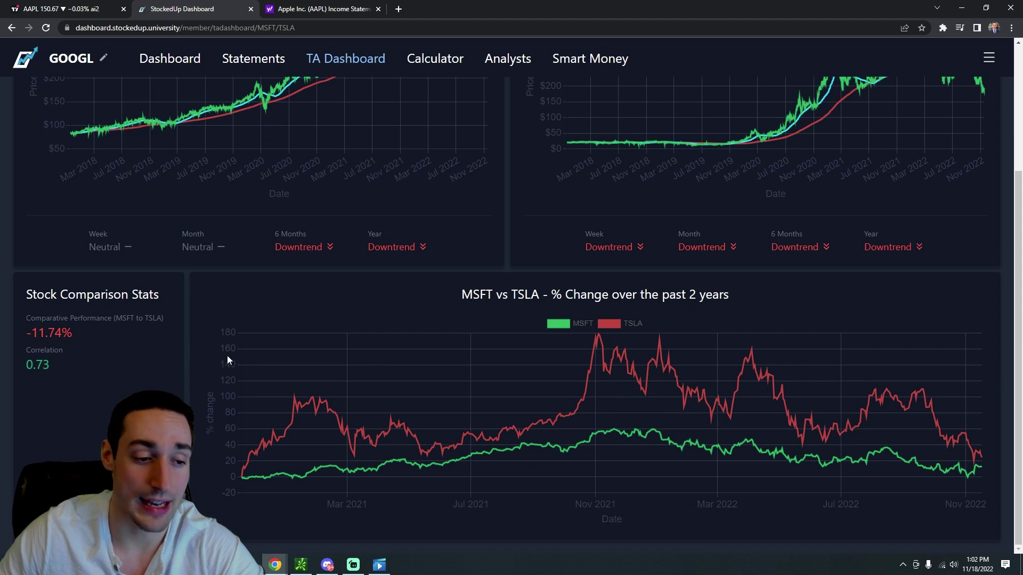
pyautogui.doubleClick(57, 333)
pyautogui.click(57, 334)
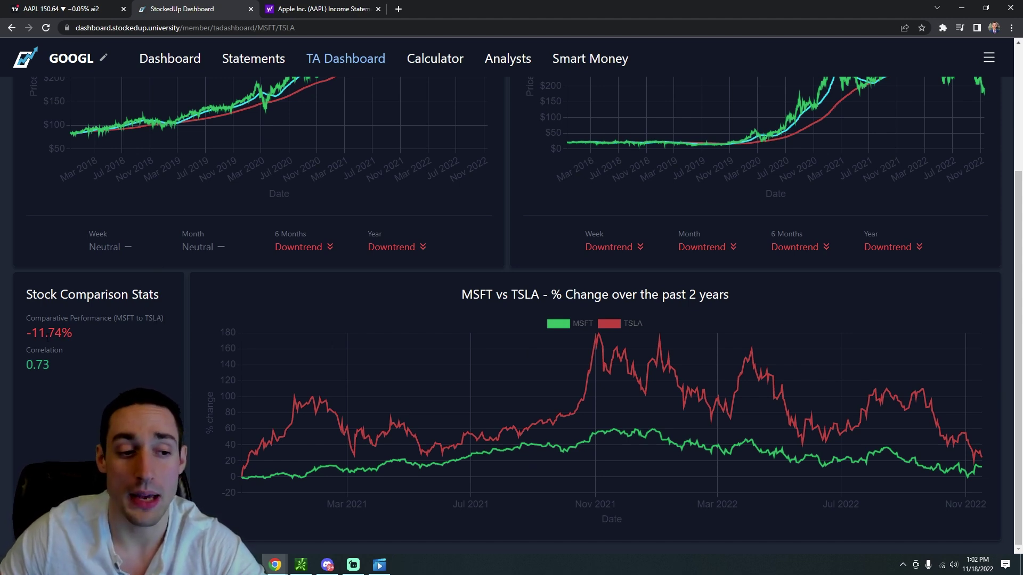
pyautogui.scroll(1, 476, 359)
pyautogui.scroll(2, 474, 357)
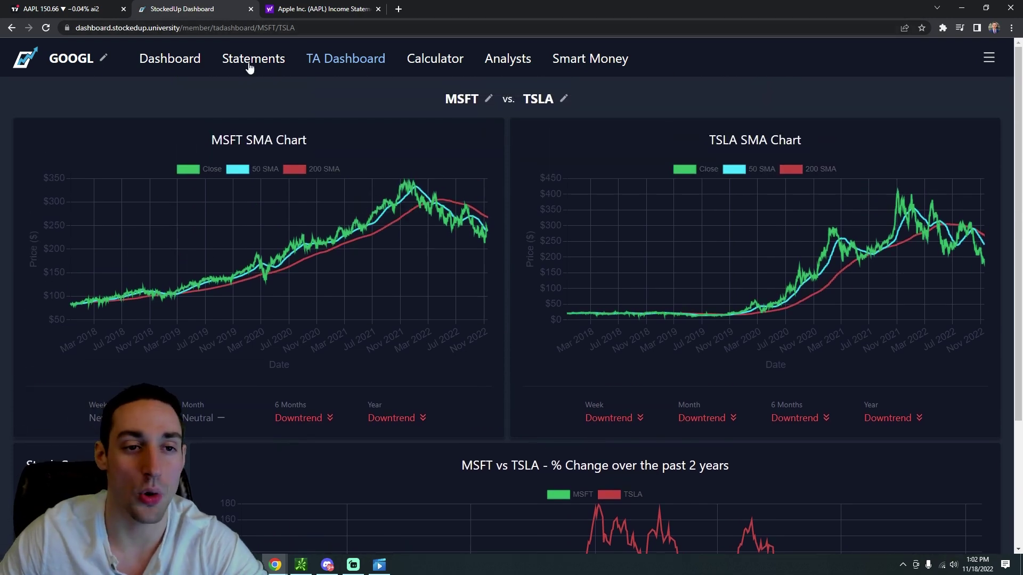
# Scroll through GOOGL's balance sheet on the Statements page.
pyautogui.click(250, 59)
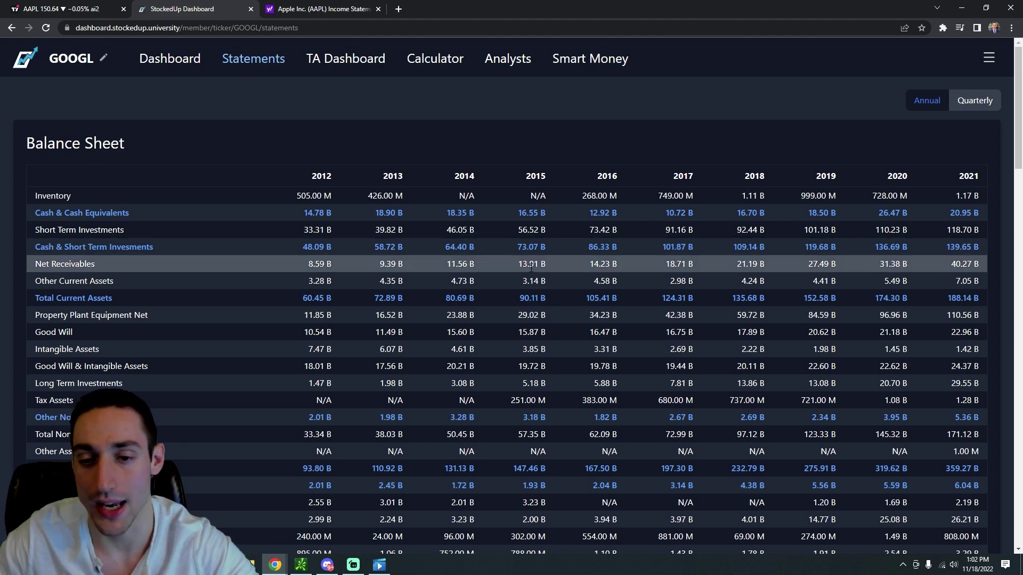
pyautogui.scroll(-3, 593, 302)
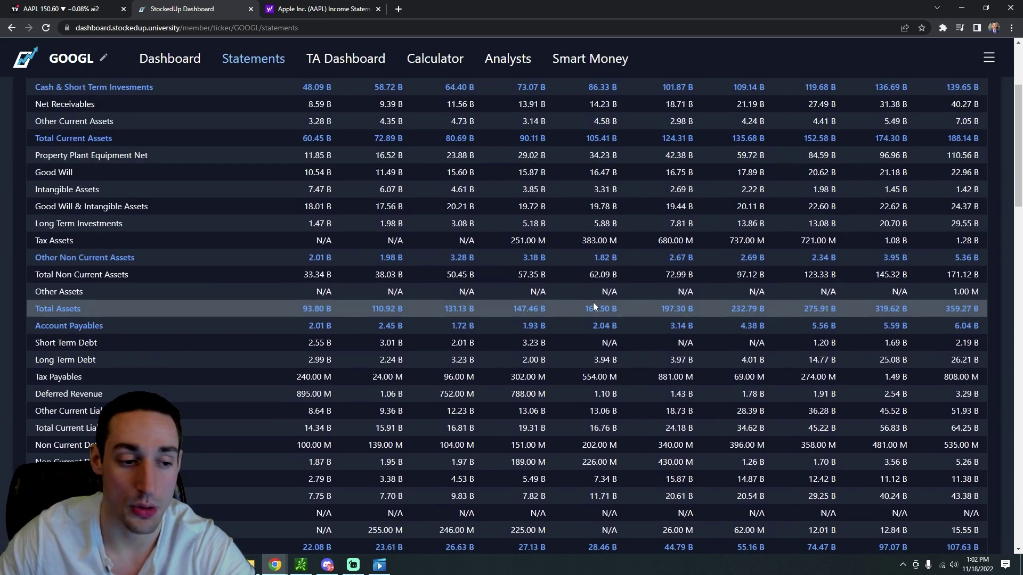
pyautogui.scroll(-6, 644, 330)
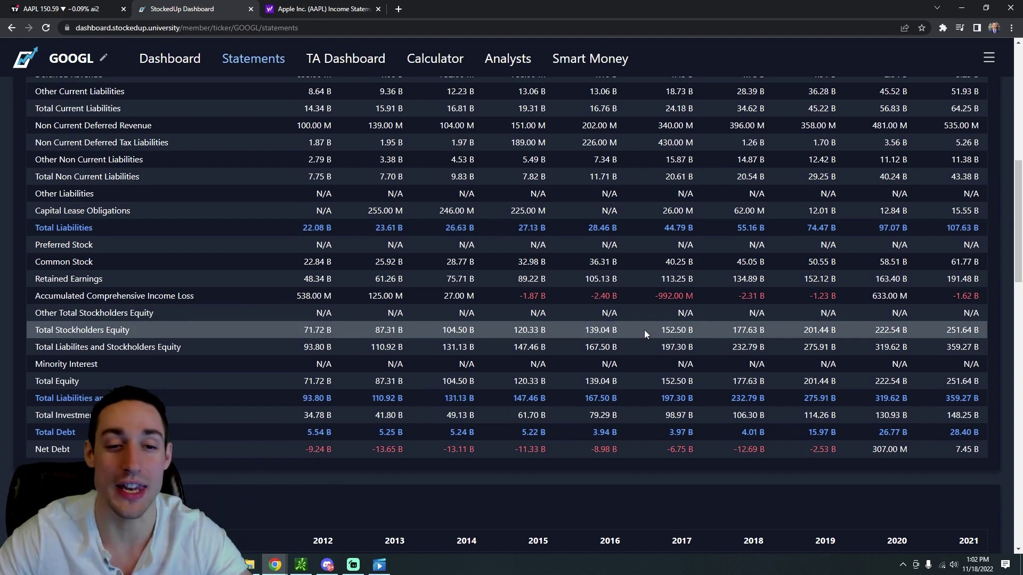
pyautogui.scroll(10, 676, 317)
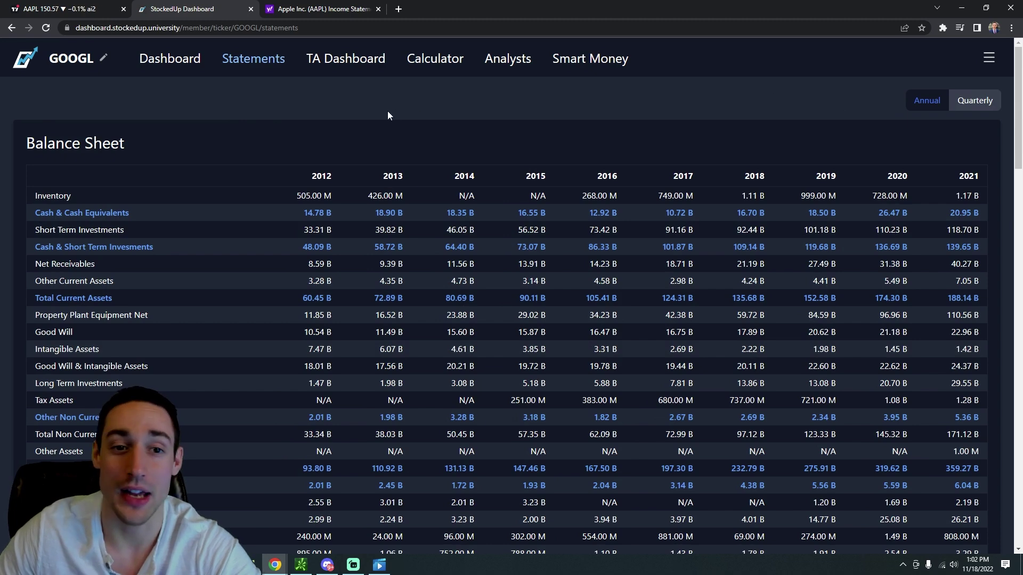
# Return to the Dashboard and load MSFT, correcting the mistyped 'SMFT'.
pyautogui.click(144, 59)
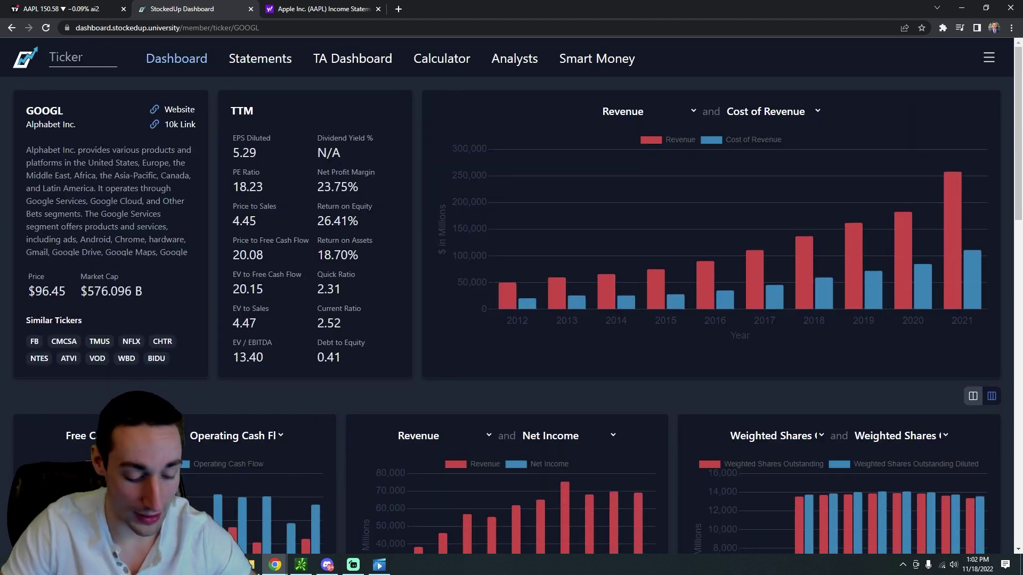
pyautogui.click(80, 59)
pyautogui.write('SMFT')
pyautogui.press('Return')
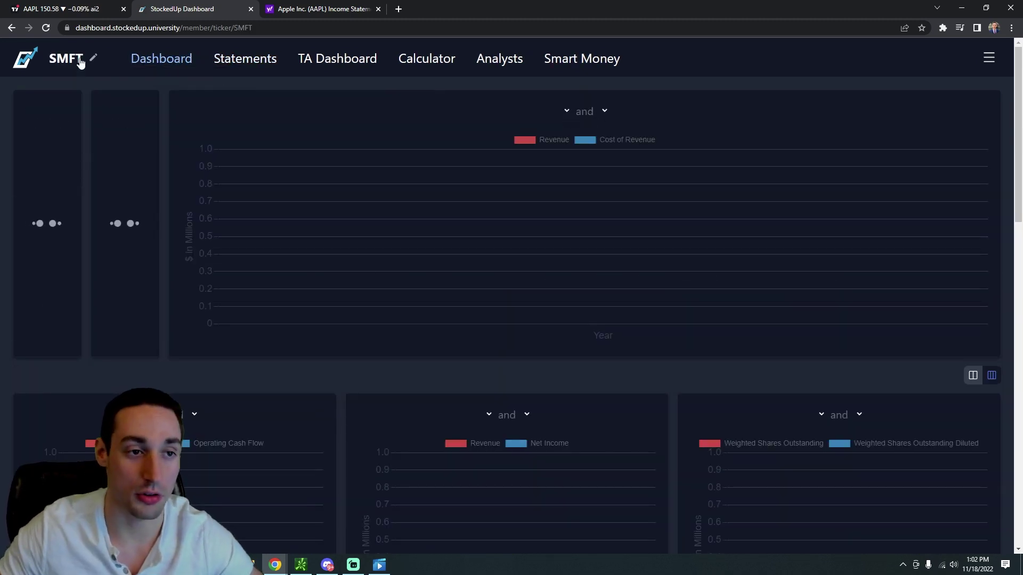
pyautogui.click(80, 62)
pyautogui.write('MSFT')
pyautogui.press('Return')
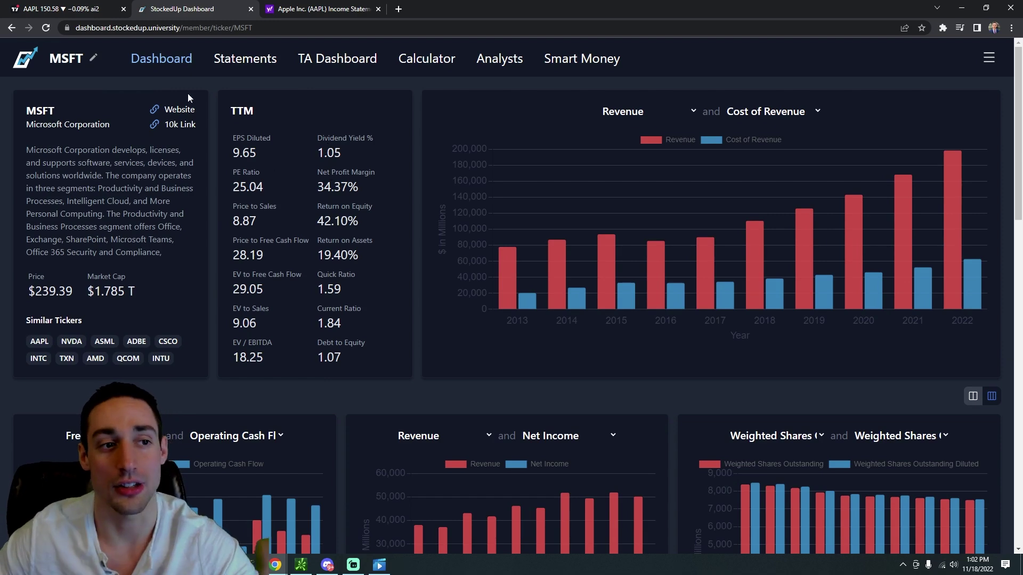
# Scroll through MSFT's balance sheet, income statement and cash flow, then back to the top.
pyautogui.click(240, 65)
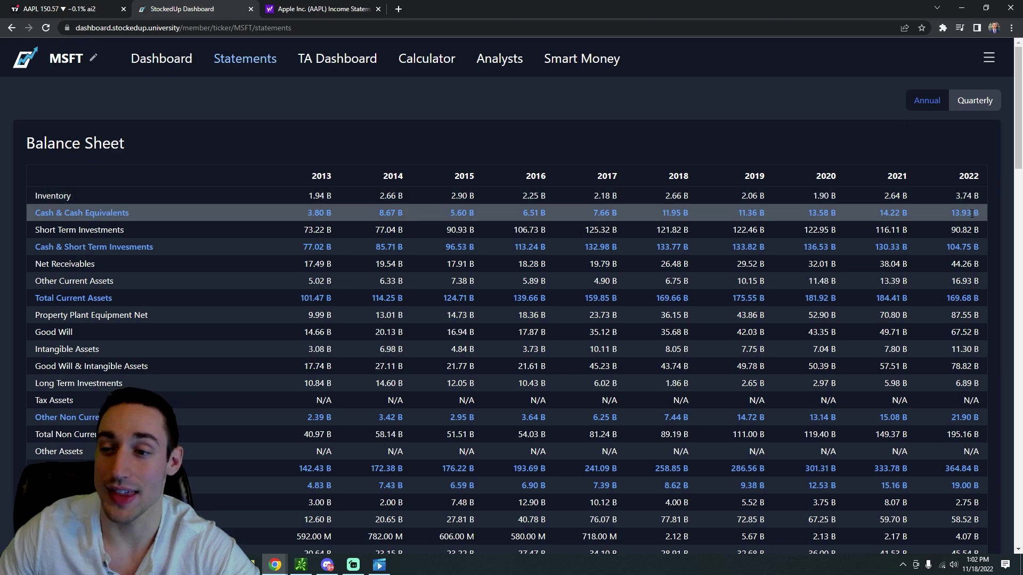
pyautogui.scroll(-9, 965, 209)
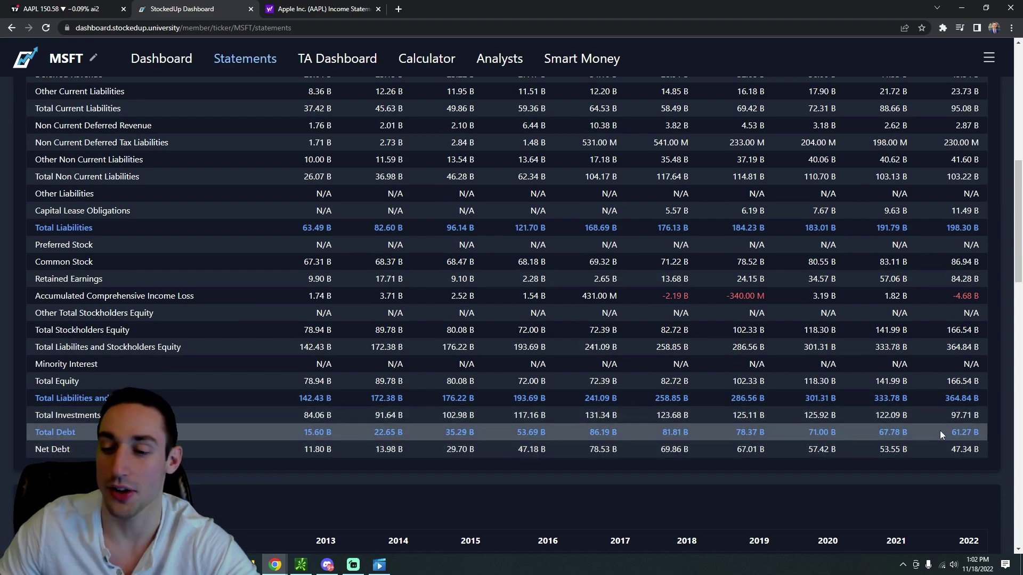
pyautogui.scroll(-6, 938, 453)
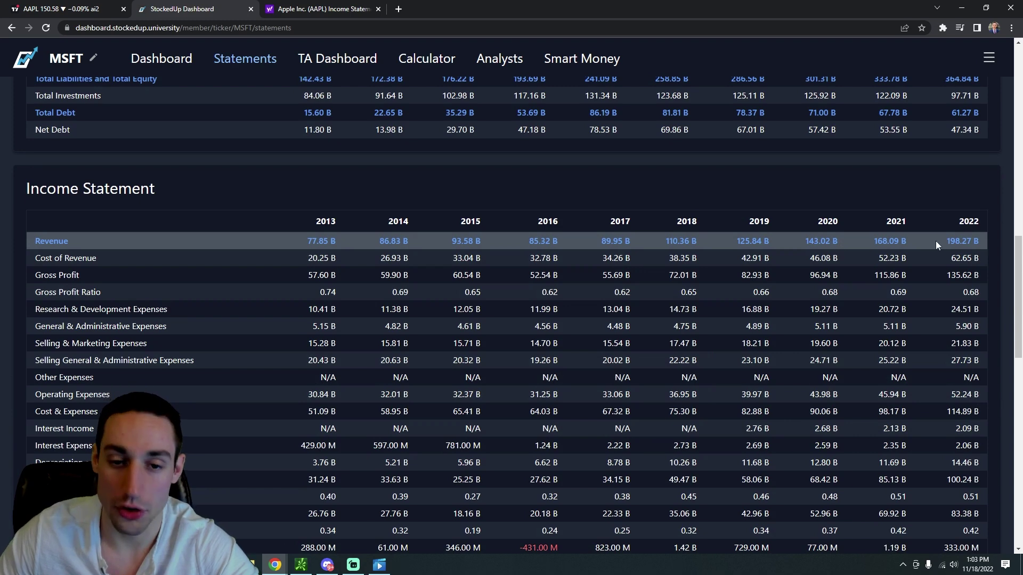
pyautogui.scroll(-1, 932, 241)
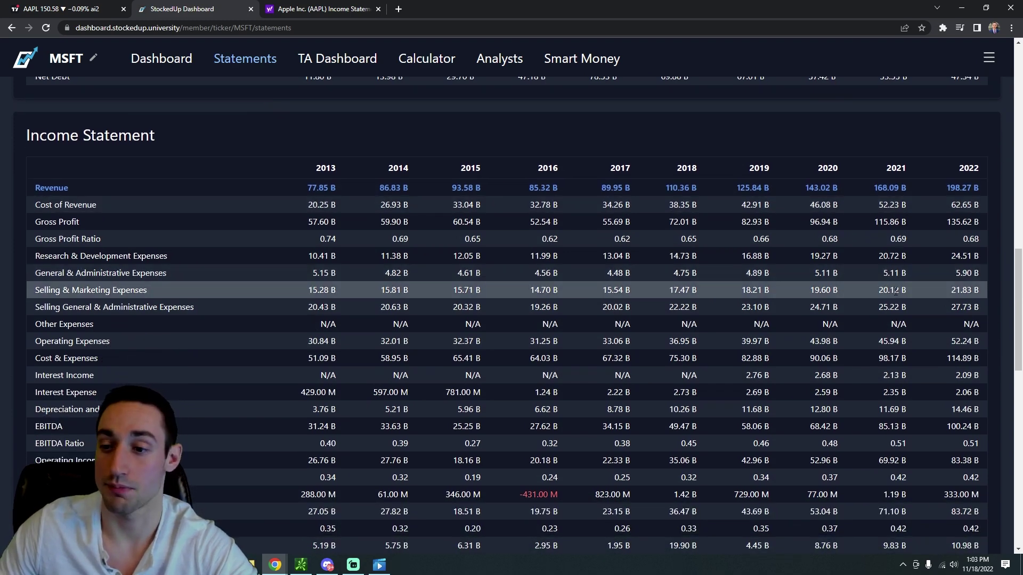
pyautogui.scroll(-4, 884, 285)
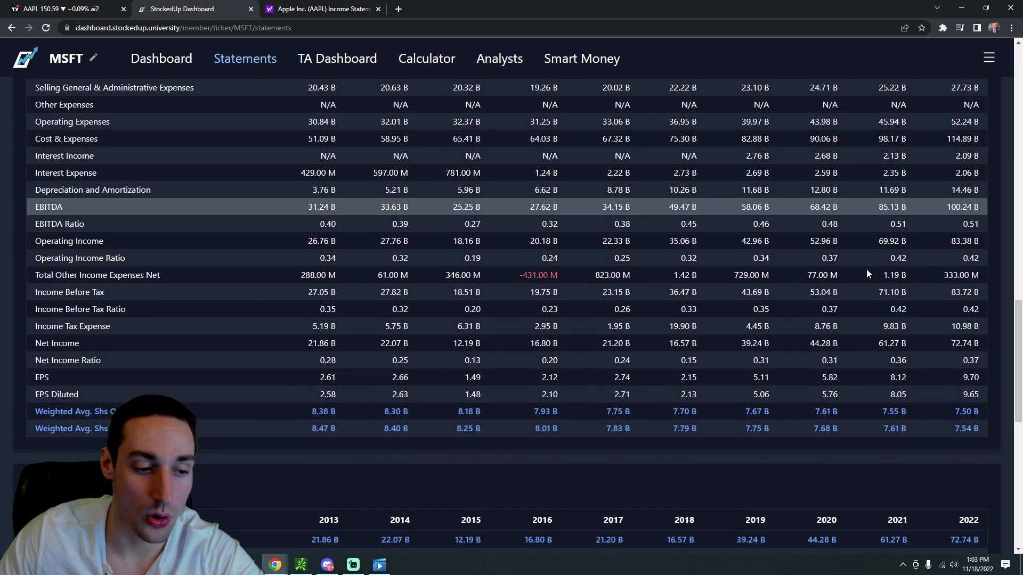
pyautogui.scroll(-3, 859, 307)
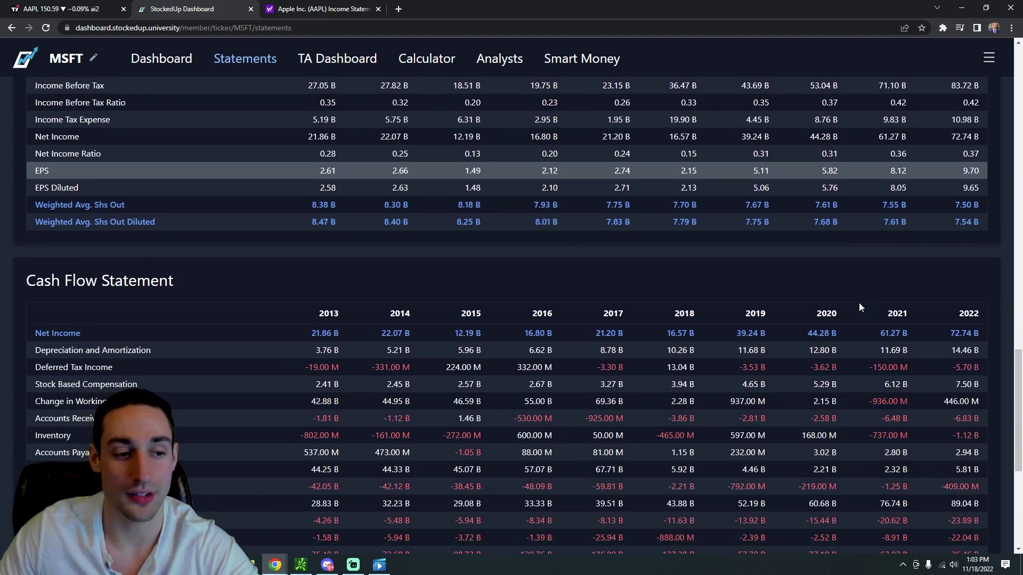
pyautogui.scroll(-3, 858, 307)
pyautogui.scroll(-1, 832, 302)
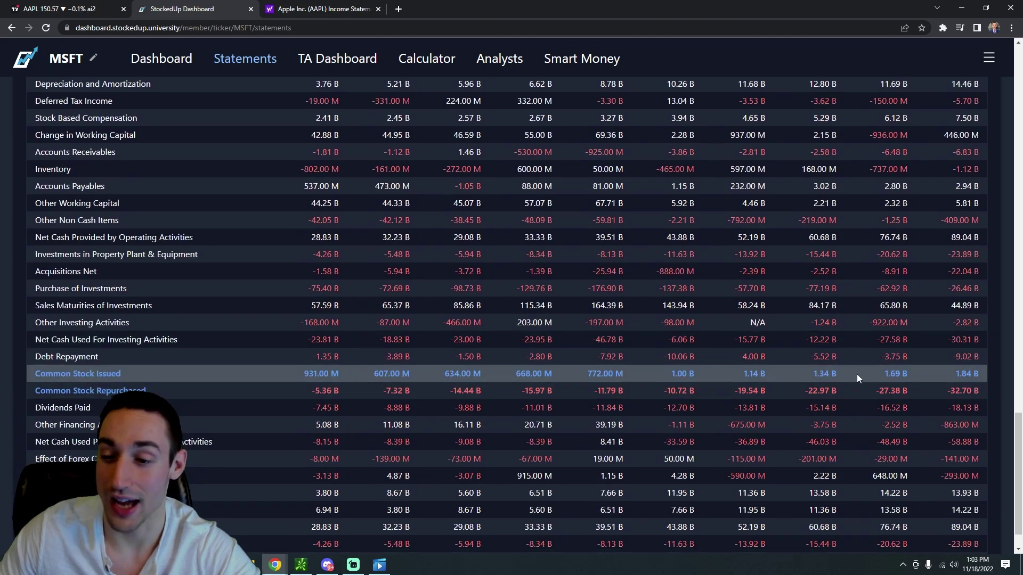
pyautogui.scroll(-1, 868, 379)
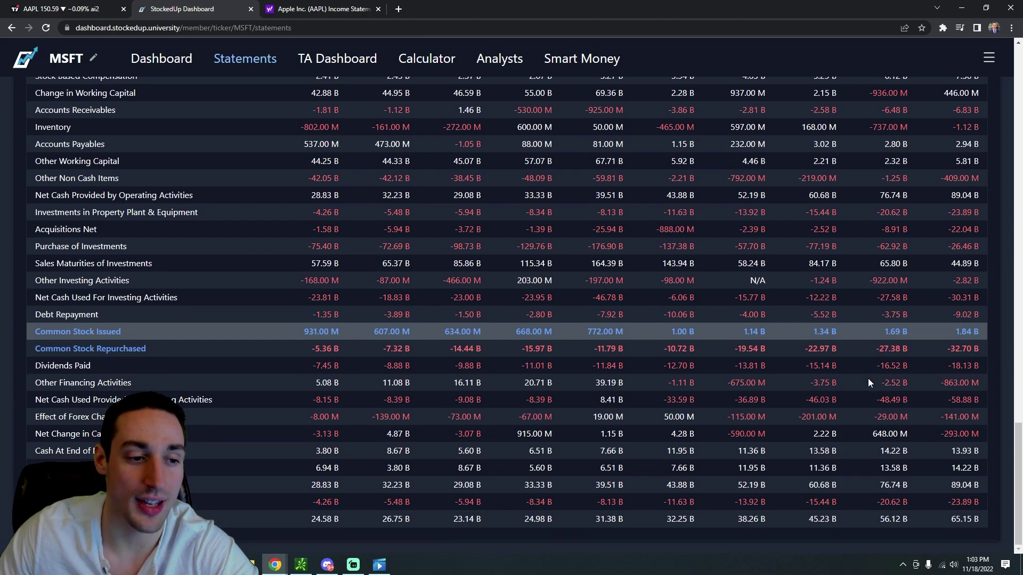
pyautogui.scroll(10, 899, 424)
pyautogui.scroll(10, 899, 424)
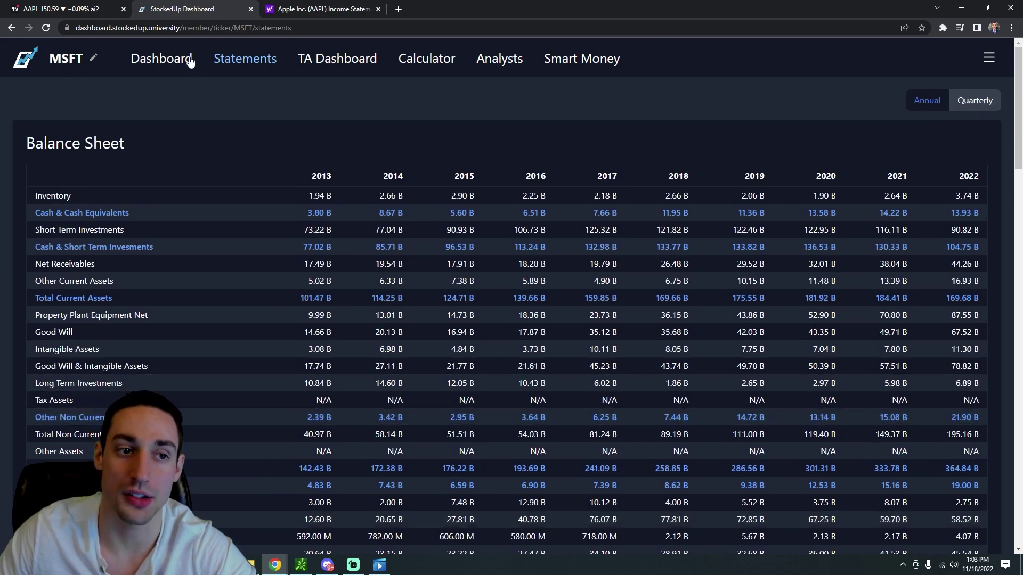
# Go back to the MSFT overview showing TTM EPS Diluted 9.65 and 42.10% ROE.
pyautogui.click(187, 63)
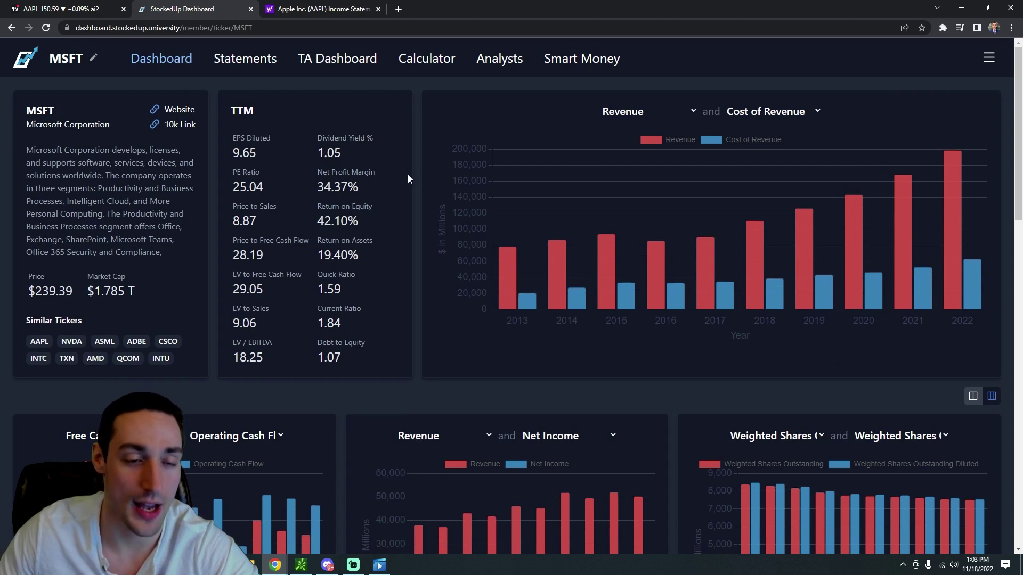
pyautogui.scroll(-8, 487, 300)
pyautogui.scroll(8, 523, 359)
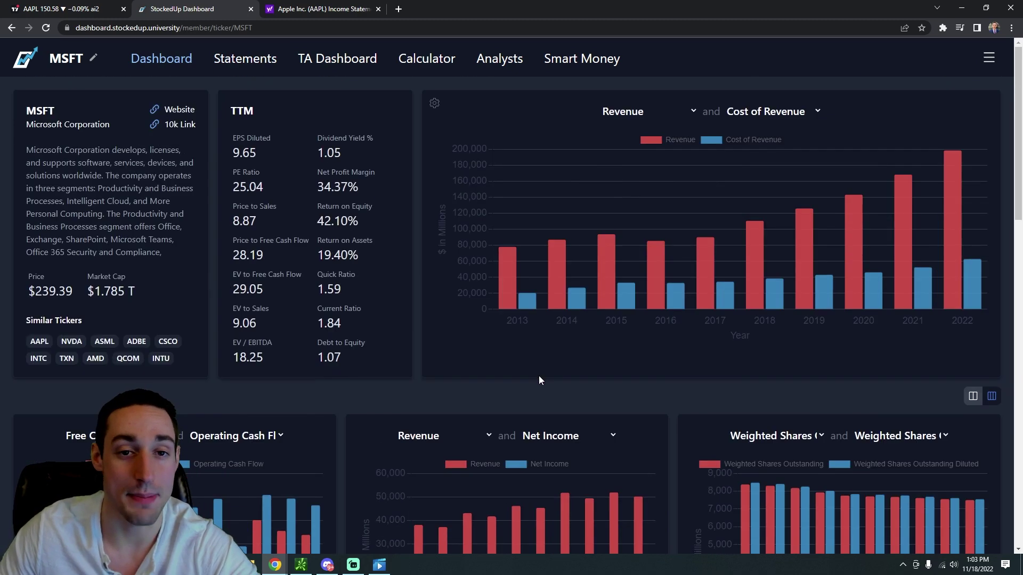